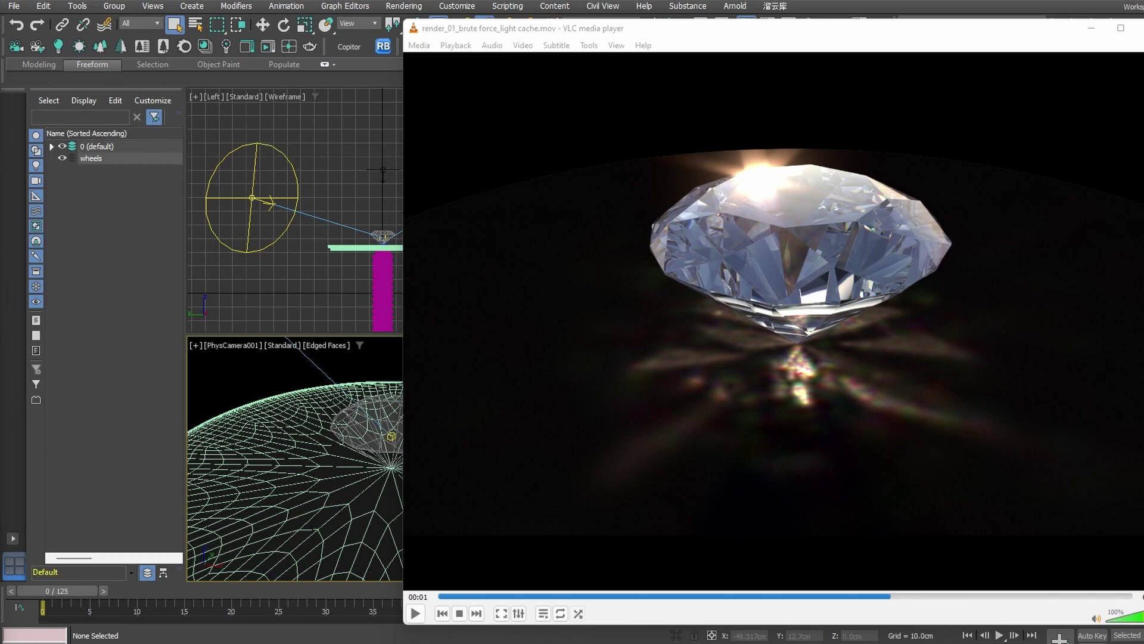
Reposition the VLC player, scrub through the diamond render video to review it, and minimize the player.
left_click_drag(703, 35, 646, 40)
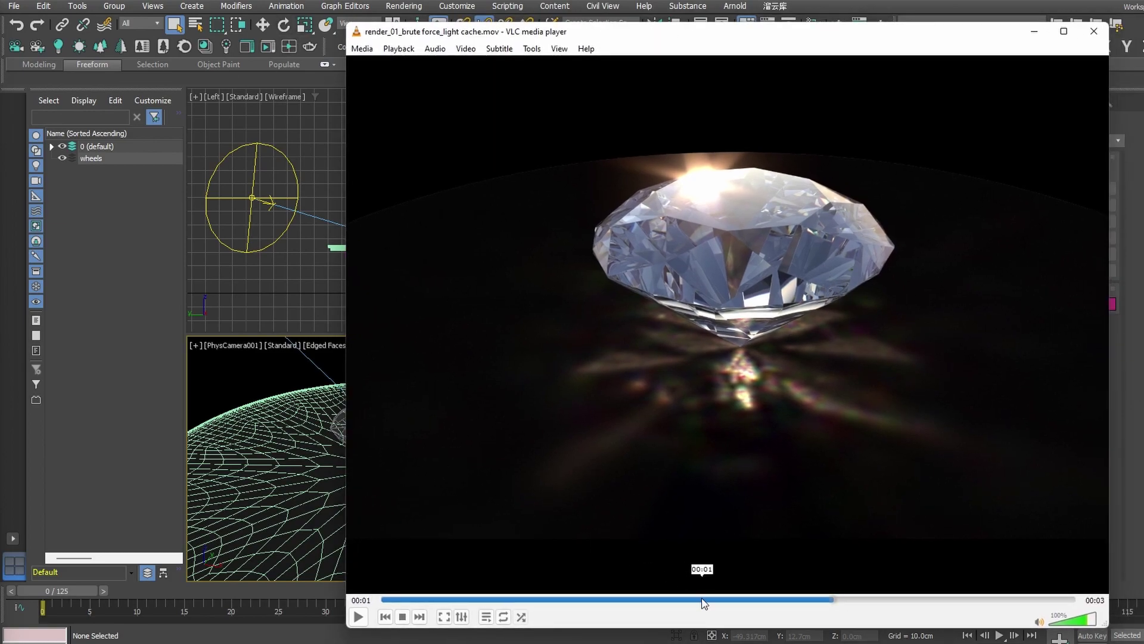
left_click_drag(703, 600, 764, 600)
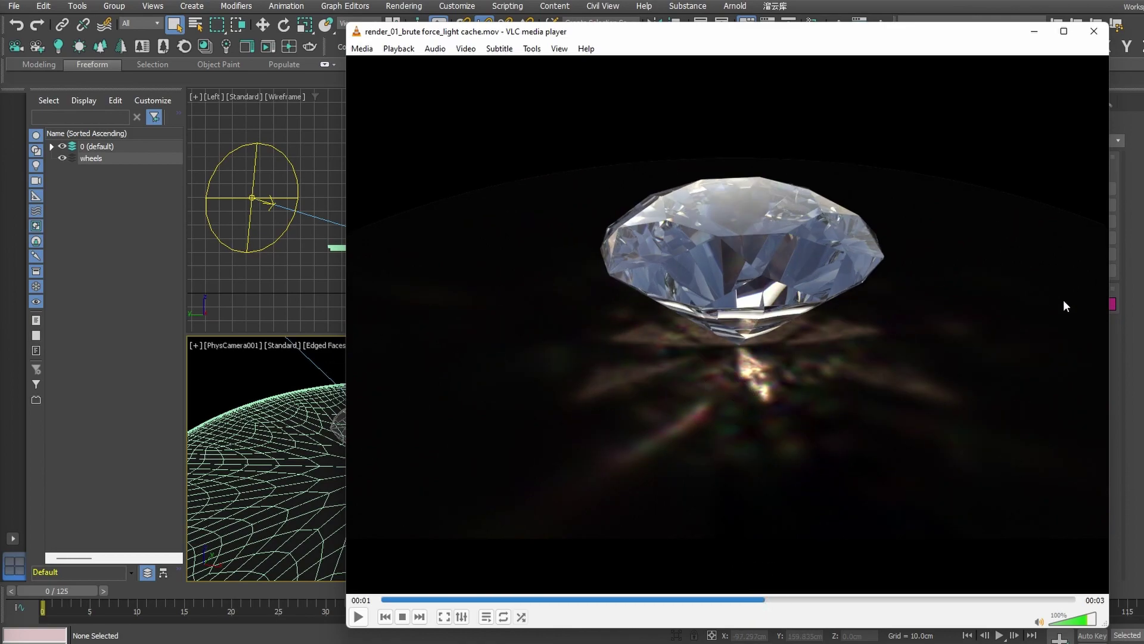
left_click_drag(771, 599, 1073, 601)
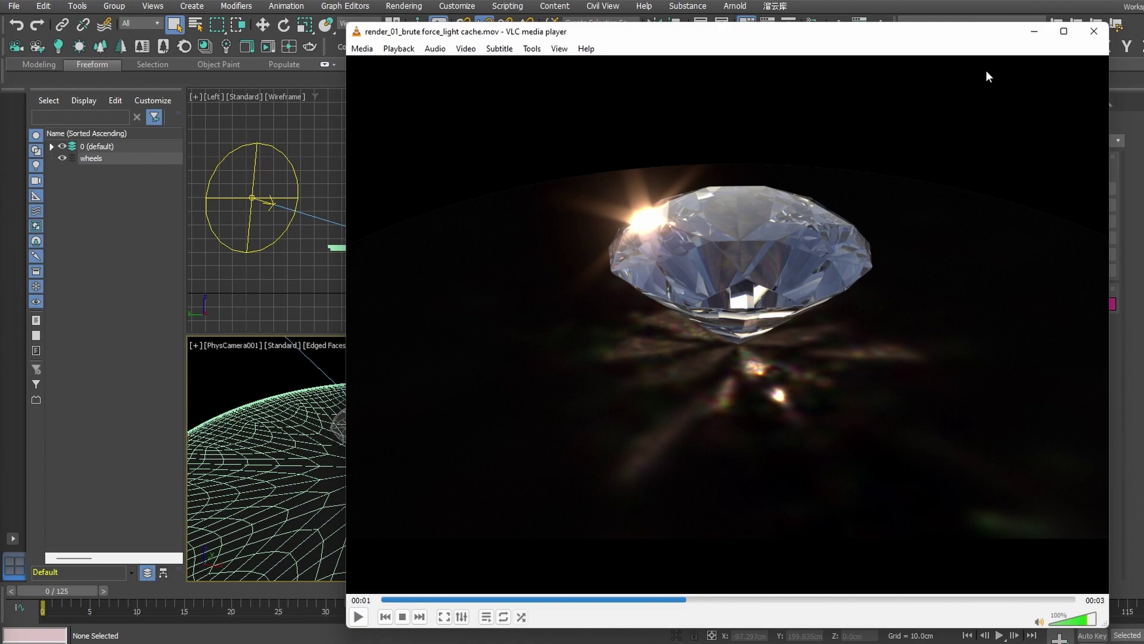
left_click(1035, 34)
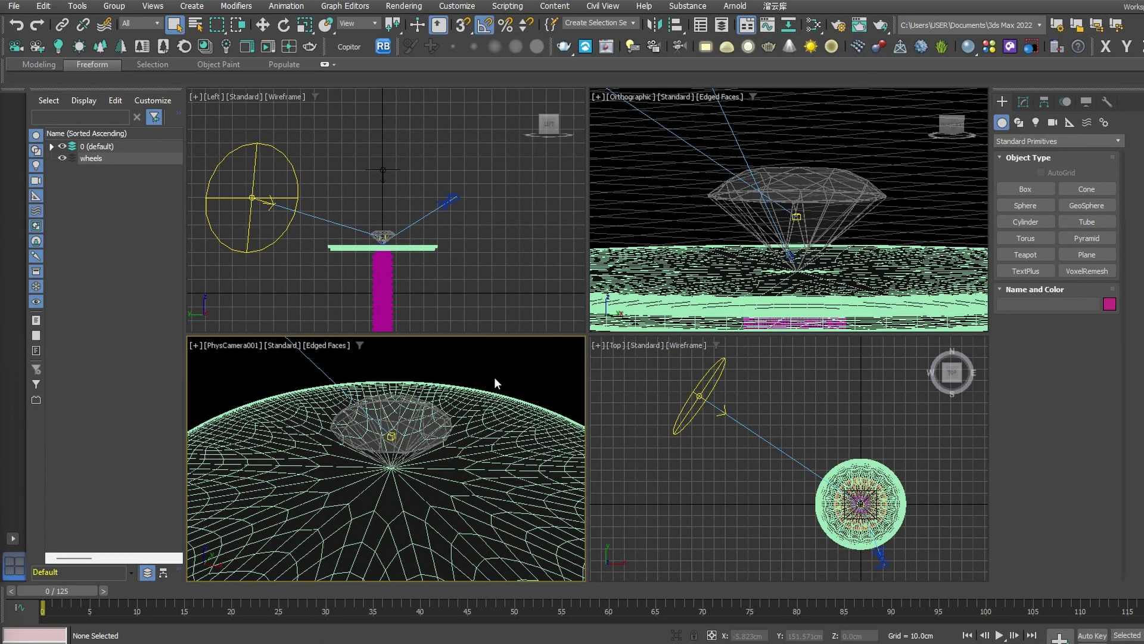
Select the diamond in the PhysCamera001 viewport to point it out, and clear the selection.
left_click(646, 459)
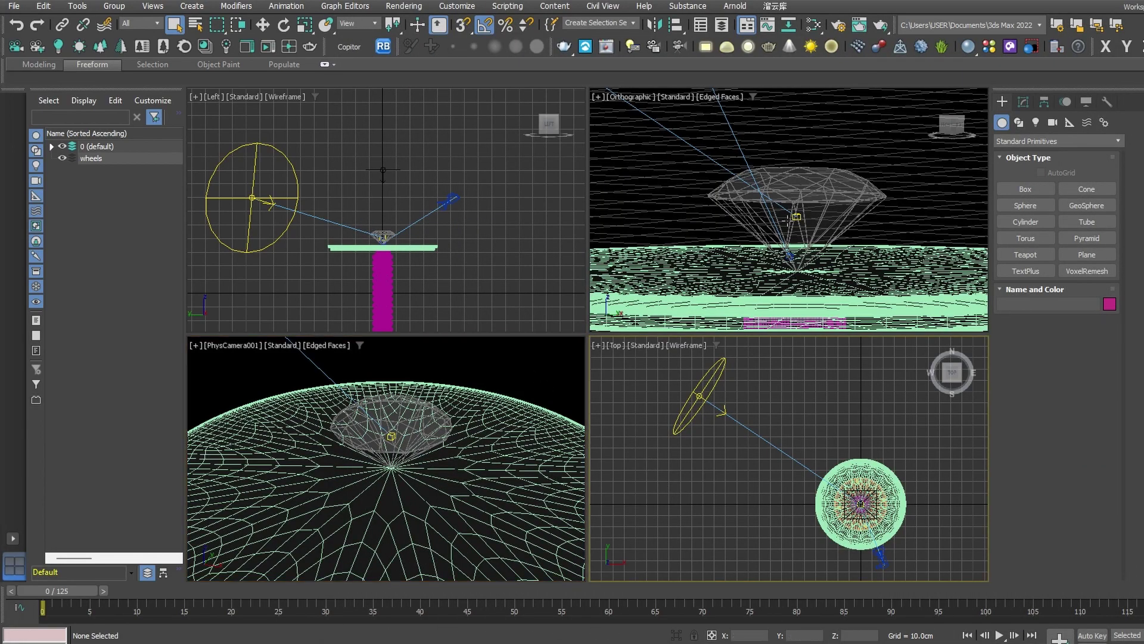
left_click(440, 366)
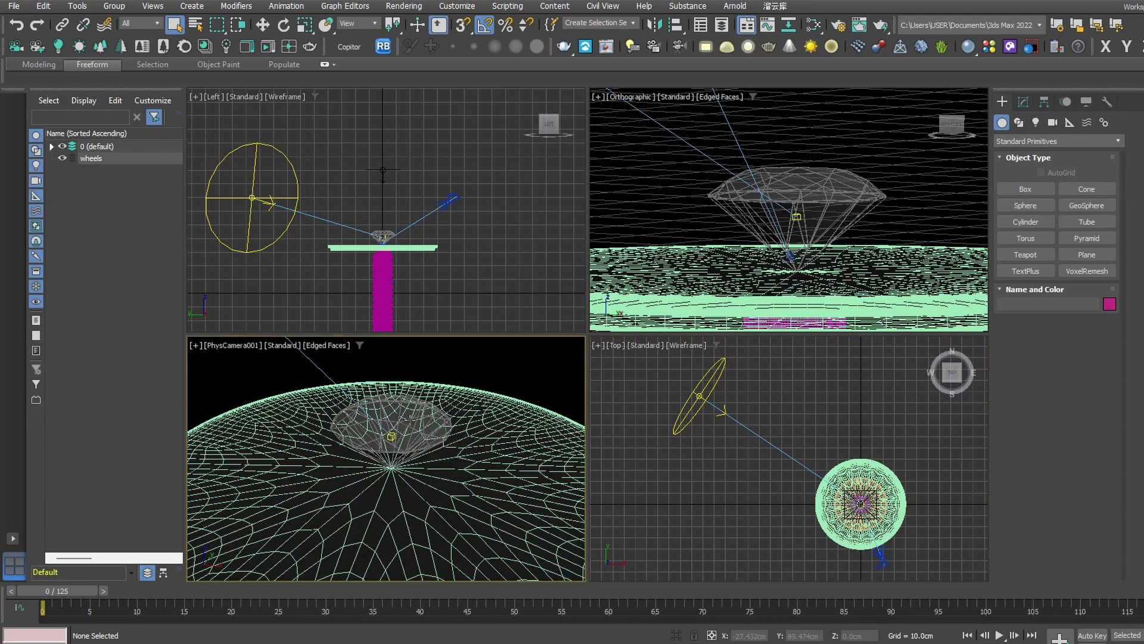
left_click(410, 421)
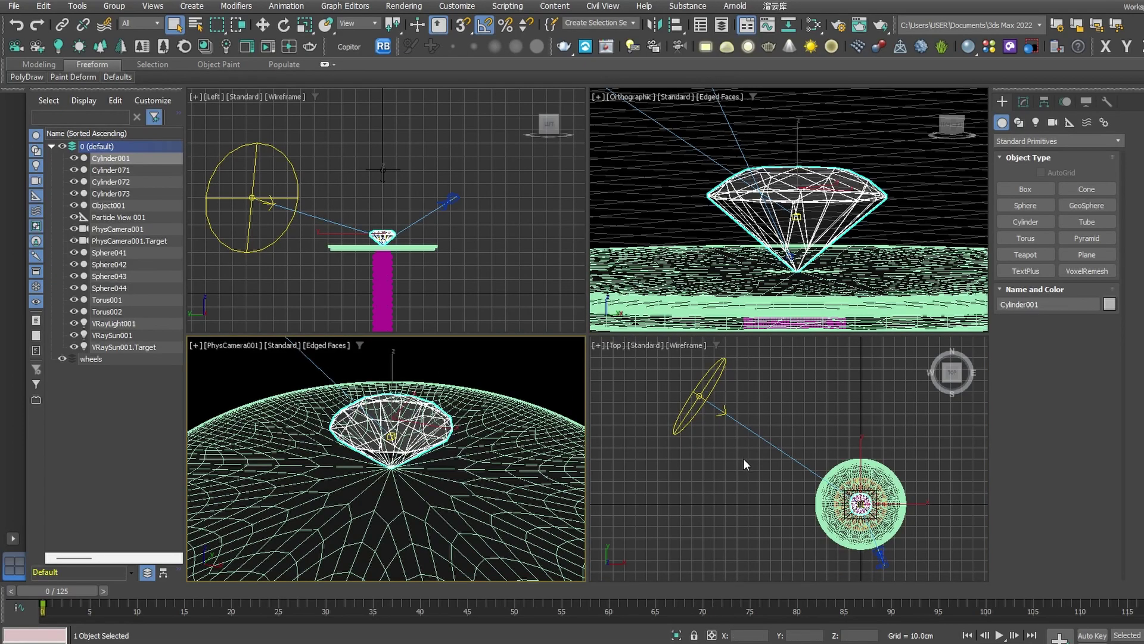
left_click(656, 474)
Switch to the web browser and open 3dsky.org/3dmodels in a new tab.
mouse_move(763, 641)
left_click(695, 589)
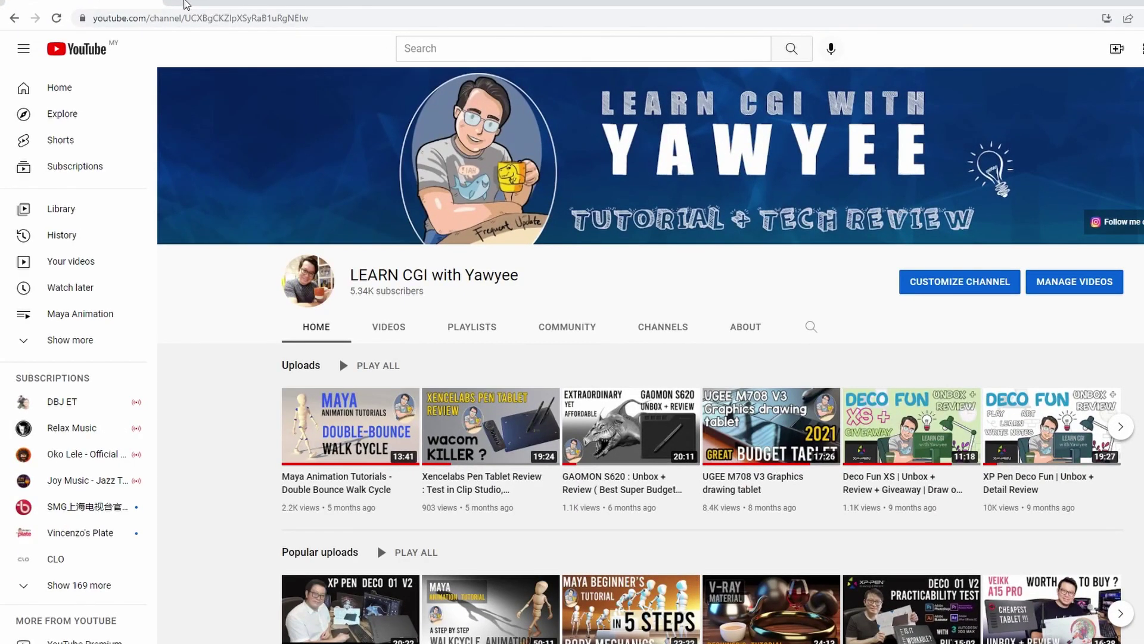
left_click(197, 27)
type("3dsky.org/3dmodels")
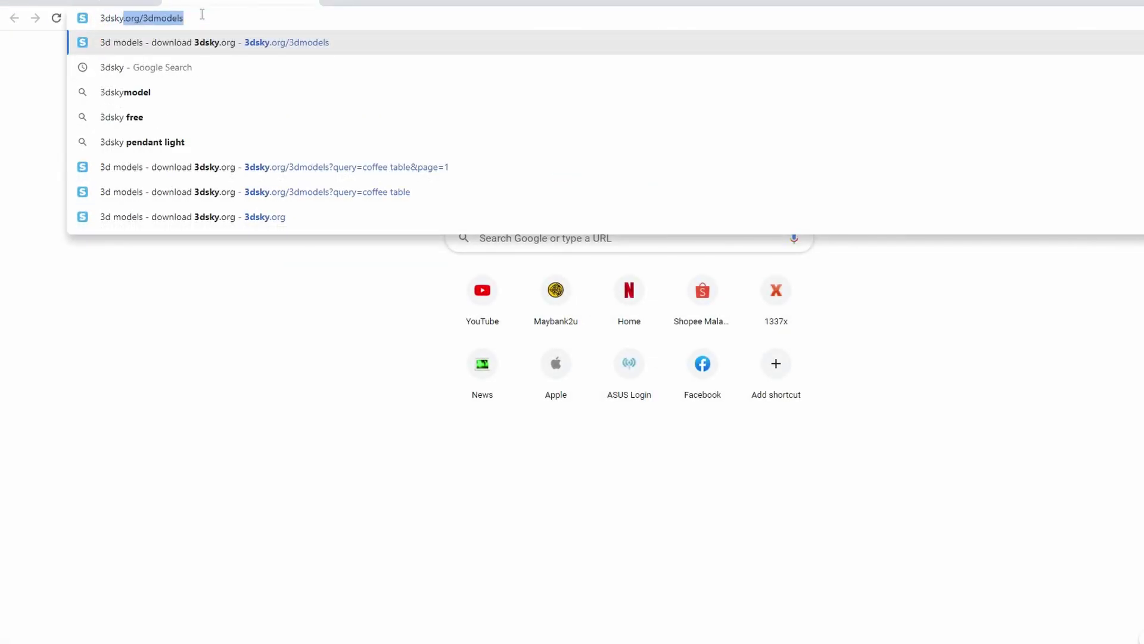
key("Return")
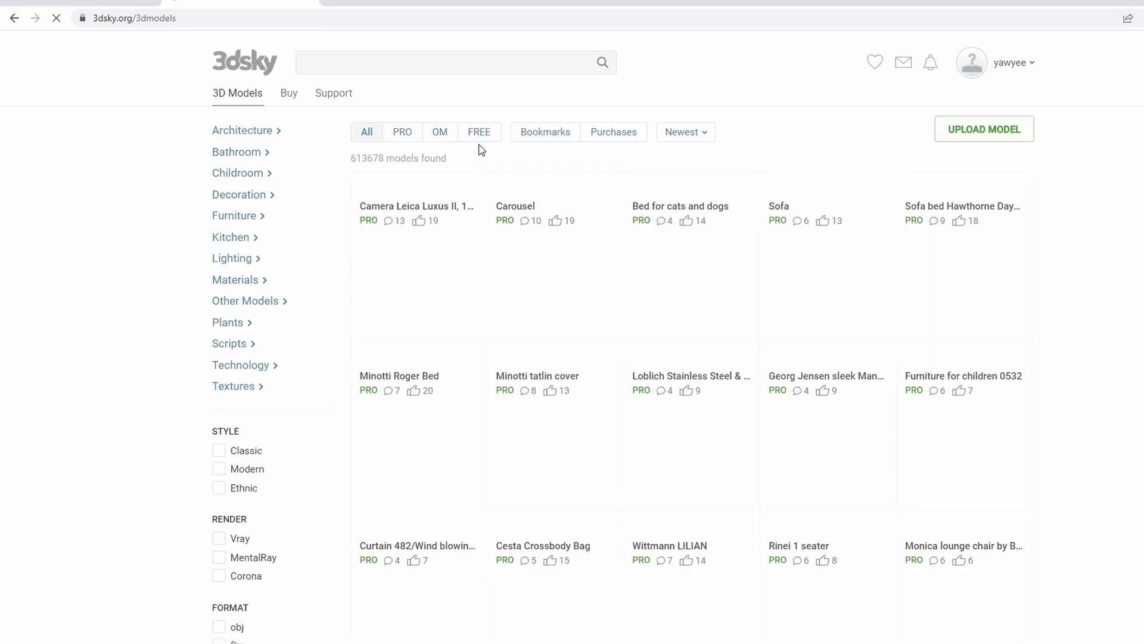
Search 3dsky for "diamond" and restrict the results to free models.
left_click(464, 66)
type("diamond")
key("Return")
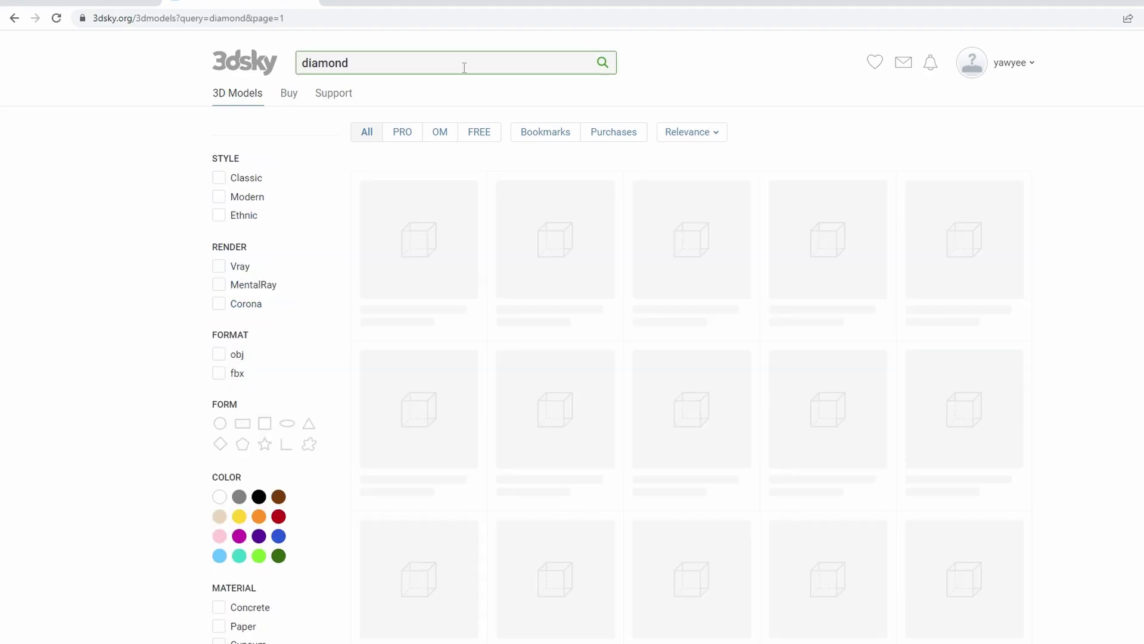
left_click(484, 133)
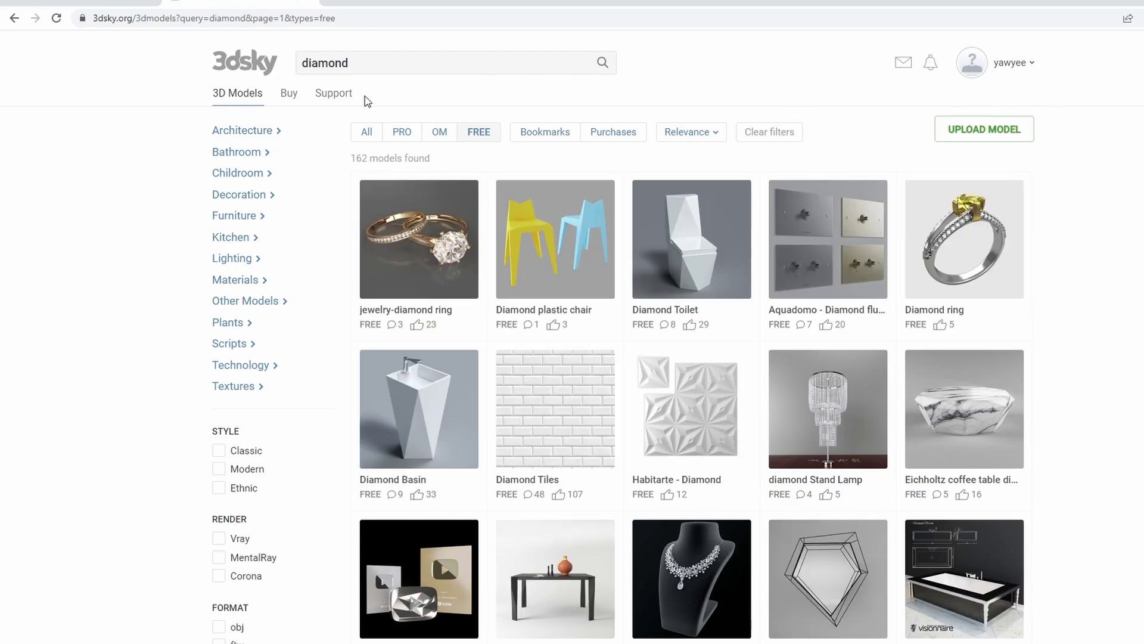
Browse the free diamond results and open the page of the Diamond model with the purple glow.
mouse_move(691, 189)
scroll(715, 196, "down", 2)
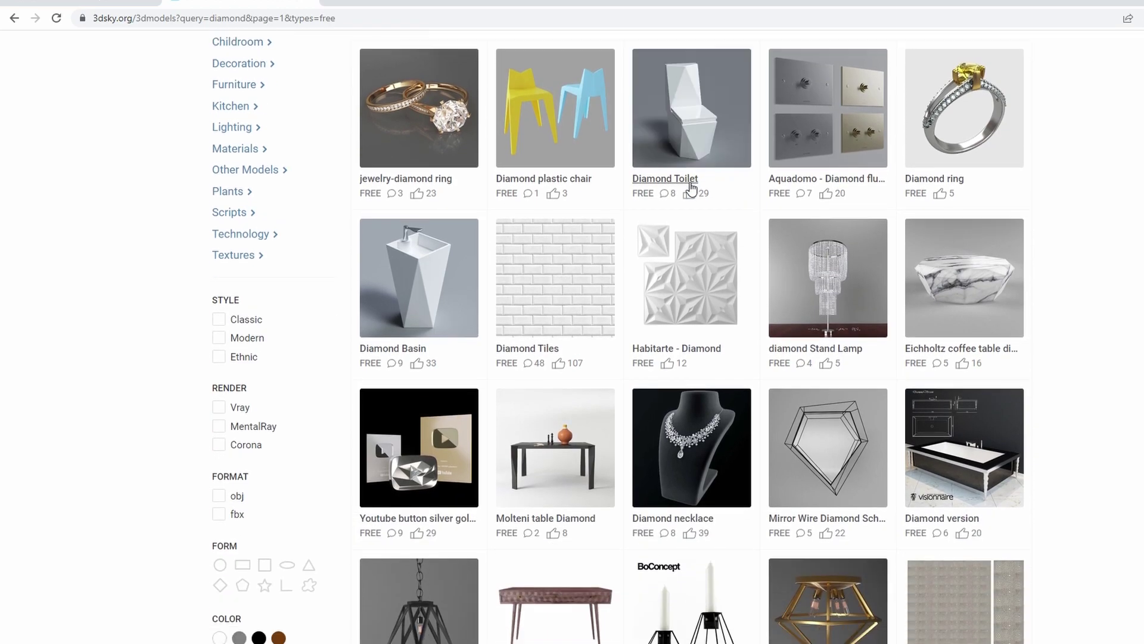
scroll(735, 206, "down", 6)
scroll(736, 208, "down", 1)
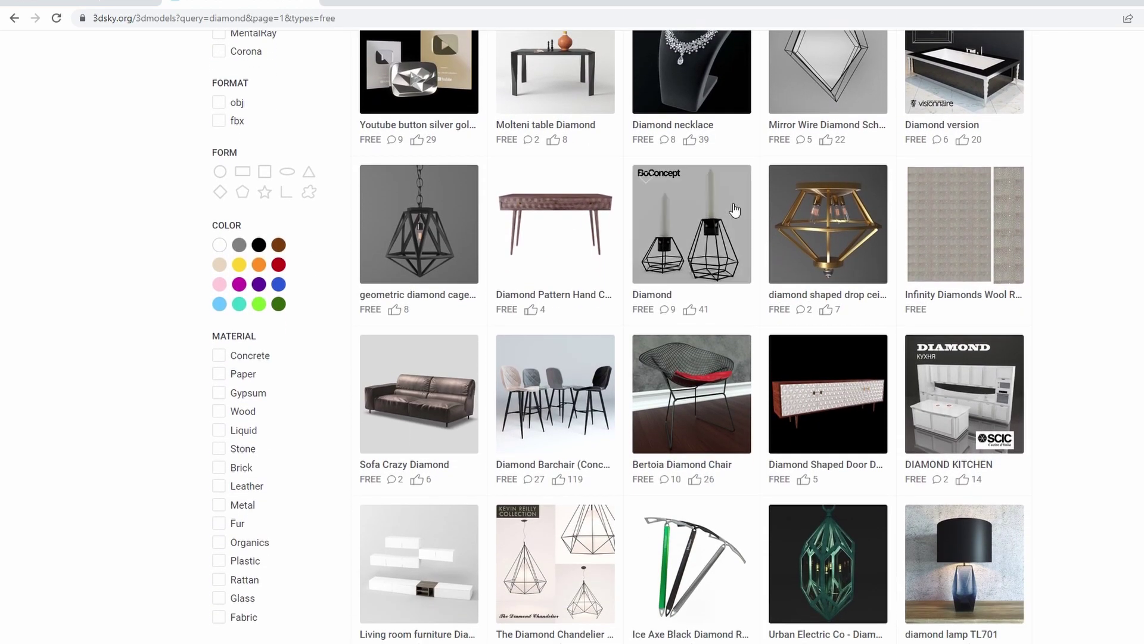
scroll(735, 209, "down", 10)
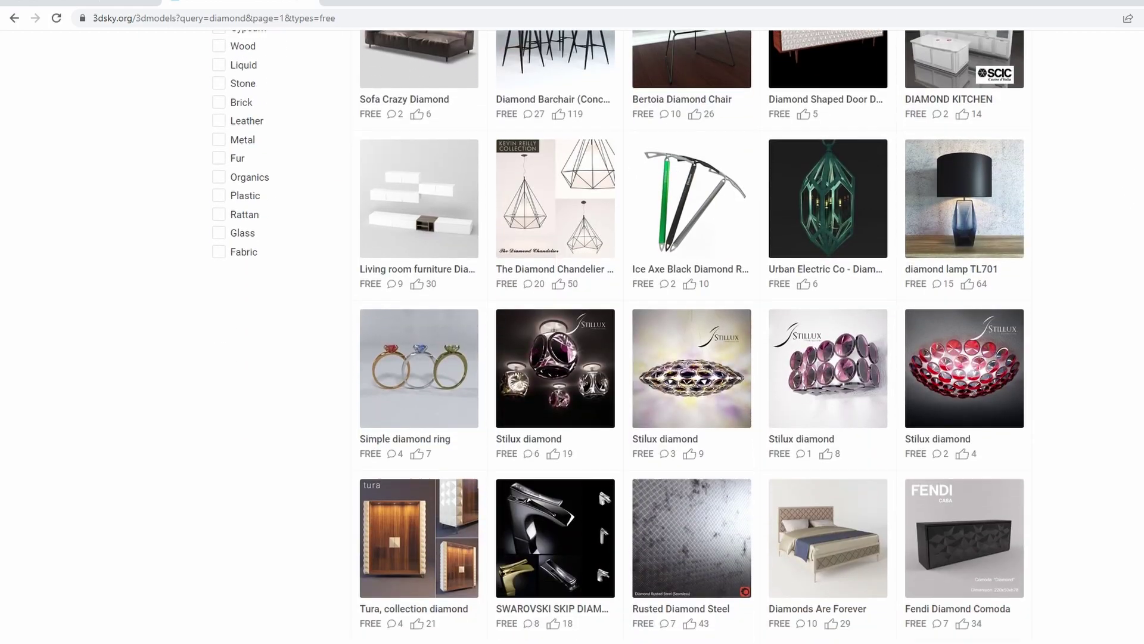
scroll(691, 334, "down", 10)
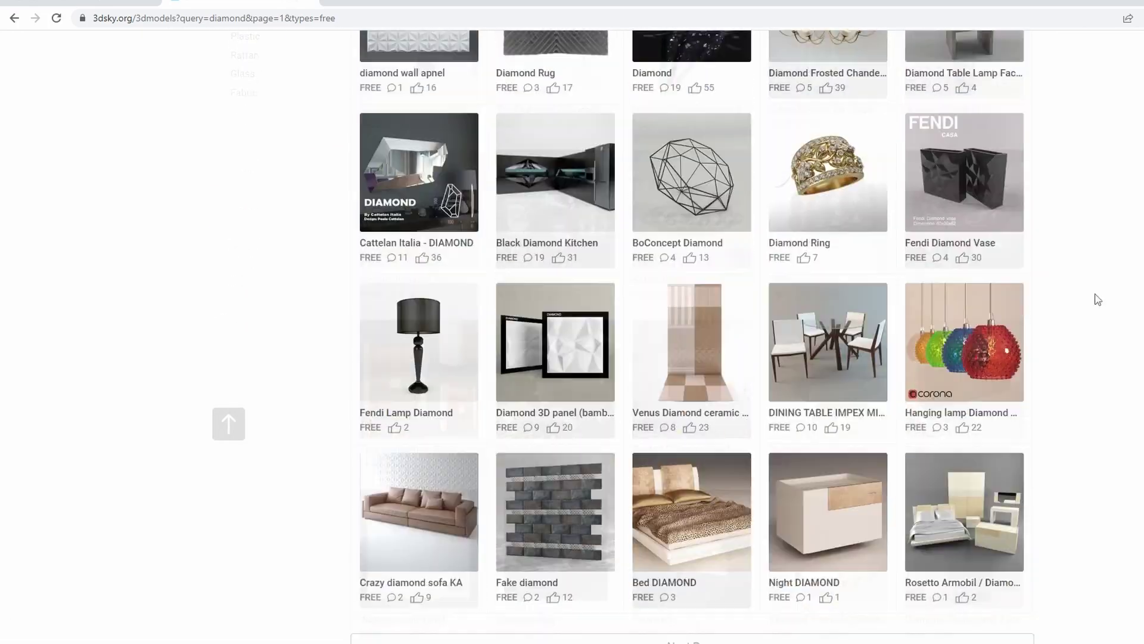
scroll(1093, 296, "down", 2)
scroll(1013, 233, "up", 8)
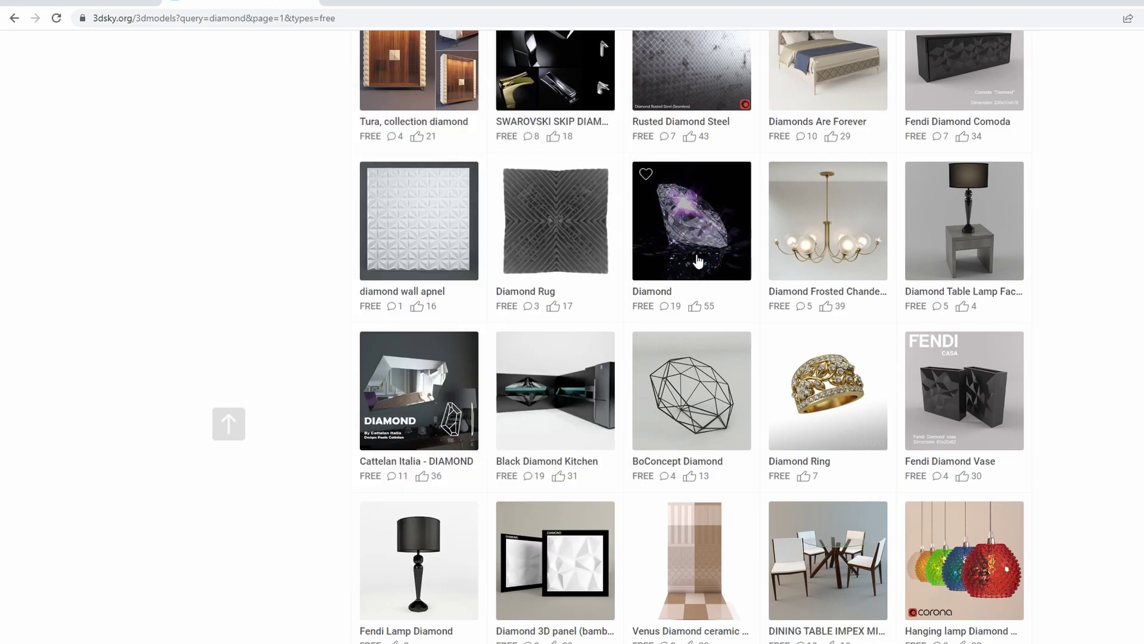
mouse_move(698, 261)
scroll(698, 261, "down", 7)
scroll(699, 261, "up", 10)
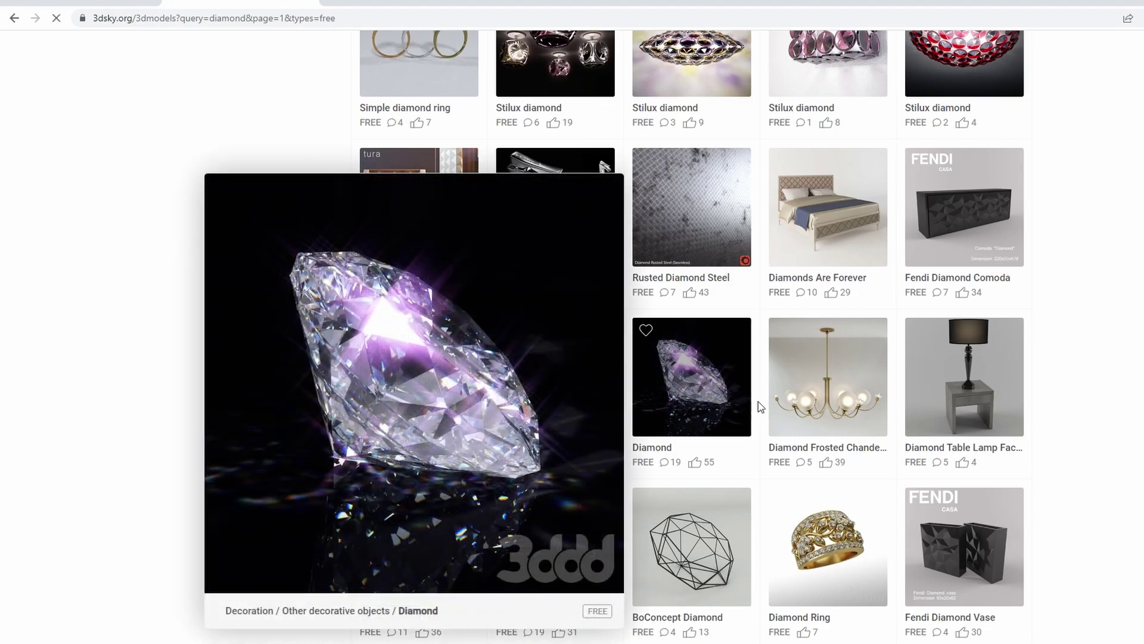
left_click(745, 403)
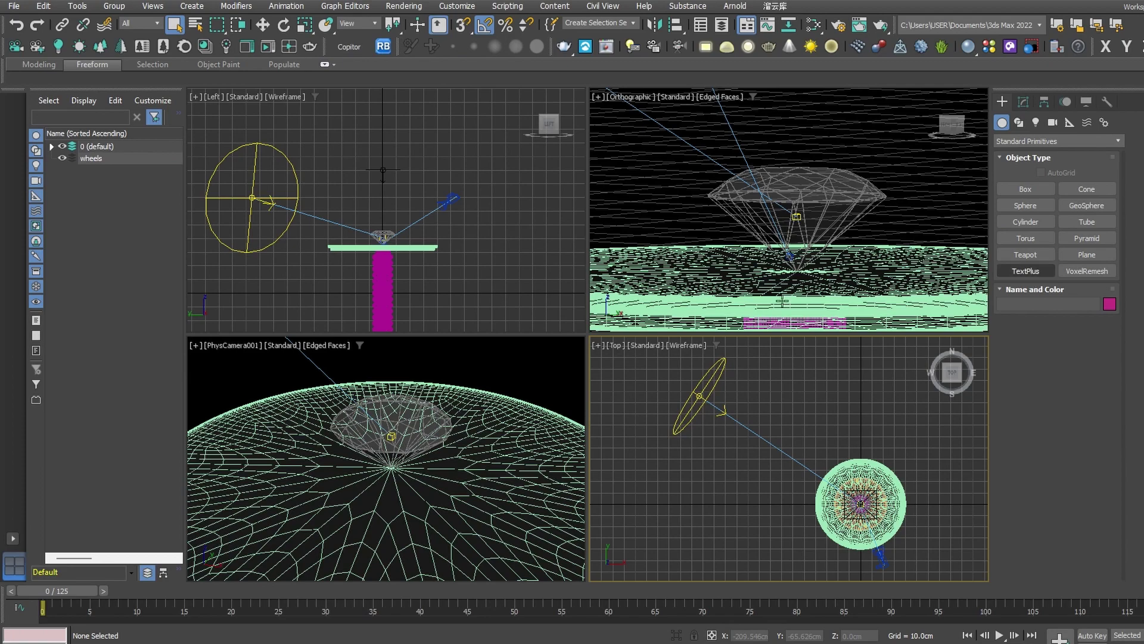
Select the diamond and the round tabletop in the camera viewport, and examine the whole table from an orbited view.
left_click(487, 364)
left_click(393, 421)
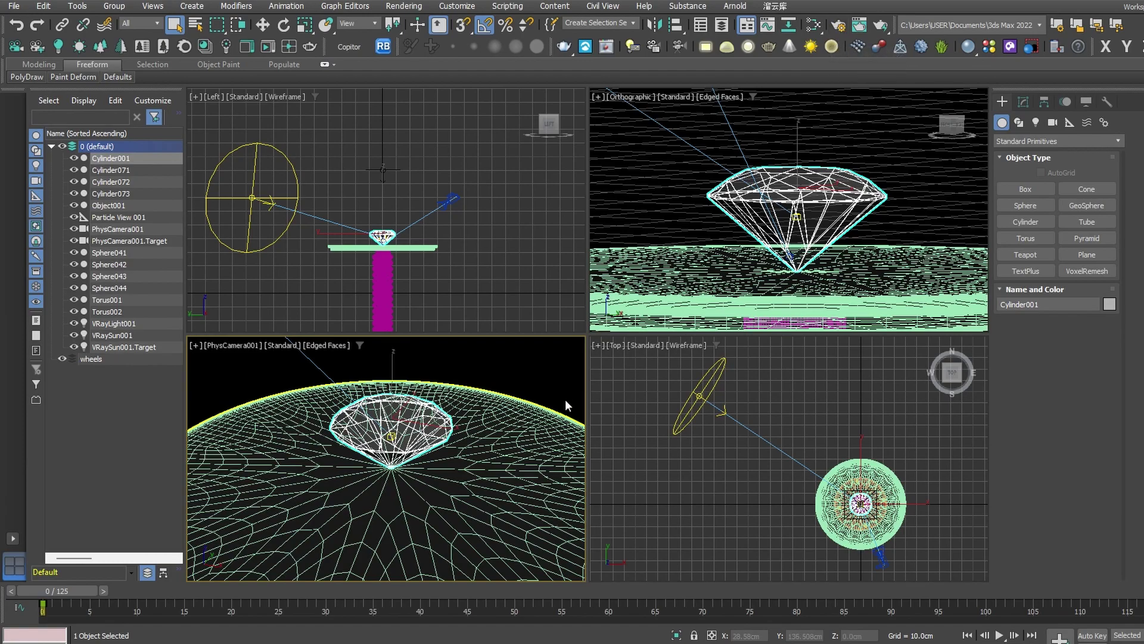
left_click(572, 471)
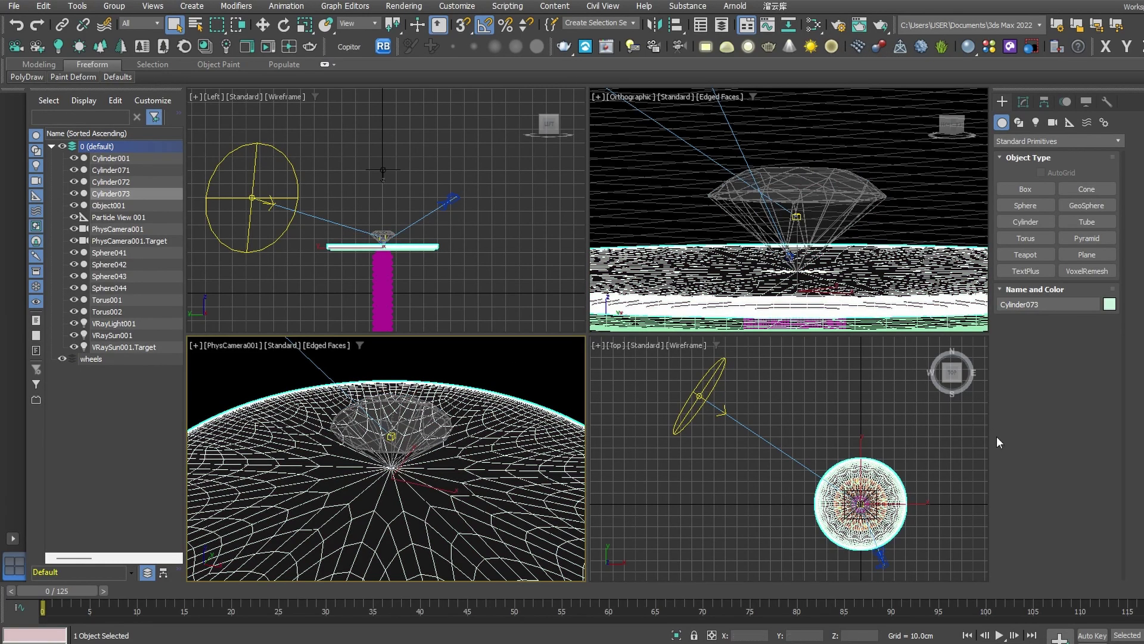
middle_click_drag(874, 399, 873, 427, "alt")
Switch back to the 3dsky page in the browser and search for free "table" models.
mouse_move(643, 641)
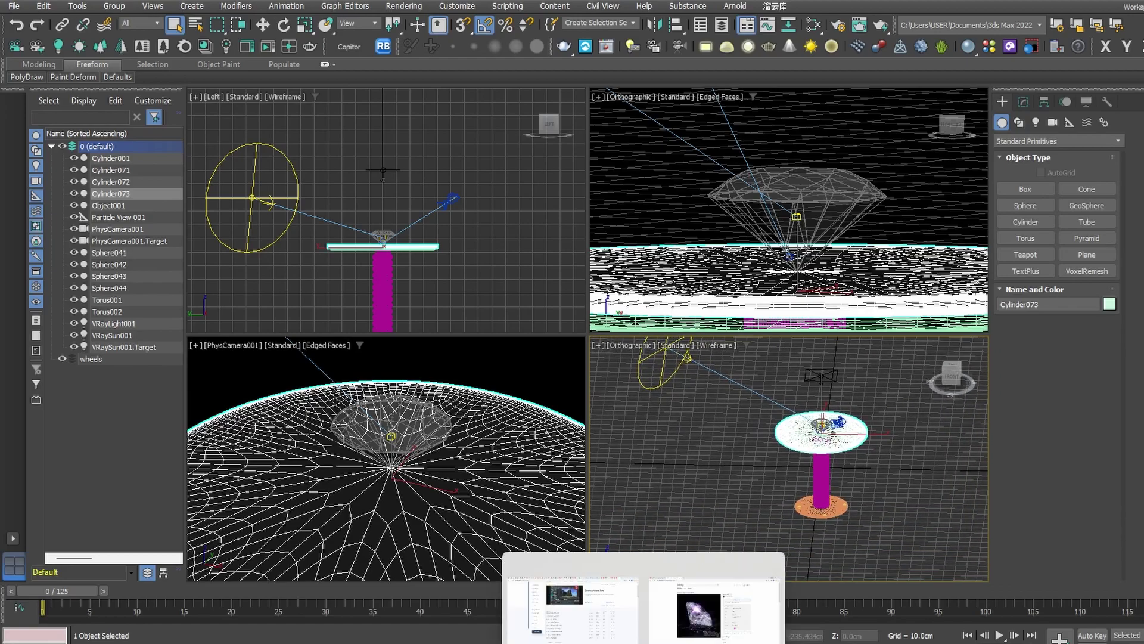
left_click(685, 618)
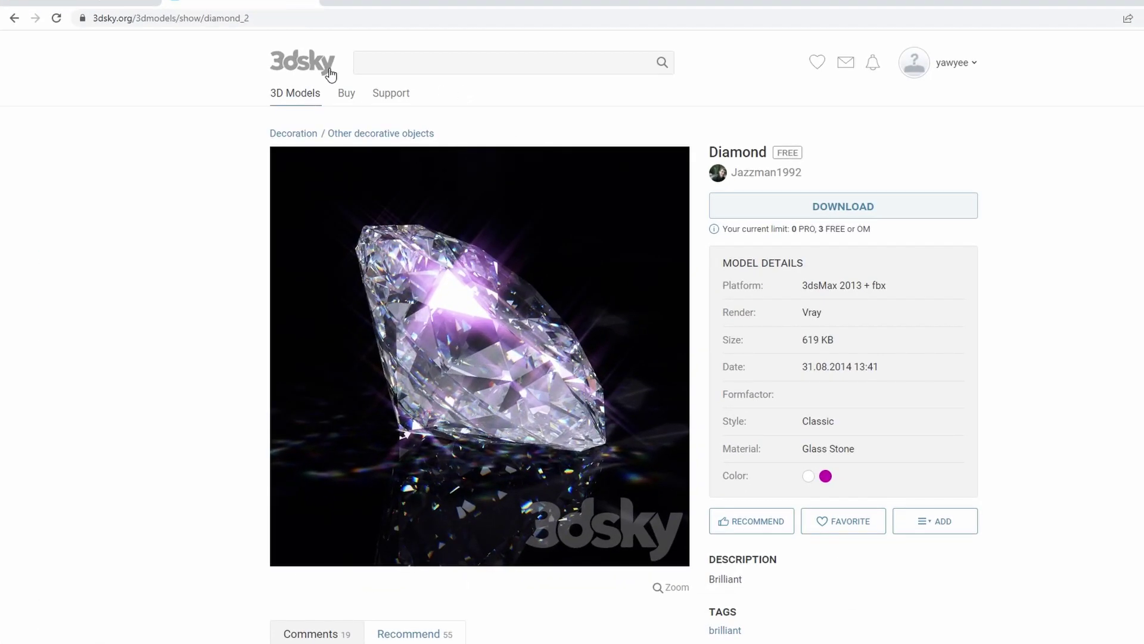
left_click(414, 64)
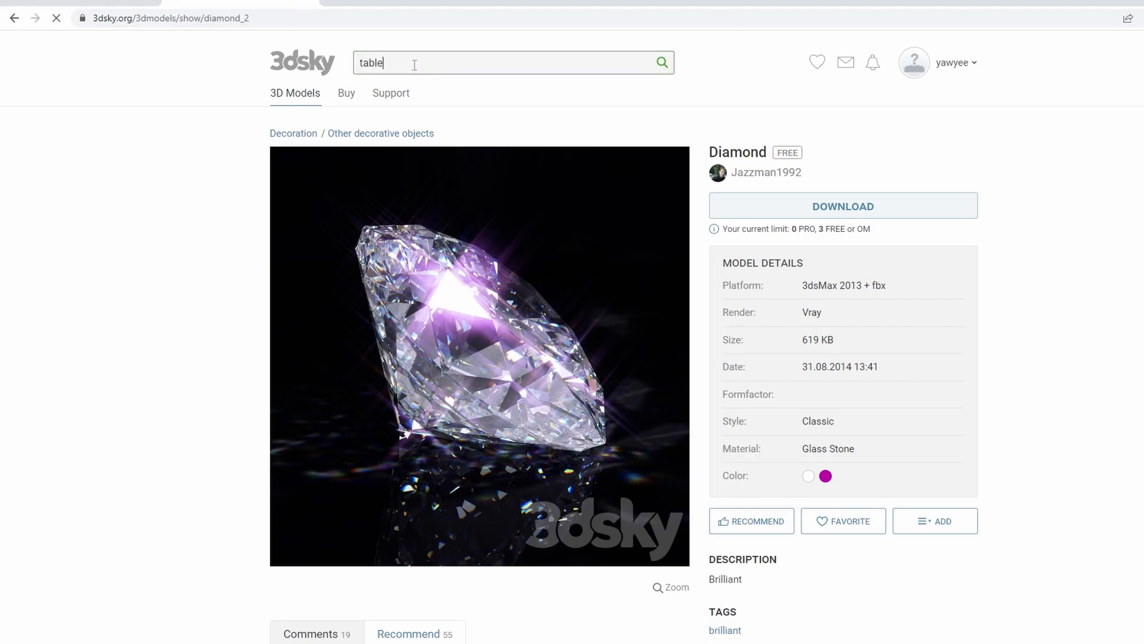
key("Return")
left_click(472, 138)
Change the 3dsky search to "coffe table" and browse the results through to page 2.
left_click(304, 62)
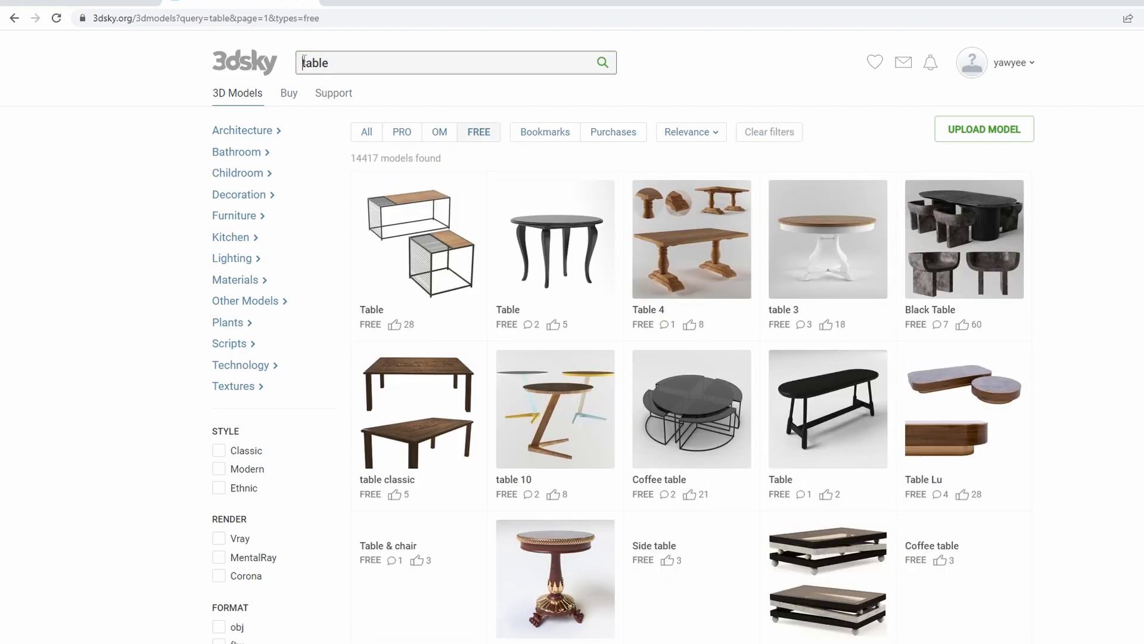
type("coffee")
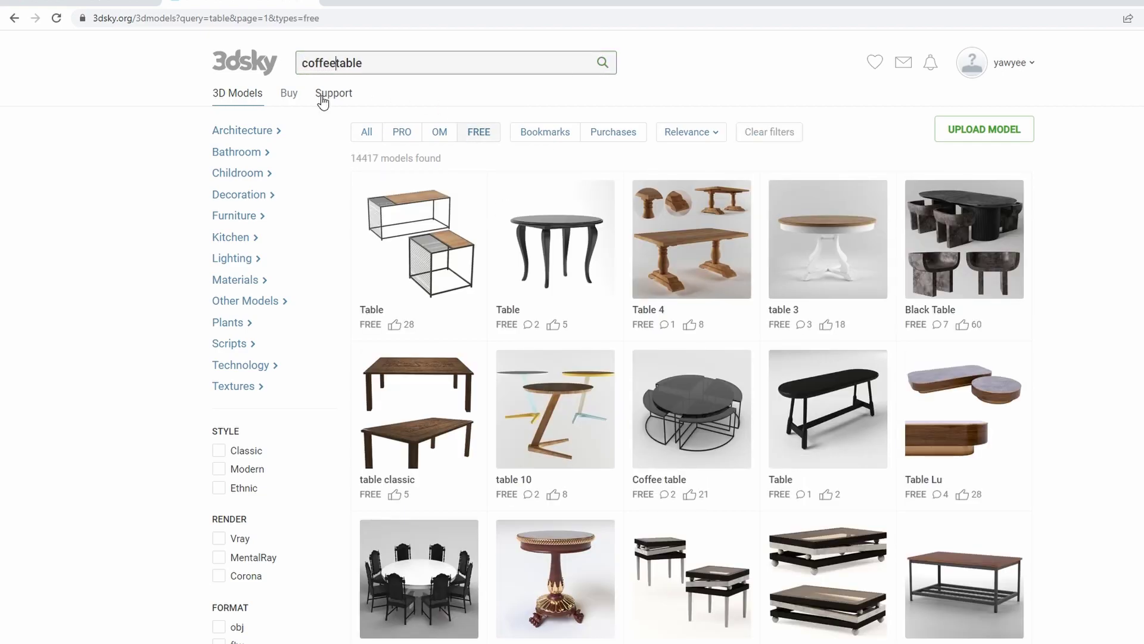
key("Return")
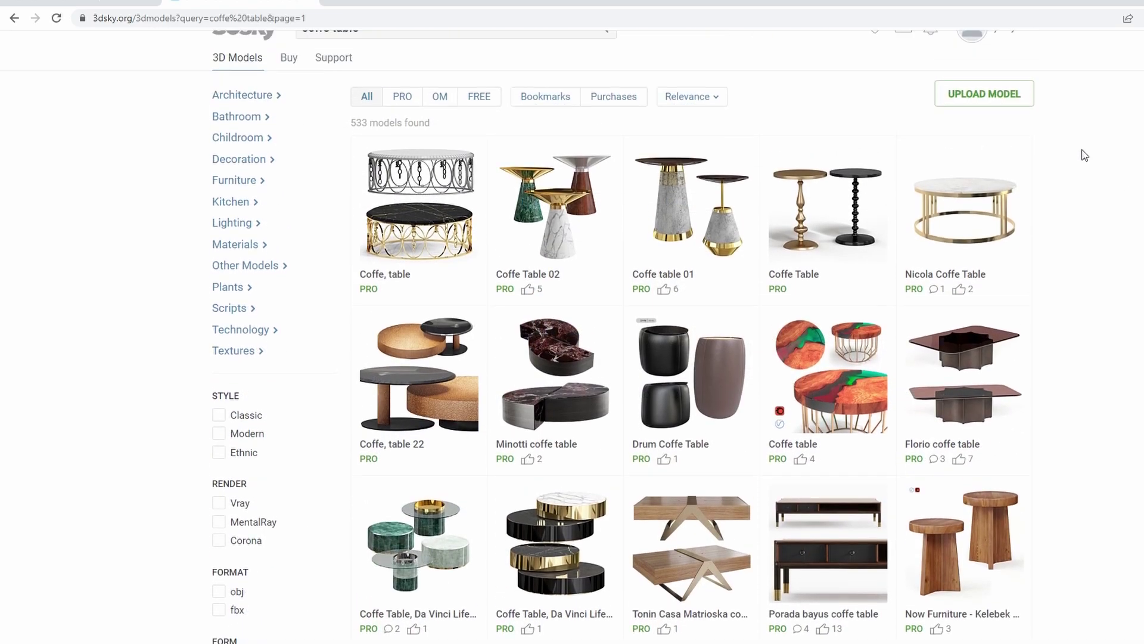
scroll(576, 390, "up", 1)
scroll(575, 390, "down", 5)
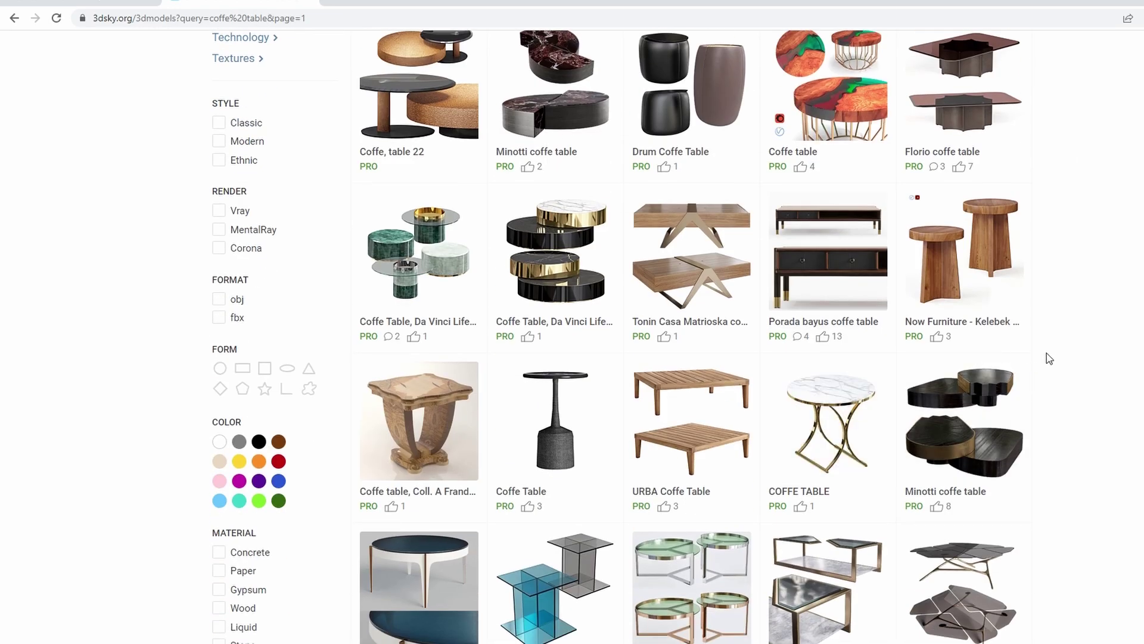
scroll(1048, 354, "down", 20)
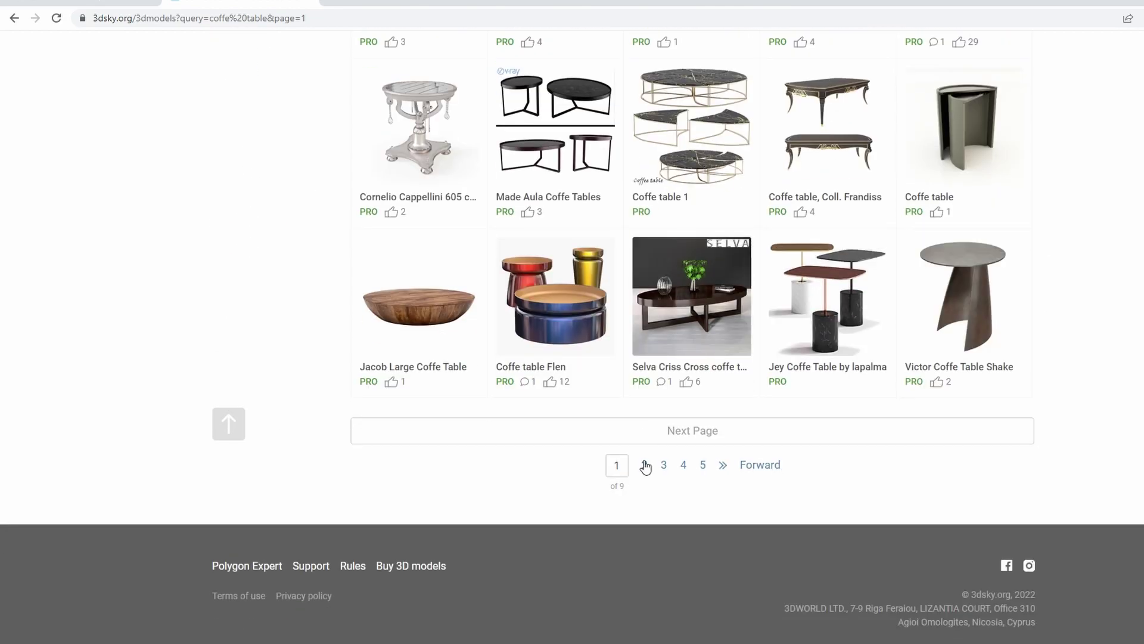
left_click(645, 464)
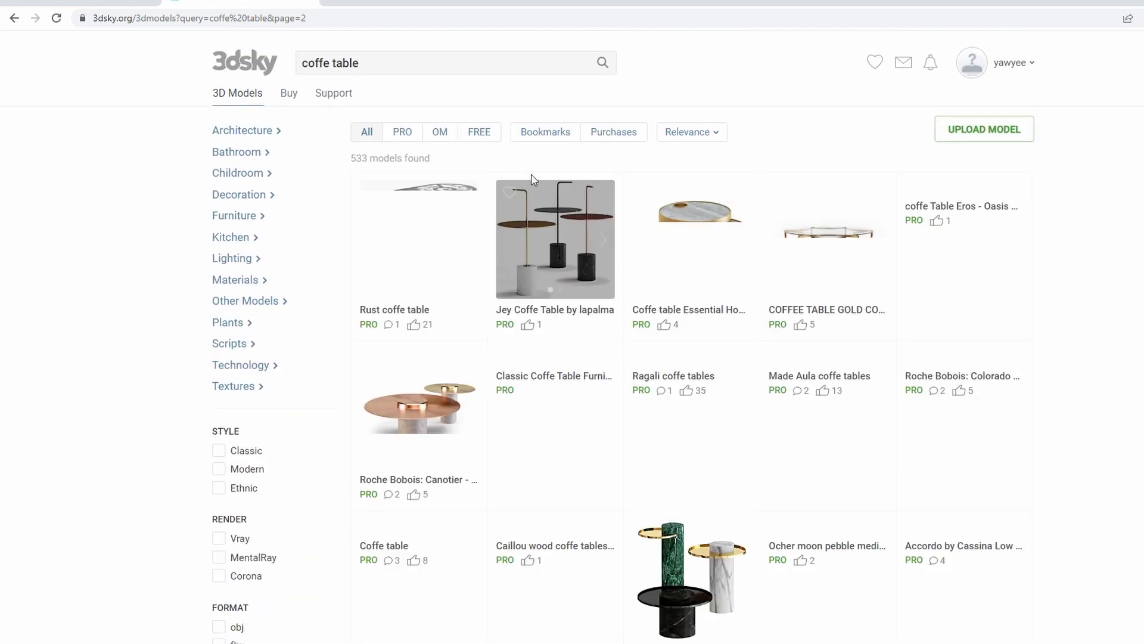
Restrict the coffe table results to free models and examine the available table designs.
left_click(477, 133)
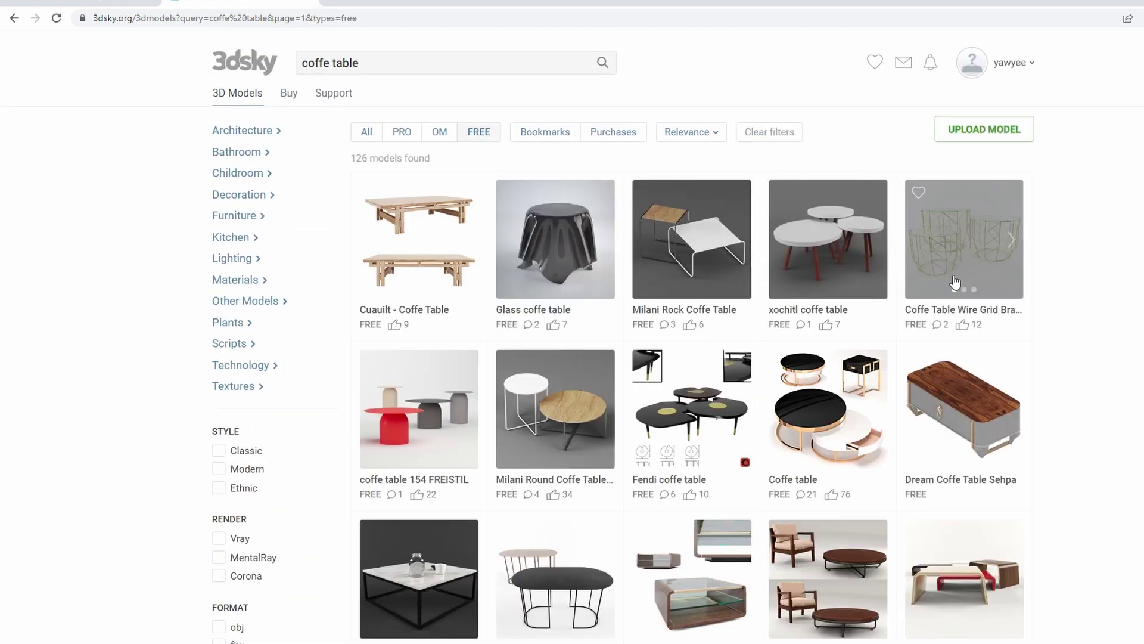
scroll(691, 357, "down", 8)
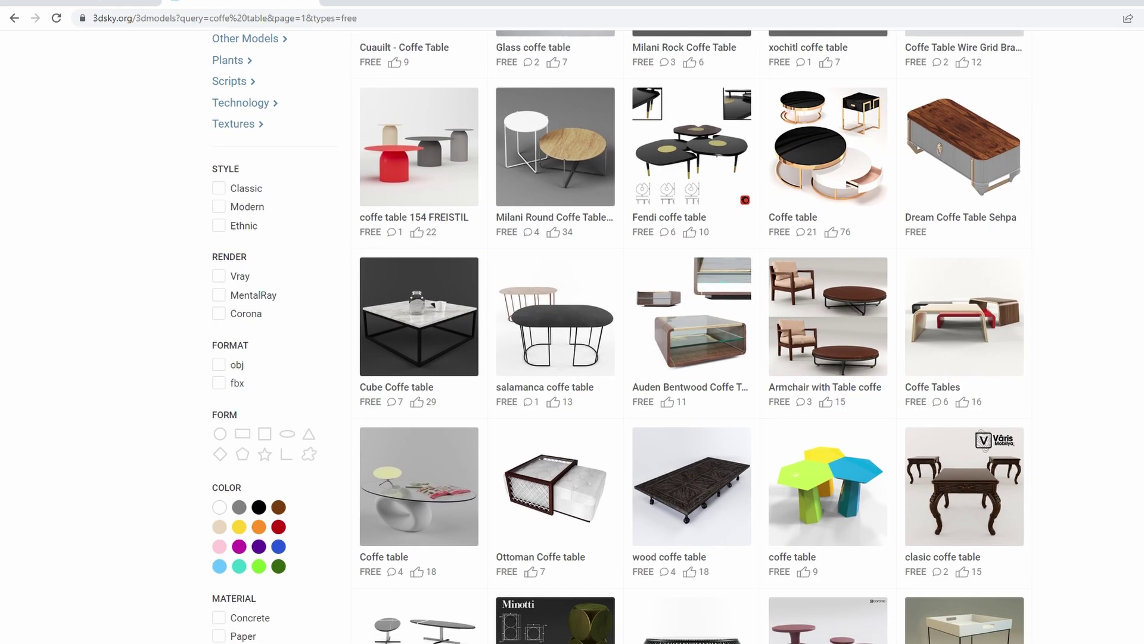
scroll(692, 358, "down", 6)
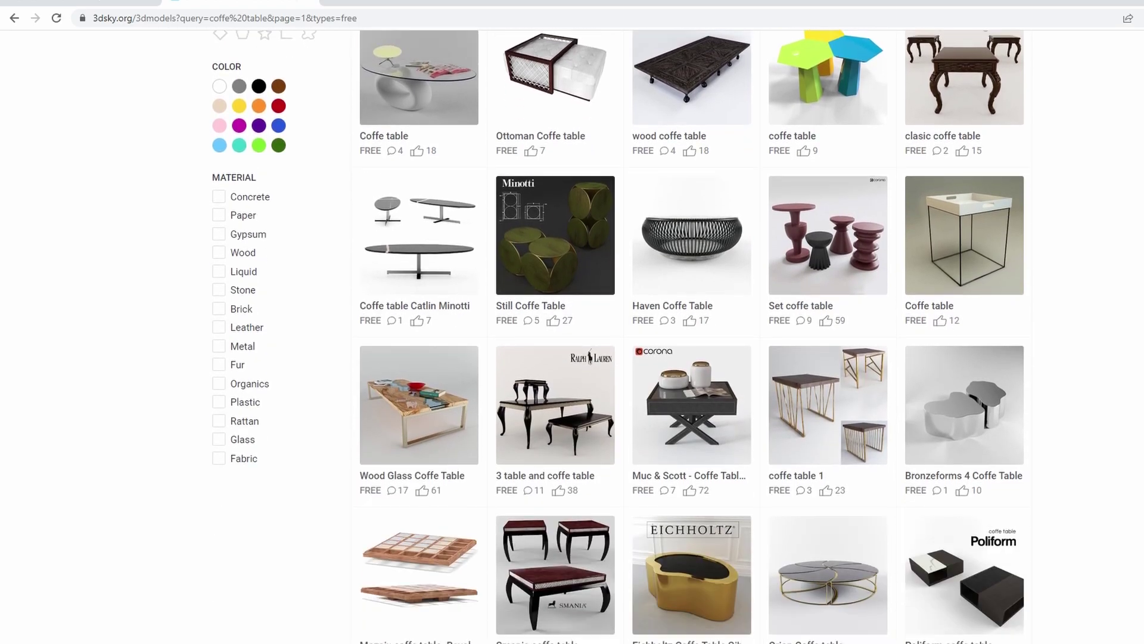
scroll(692, 358, "down", 8)
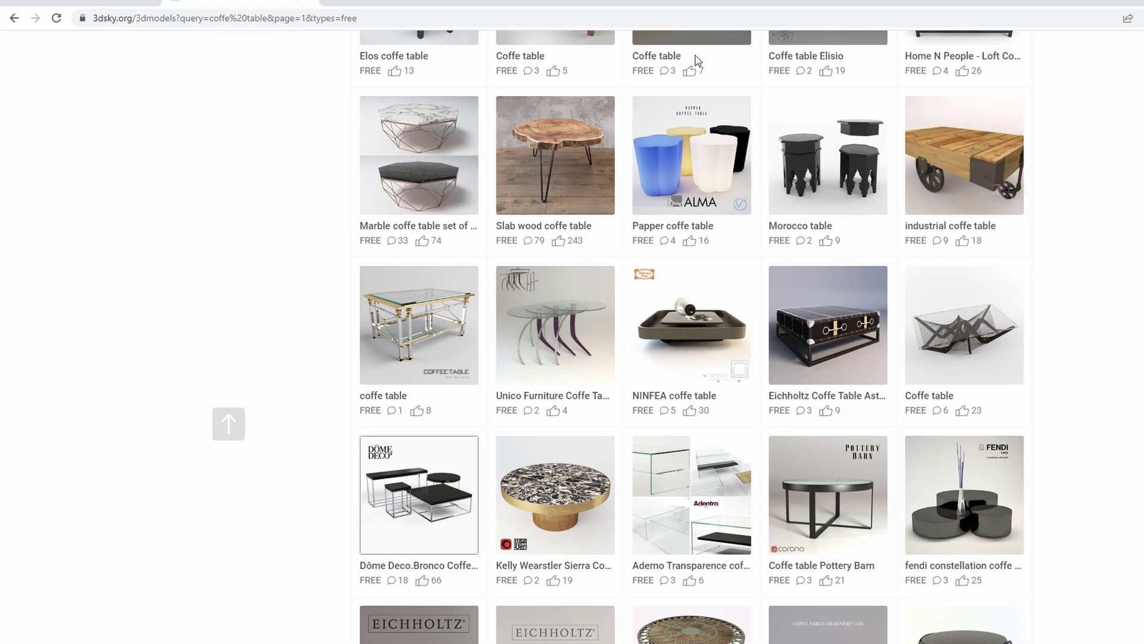
scroll(1125, 269, "down", 3)
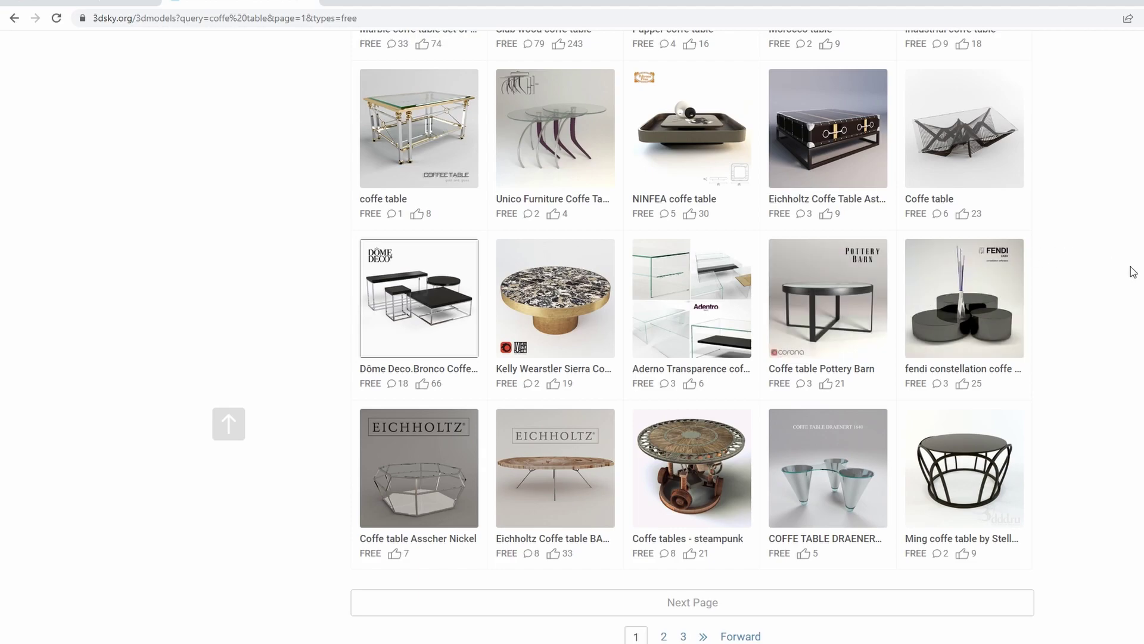
Switch back to 3ds Max and show the table scene in a single maximized perspective viewport.
scroll(1046, 301, "up", 15)
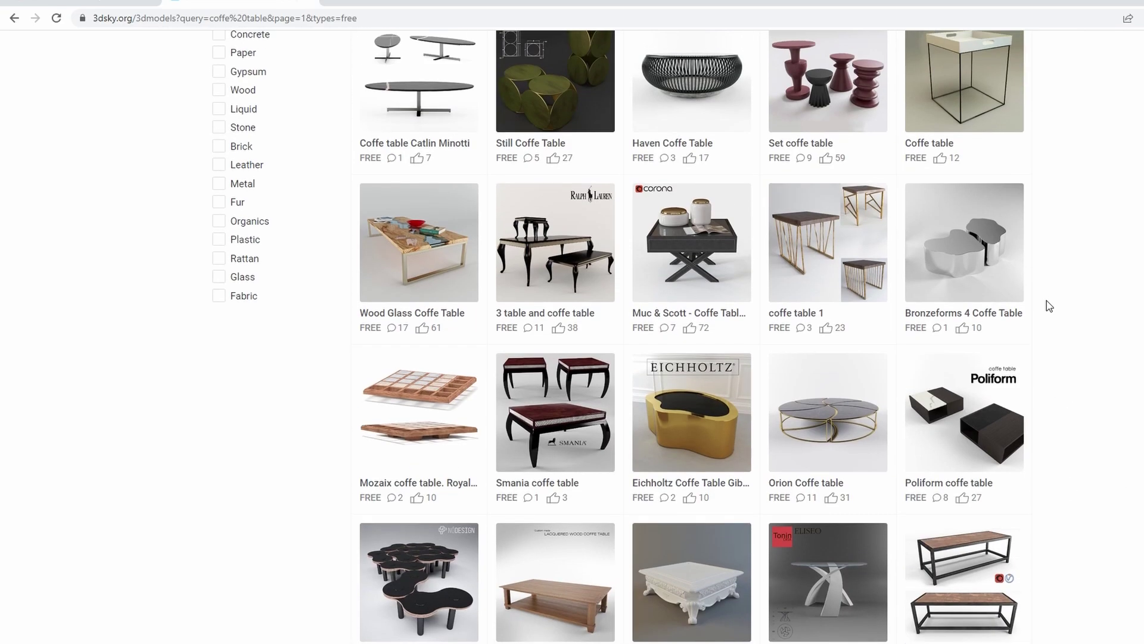
scroll(1047, 300, "up", 8)
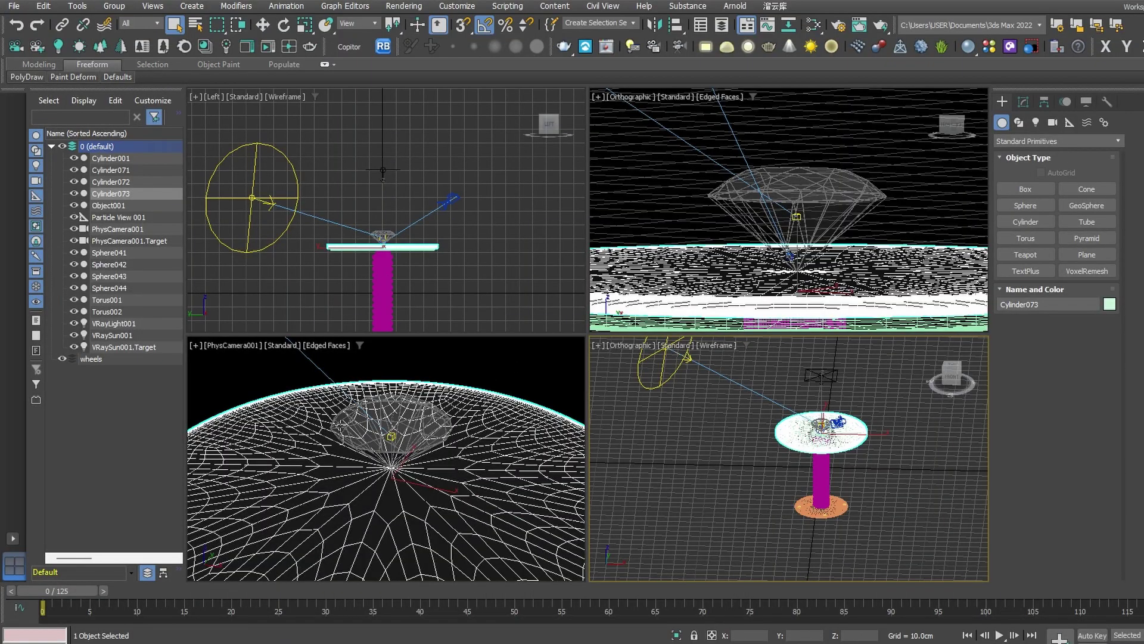
middle_click_drag(803, 384, 778, 397)
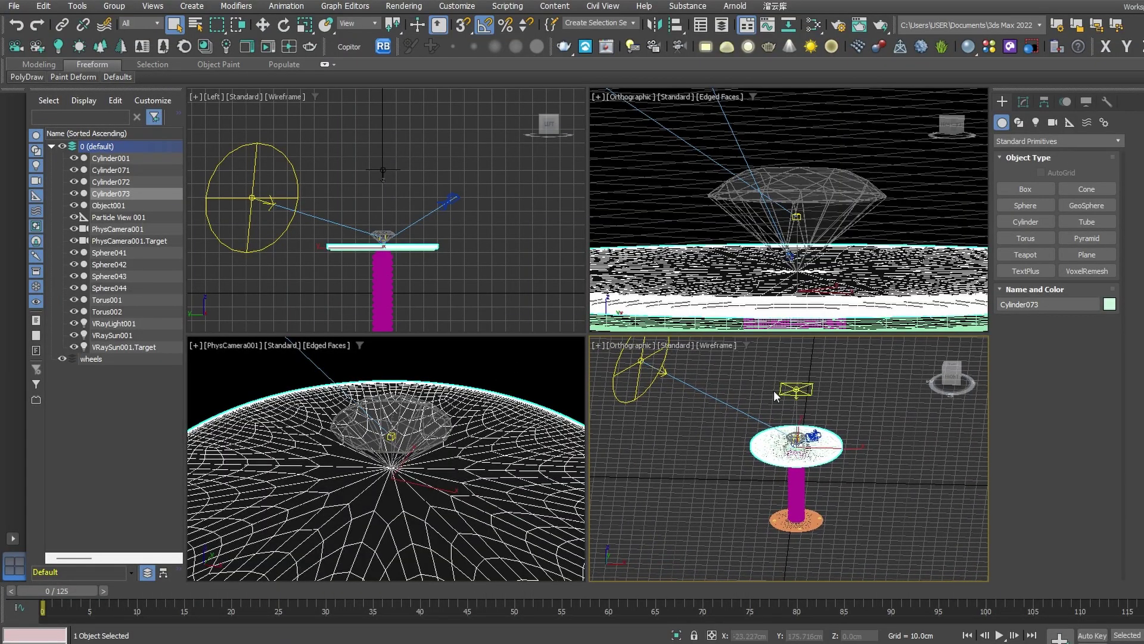
left_click(764, 378)
key("alt+w")
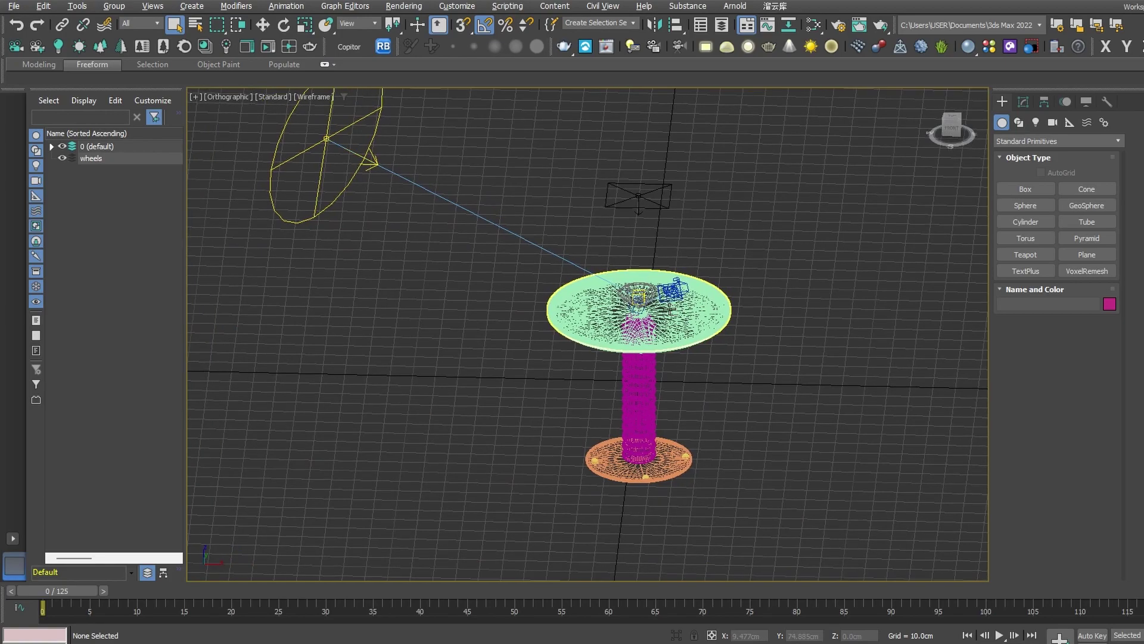
key("p")
middle_click_drag(802, 333, 767, 221)
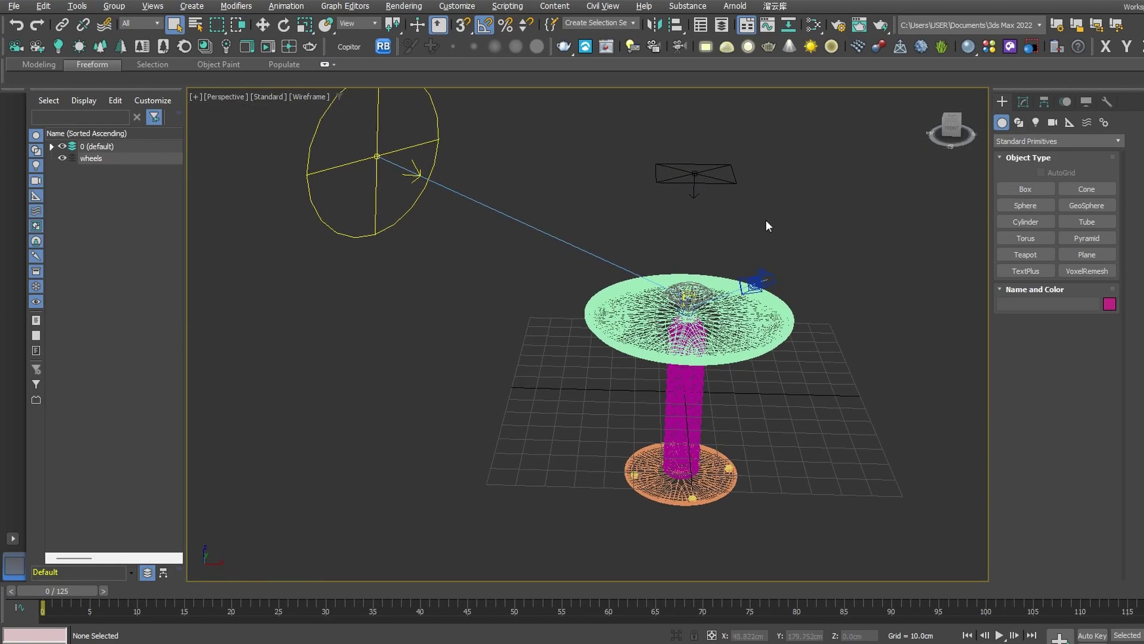
Open the V-Ray render setup and examine the Caustics settings among the global illumination options.
left_click(837, 30)
left_click_drag(870, 105, 723, 105)
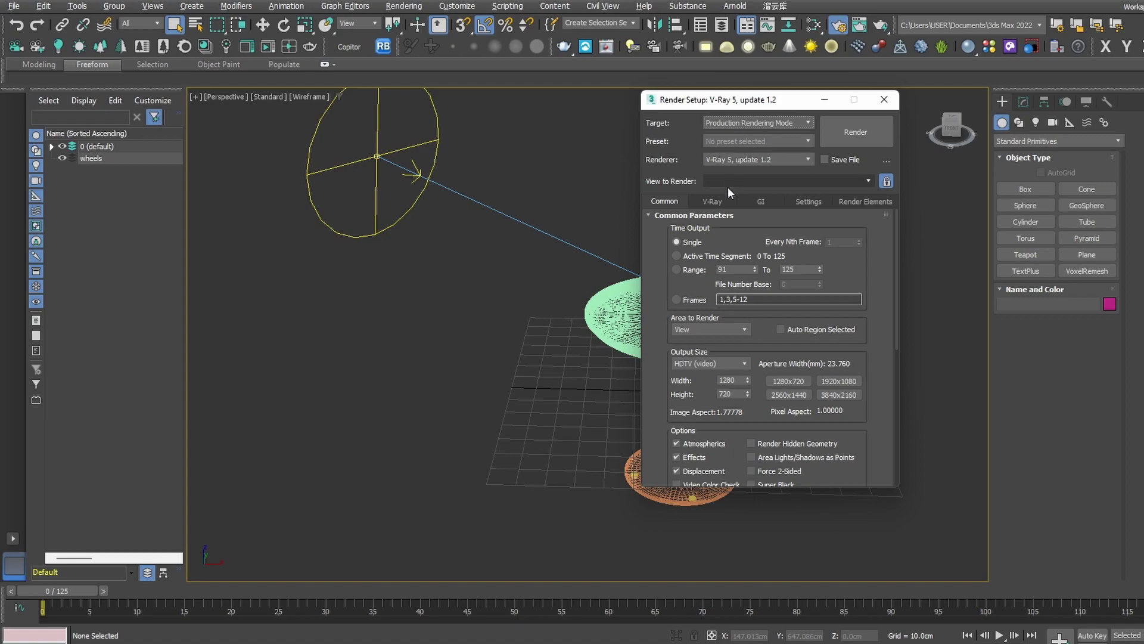
left_click(761, 203)
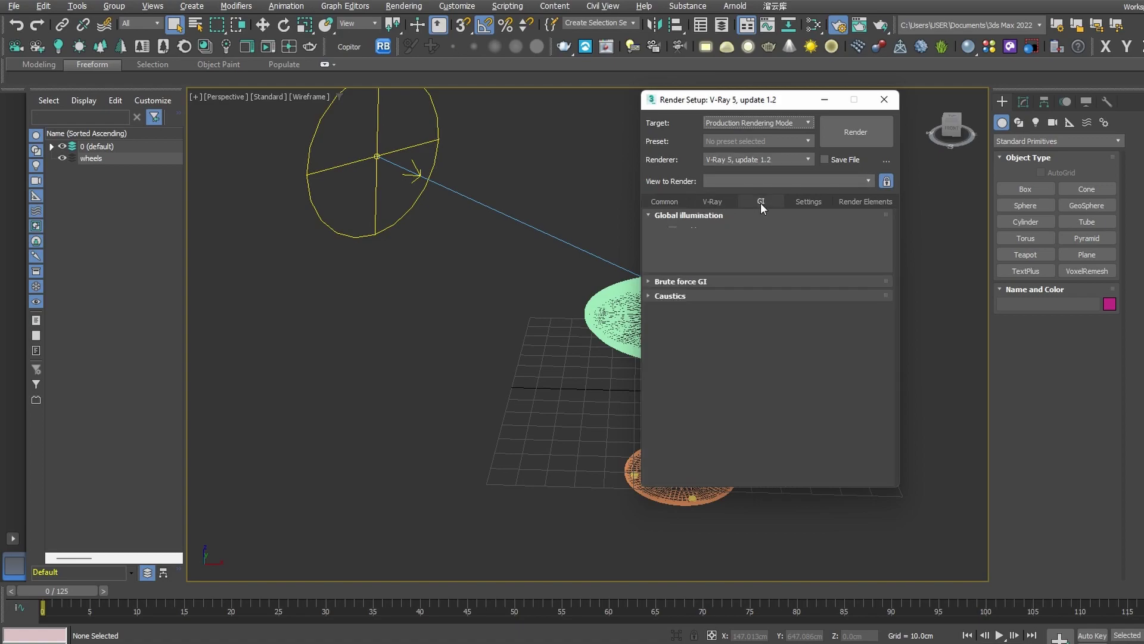
left_click(679, 296)
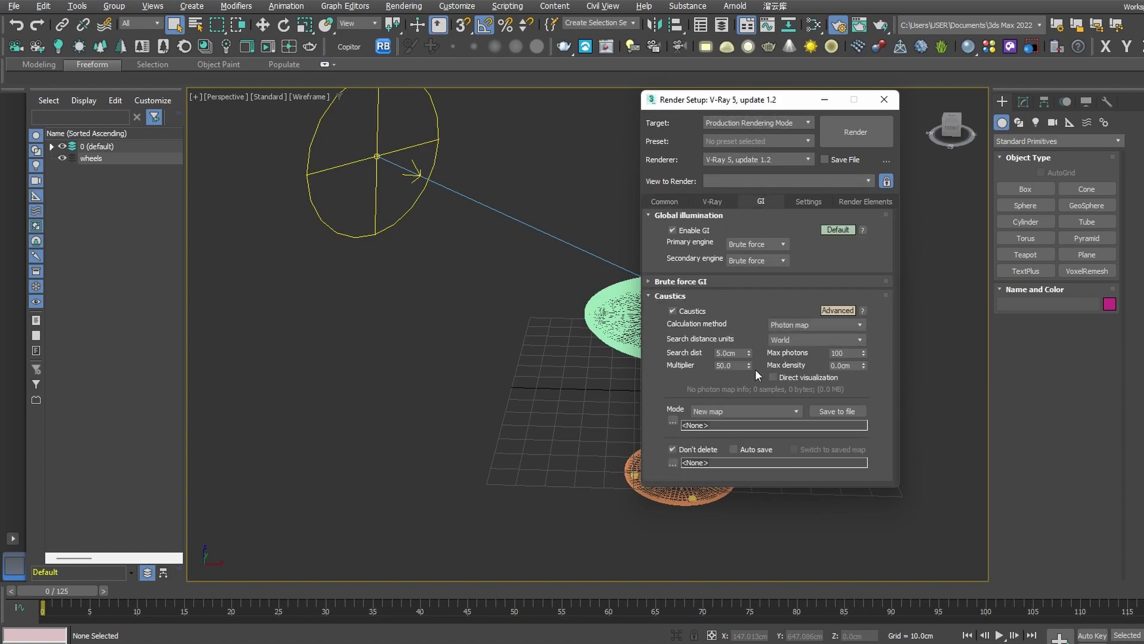
left_click(683, 311)
left_click(683, 311)
middle_click_drag(630, 268, 558, 270)
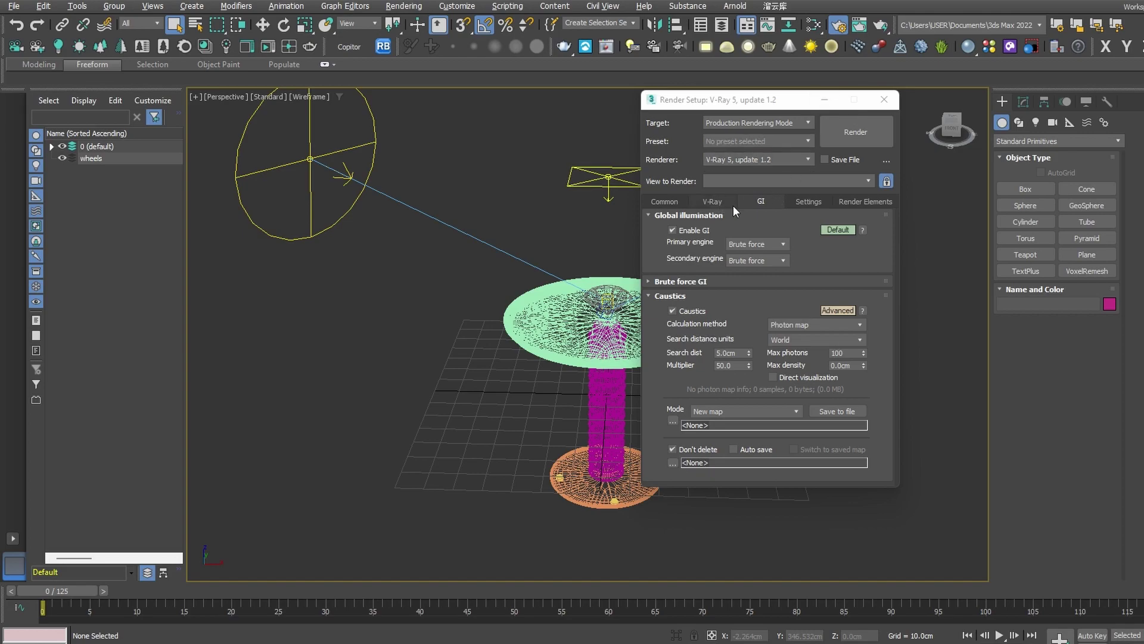
Review the V-Ray image sampler settings, keeping the Bucket type, and expand the image filter settings.
left_click(717, 204)
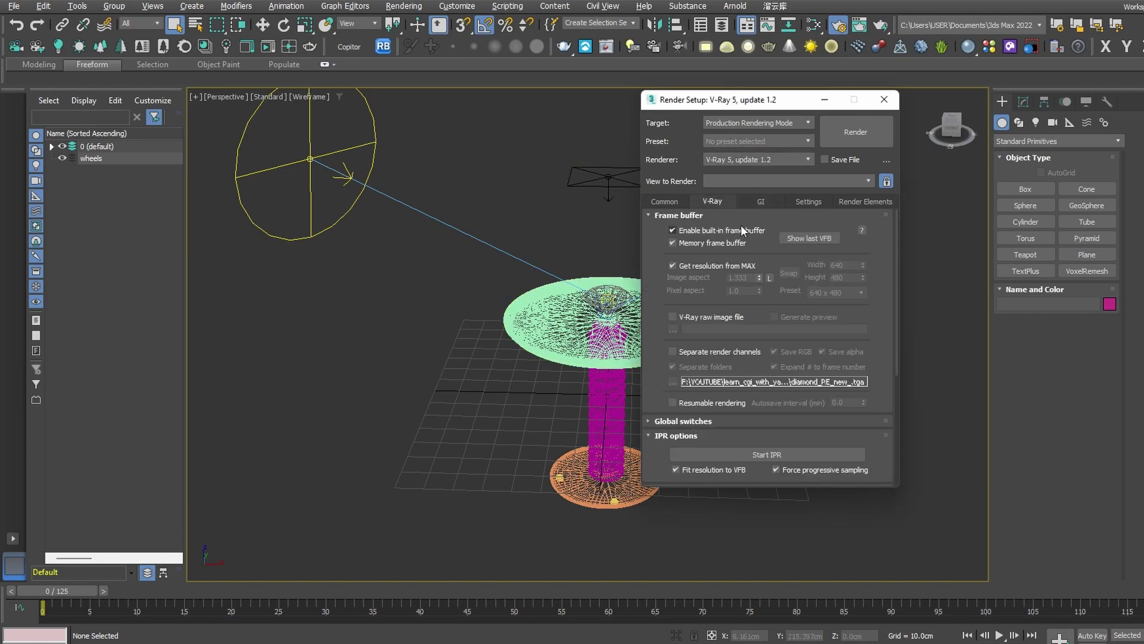
left_click_drag(858, 283, 858, 48)
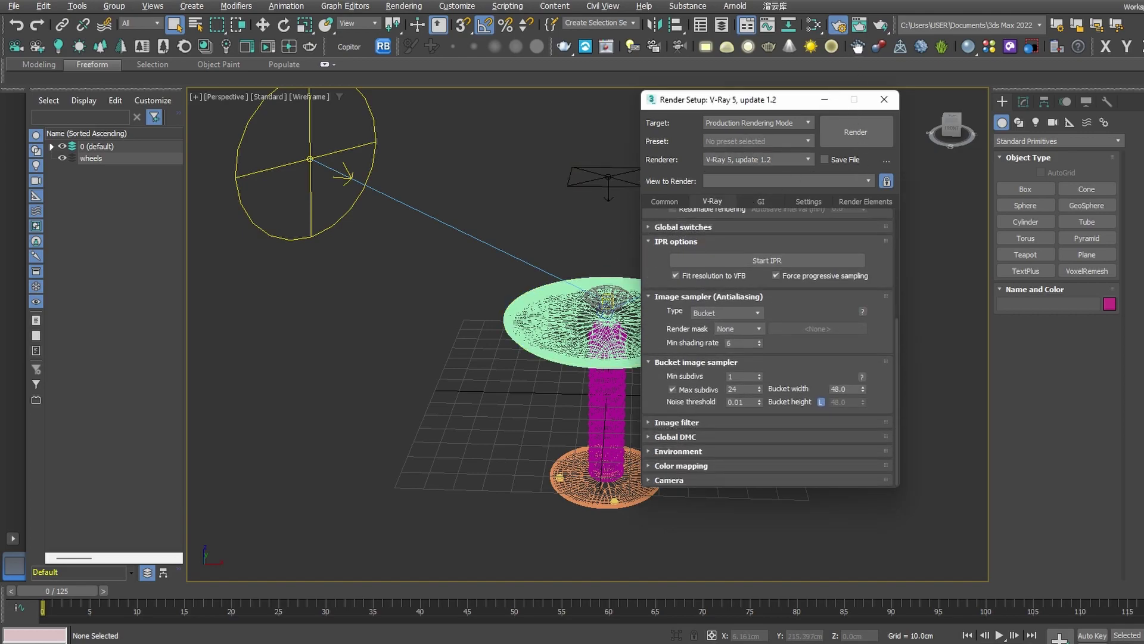
left_click(720, 310)
left_click(716, 324)
left_click(677, 422)
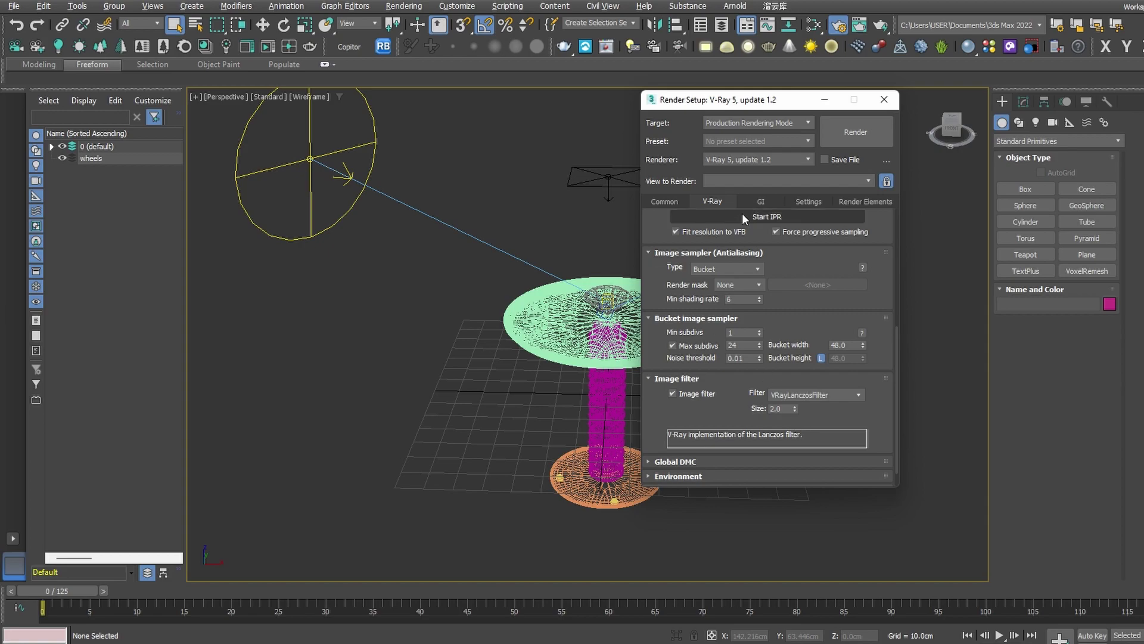
Check the primary GI engine choices, keeping Brute force, review the remaining render setup pages, and minimize the dialog.
left_click(757, 201)
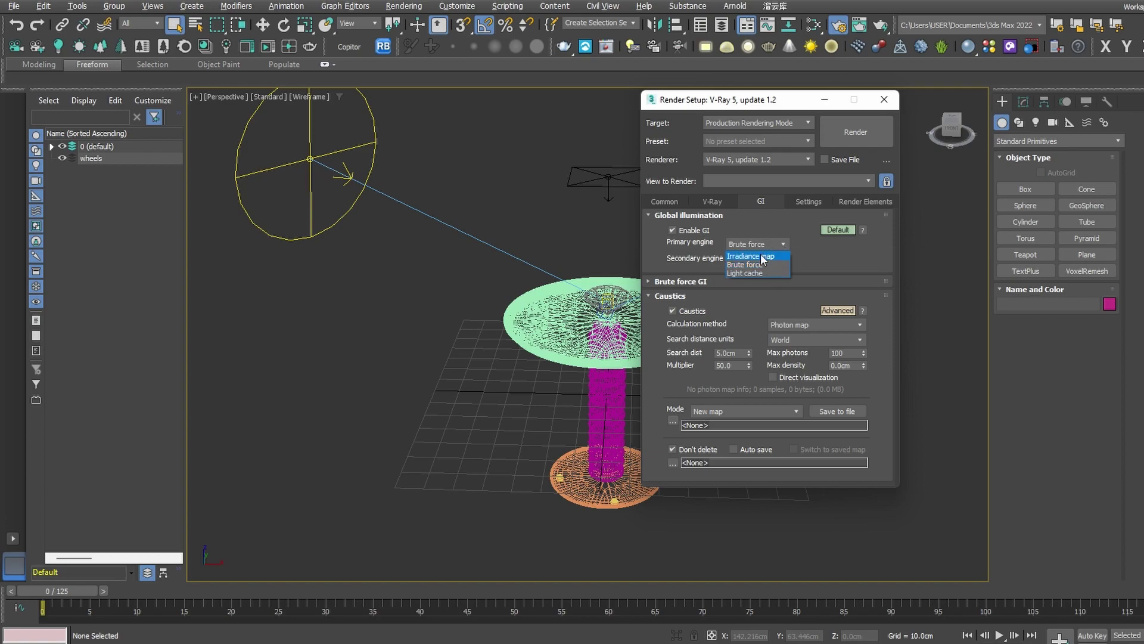
left_click(760, 263)
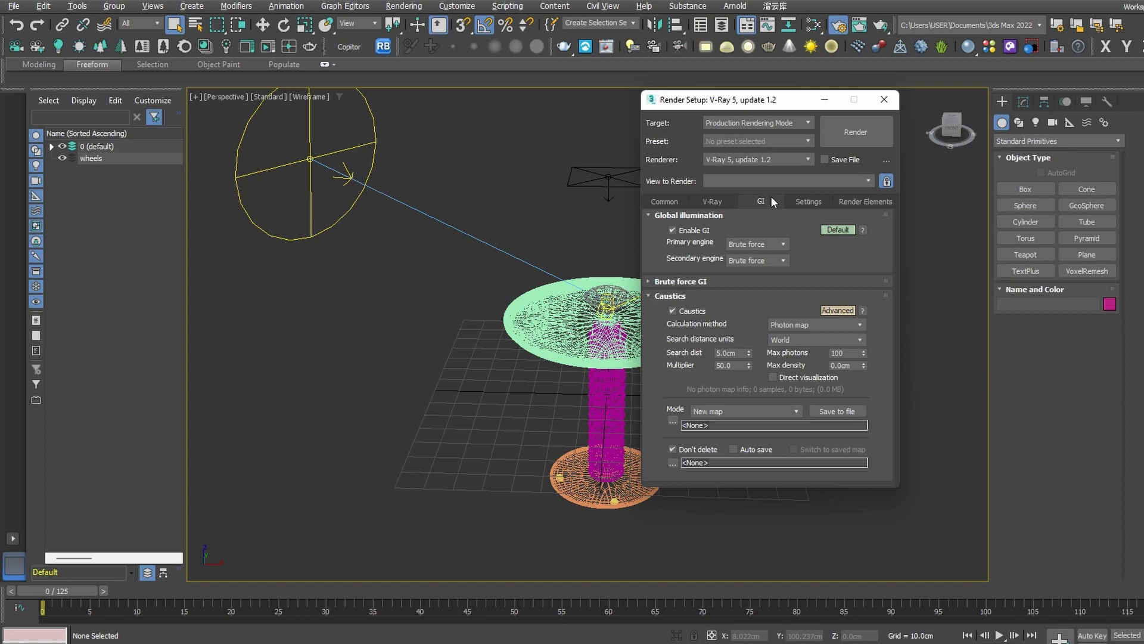
left_click(808, 203)
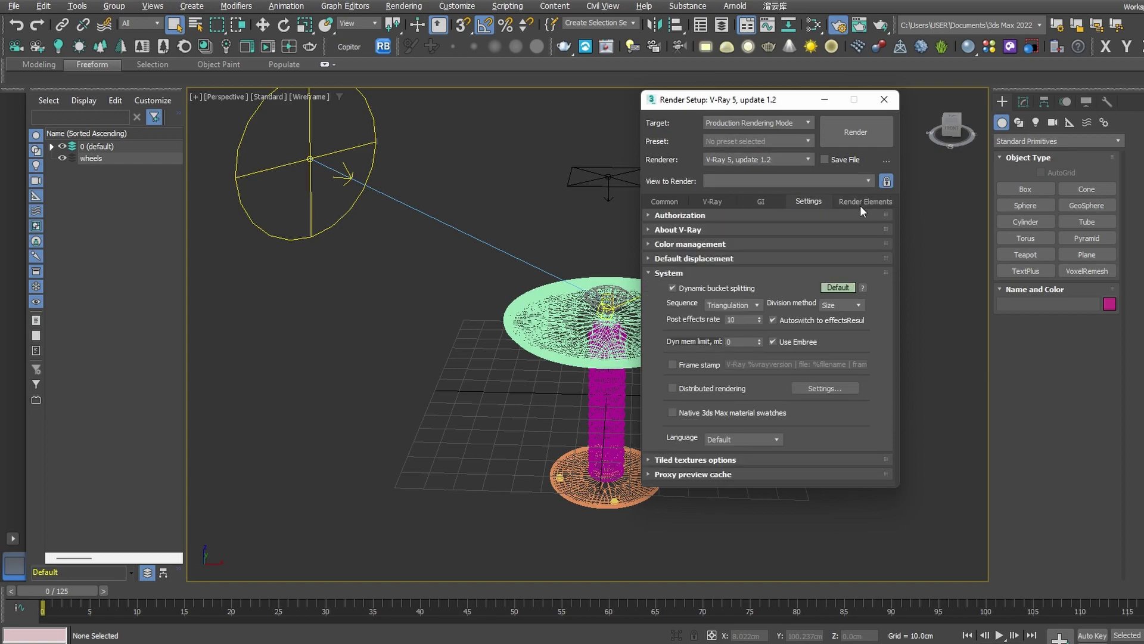
left_click(859, 202)
left_click(672, 202)
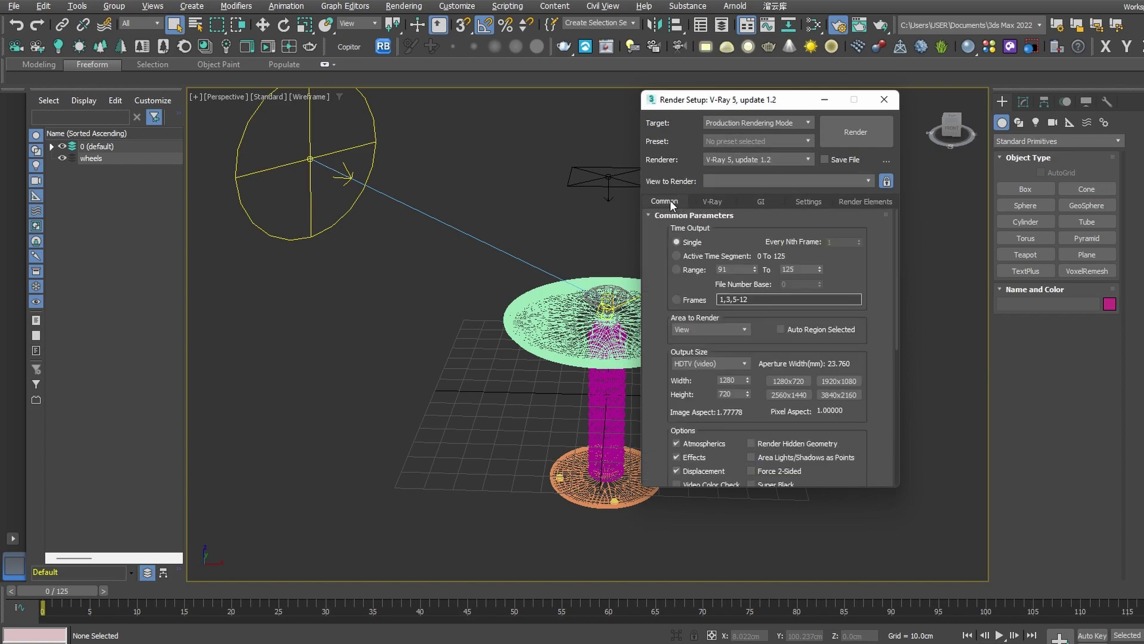
left_click(831, 99)
Open the Slate Material Editor and place it beside the enlarged tabletop in the perspective view.
scroll(692, 367, "up", 5)
middle_click_drag(639, 295, 749, 214, "alt")
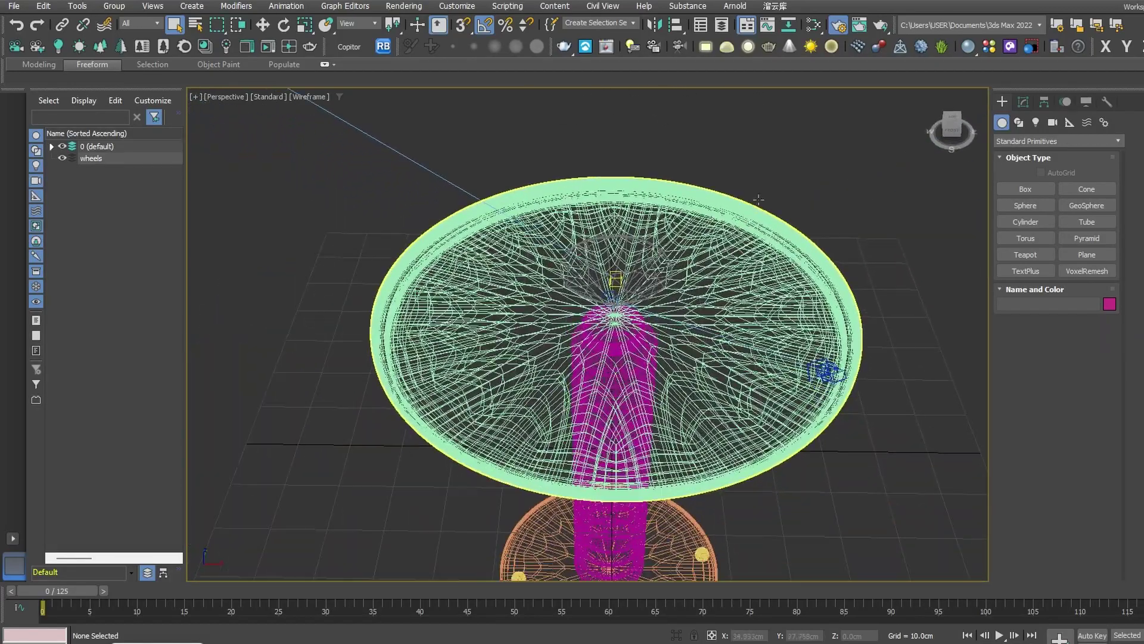
left_click(814, 24)
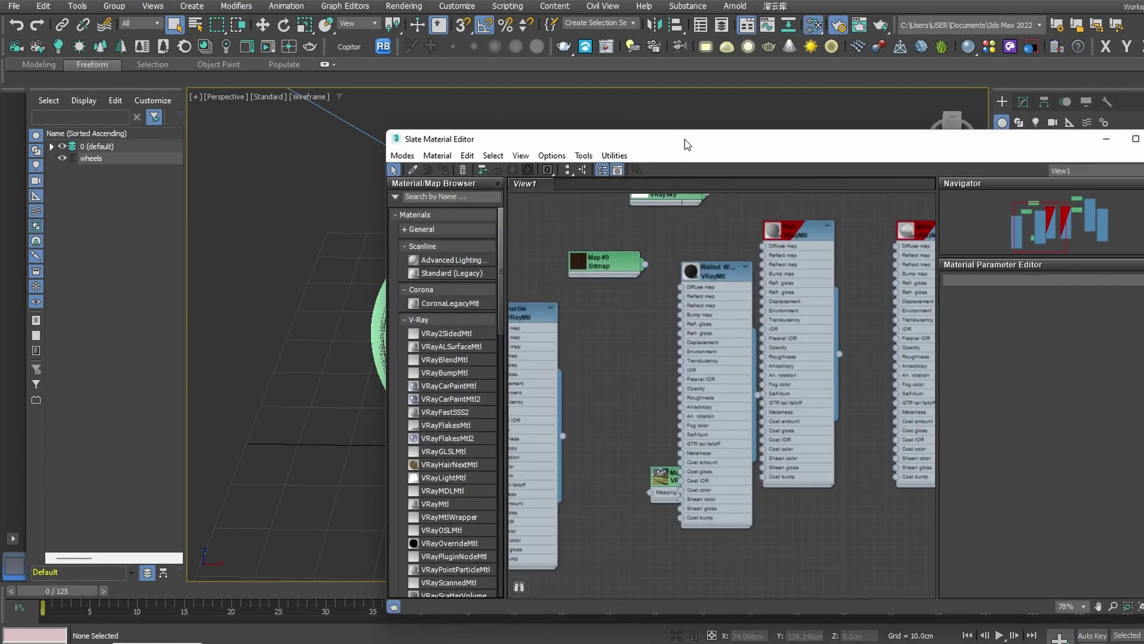
left_click_drag(684, 145, 963, 147)
middle_click_drag(484, 353, 392, 312)
scroll(911, 312, "down", 6)
scroll(984, 307, "up", 3)
Display the viewport as shaded with edged faces and pick the tabletop's material into the material editor.
left_click(691, 167)
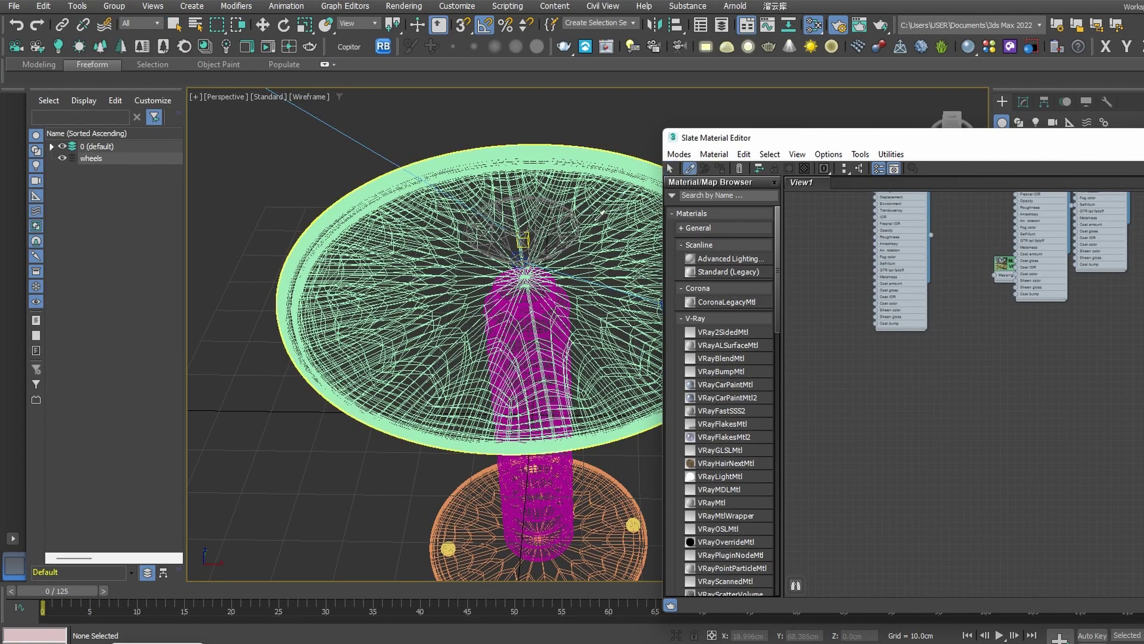
middle_click_drag(614, 191, 599, 178, "alt")
key("F3")
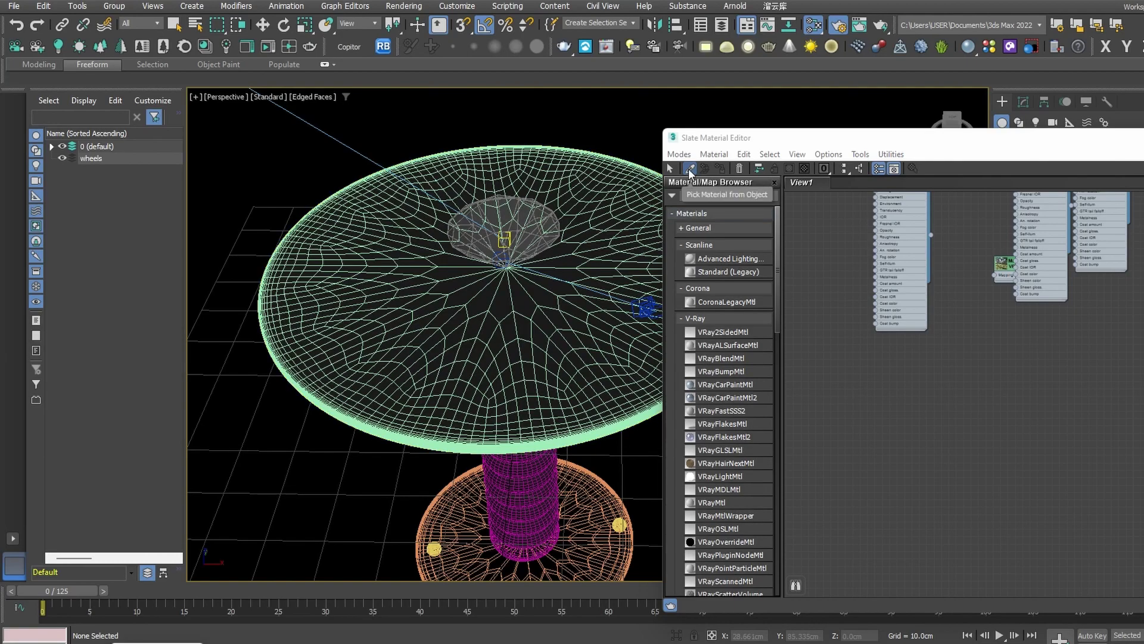
left_click(635, 188)
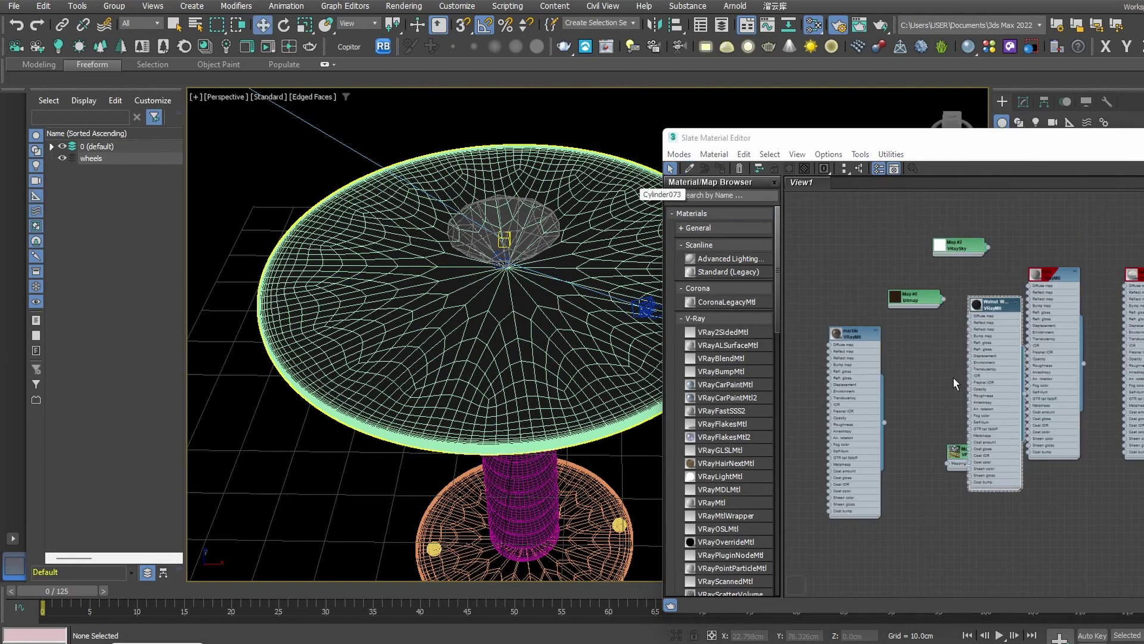
Move the tabletop's Walnut VRayMtl node clear of the other nodes and reposition the material editor window.
left_click_drag(986, 305, 953, 513)
middle_click_drag(948, 304, 947, 203)
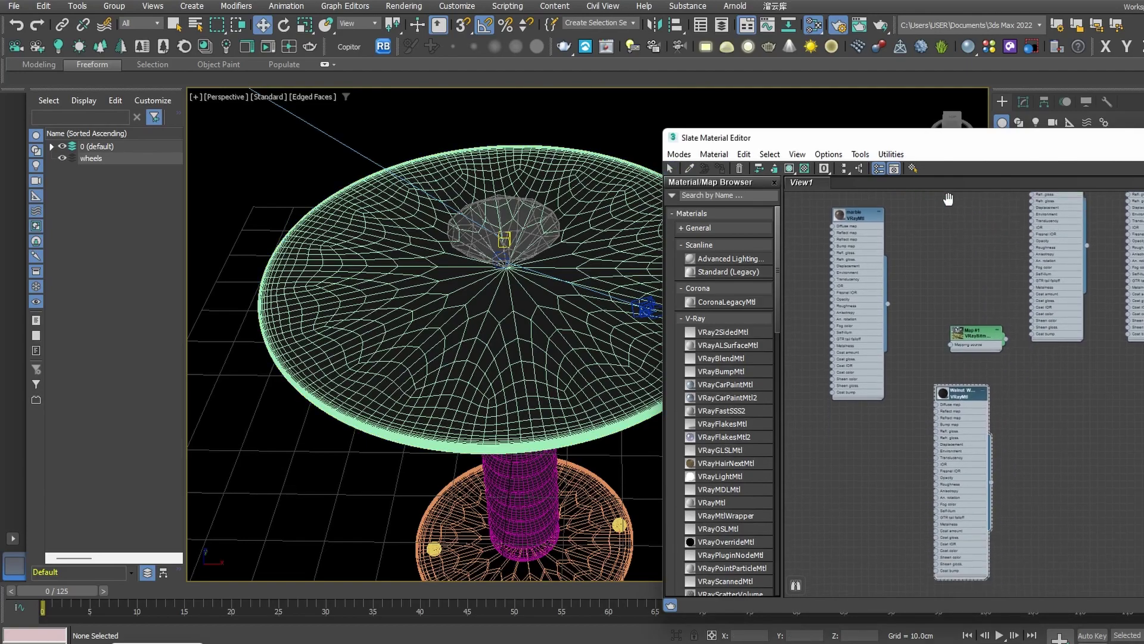
scroll(947, 246, "up", 3)
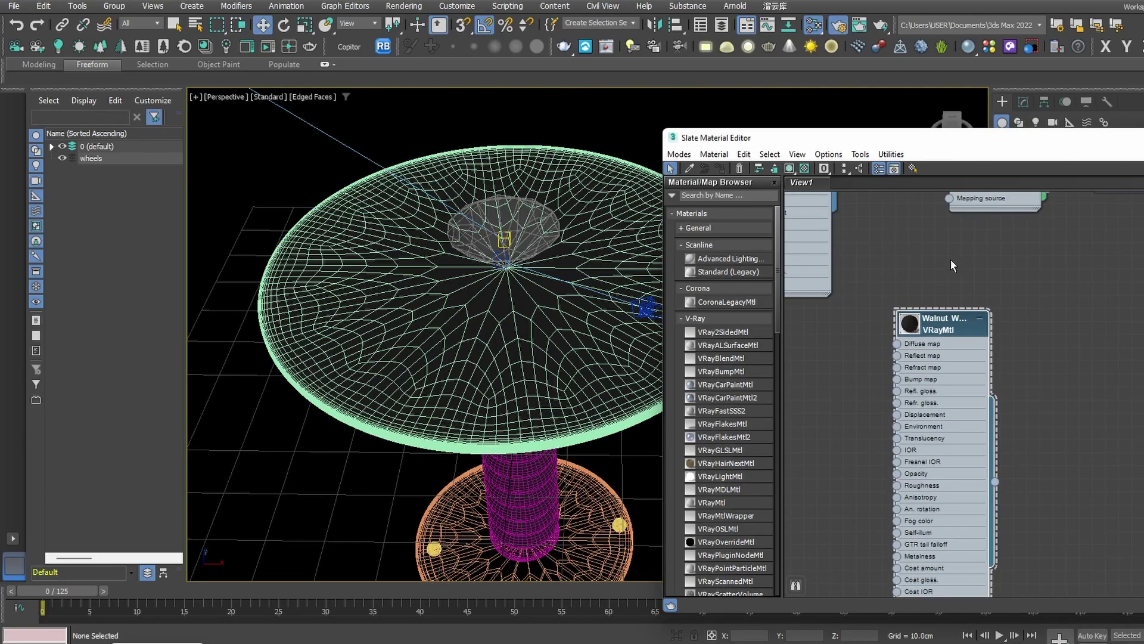
scroll(949, 250, "up", 2)
left_click_drag(974, 144, 897, 84)
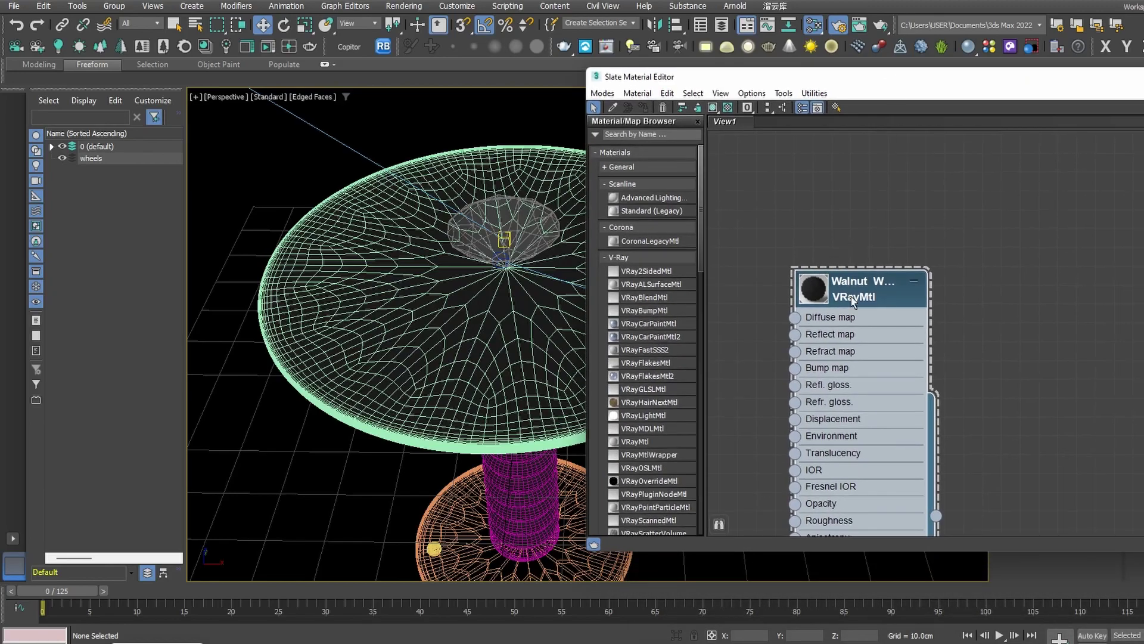
left_click_drag(819, 288, 398, 254)
left_click_drag(492, 299, 758, 223)
left_click_drag(849, 296, 888, 227)
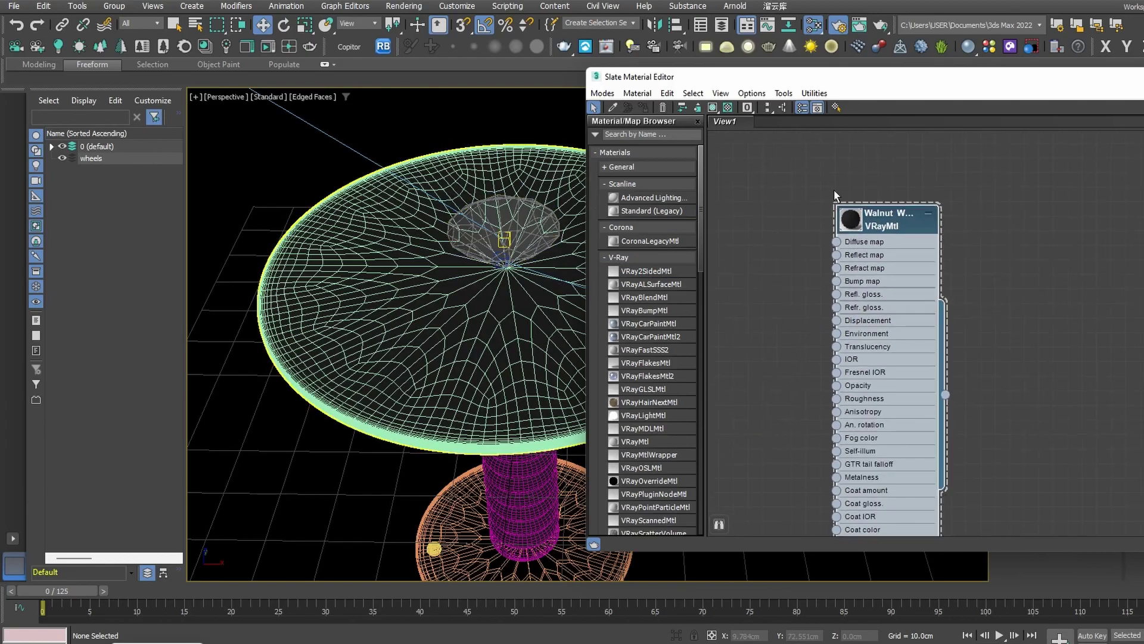
Try connecting the Map #0 bitmap to the Walnut material's Diffuse map, and delete the connection.
scroll(861, 337, "down", 5)
scroll(832, 251, "up", 2)
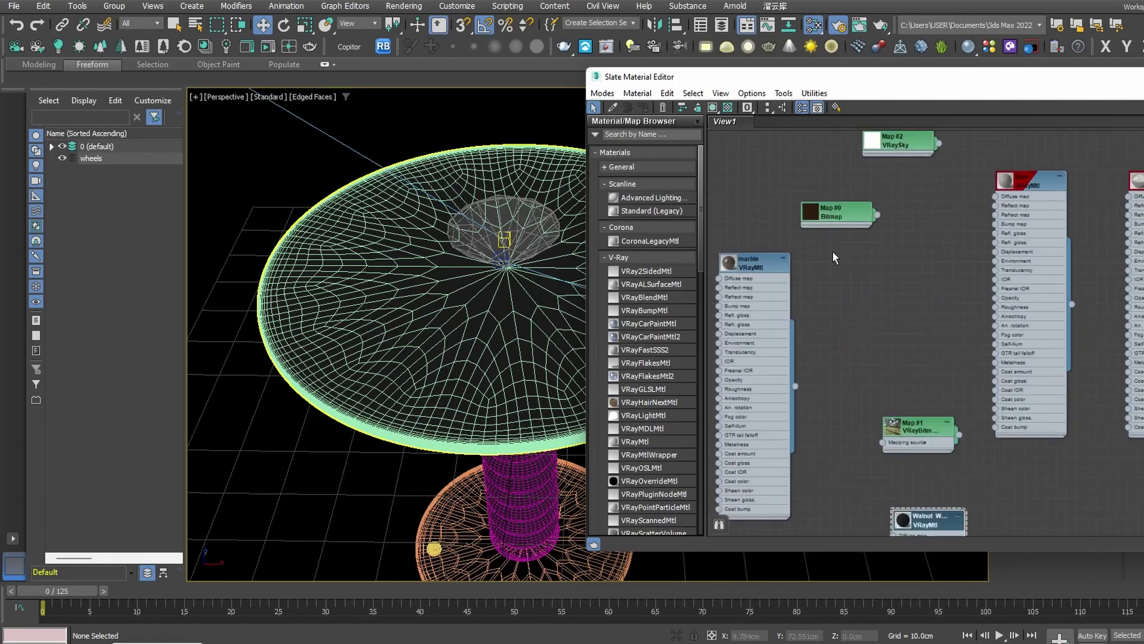
key("z")
left_click_drag(795, 138, 875, 244)
scroll(841, 241, "up", 1)
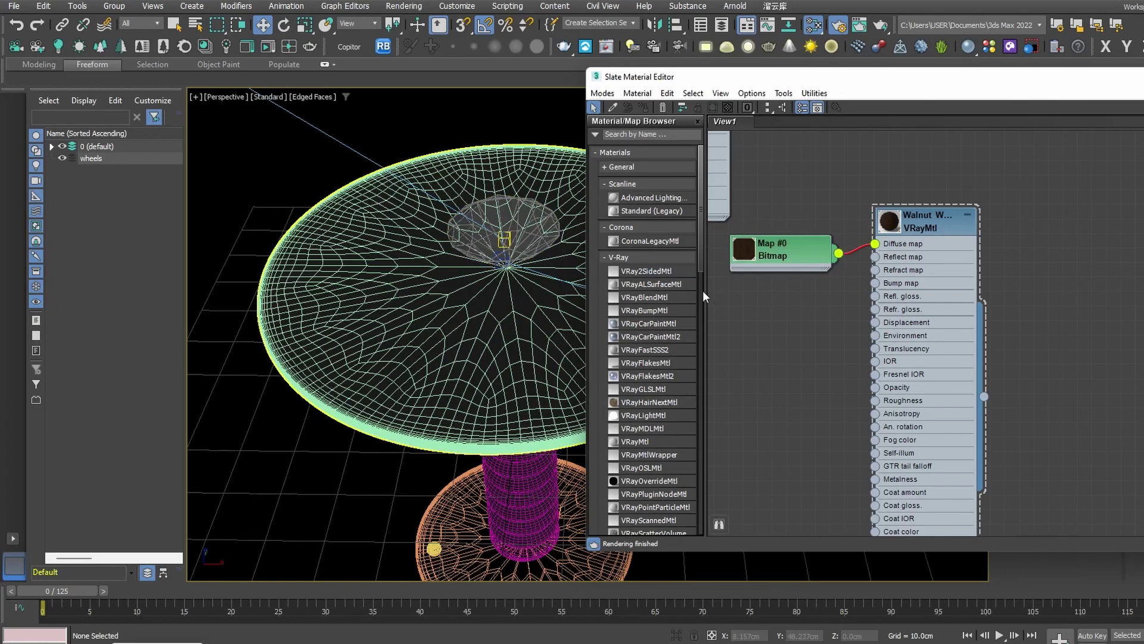
scroll(845, 231, "up", 2)
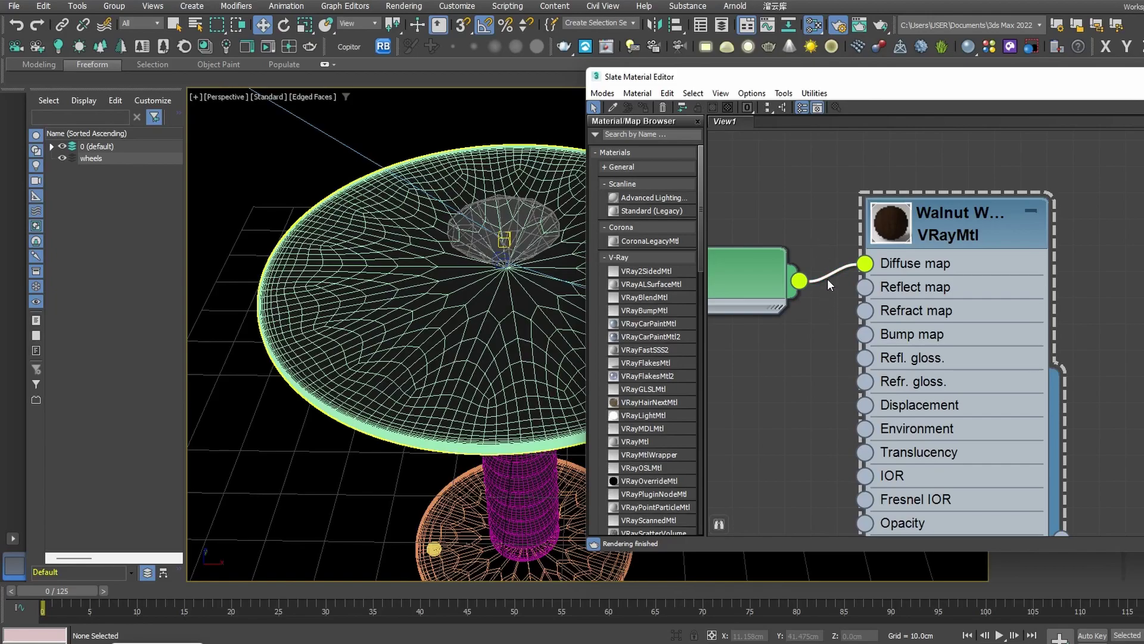
key("Delete")
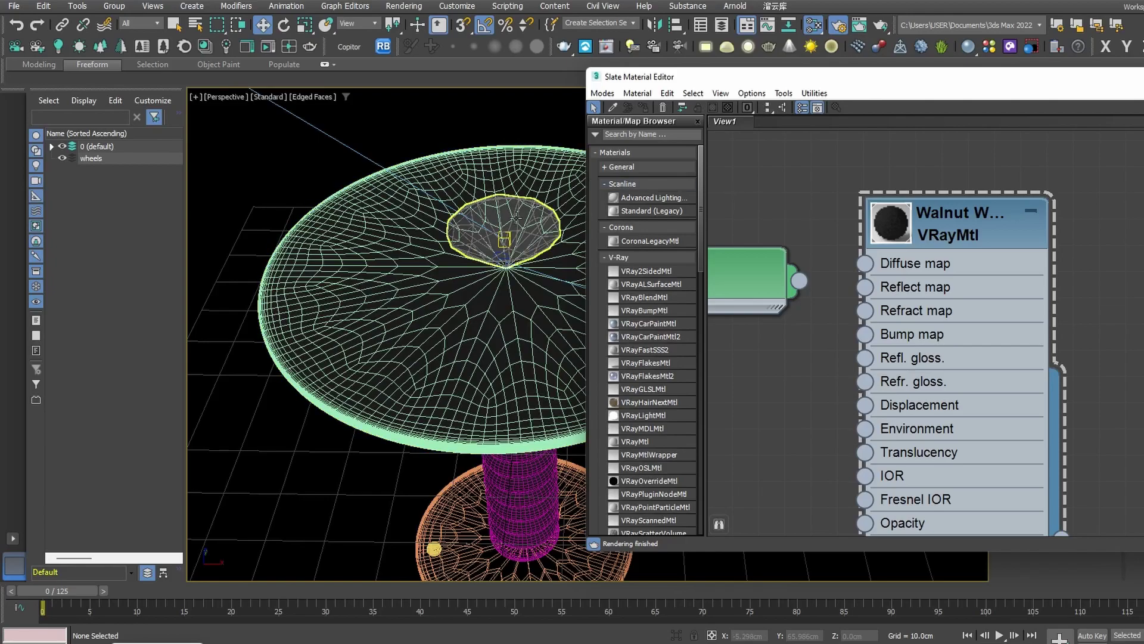
Pick the diamond's material from the viewport and bring its VRayMtl parameters into view.
scroll(763, 213, "down", 1)
middle_click_drag(763, 213, 699, 130)
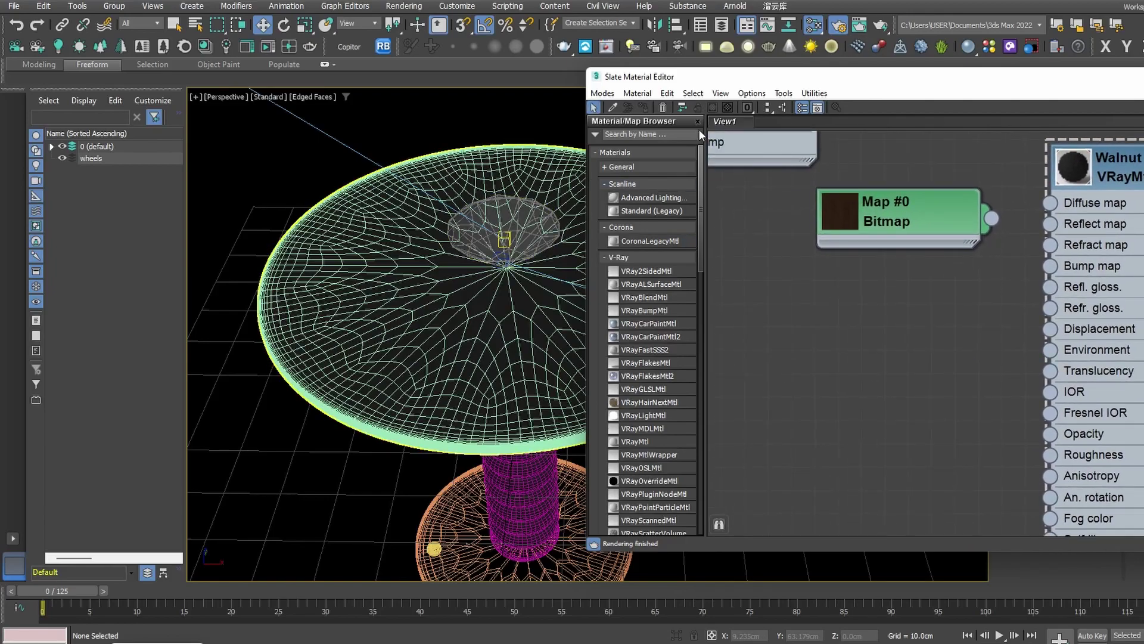
left_click(614, 108)
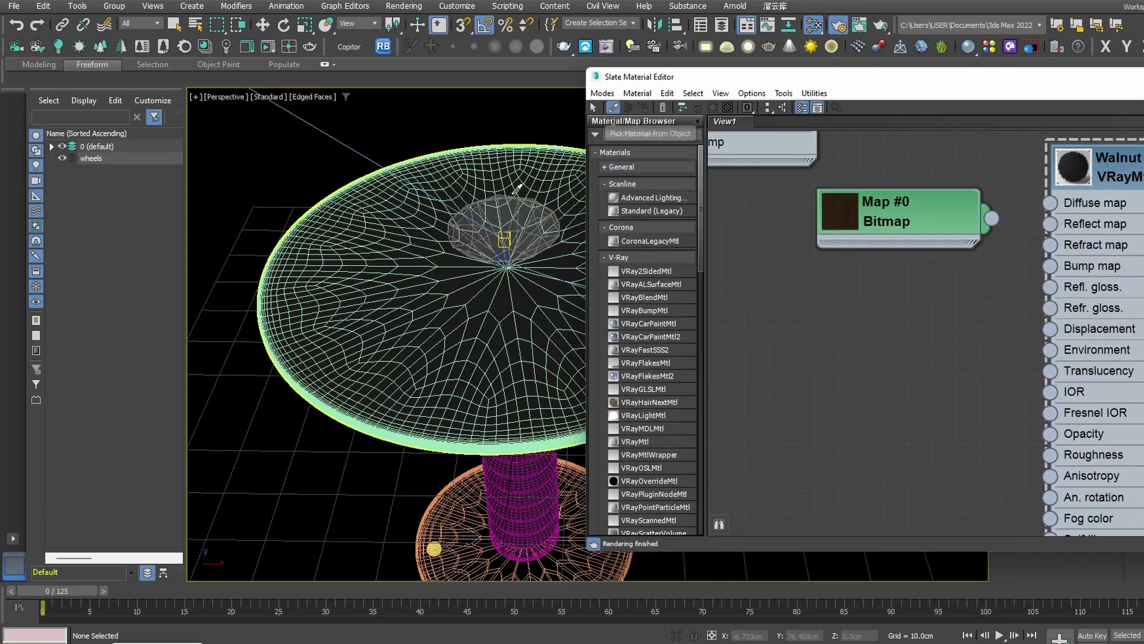
left_click(511, 208)
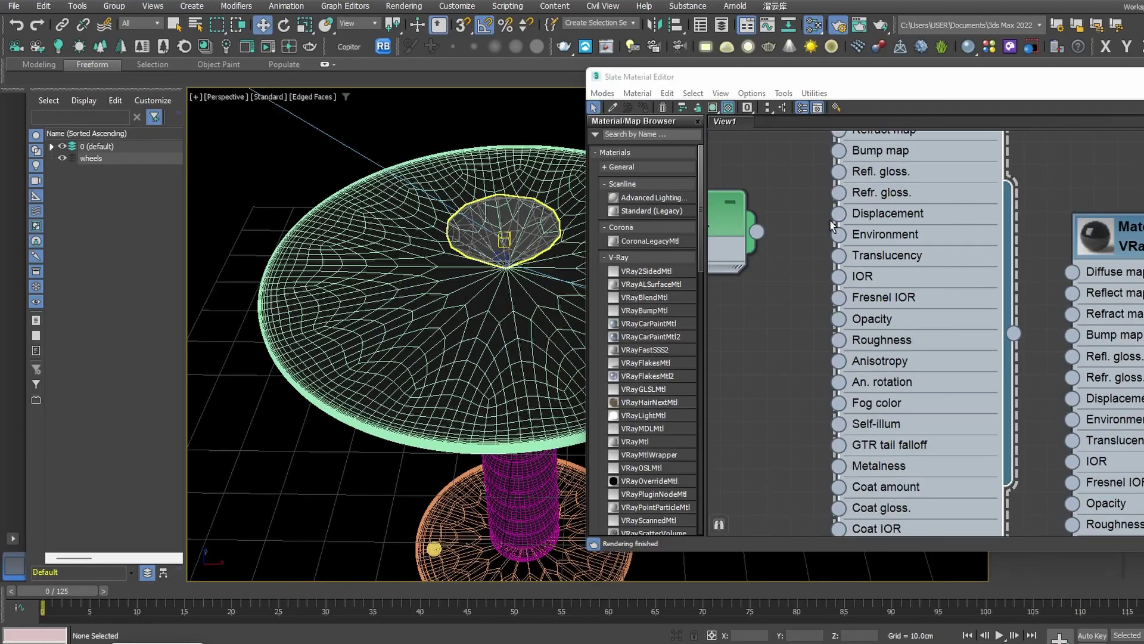
left_click_drag(910, 96, 731, 85)
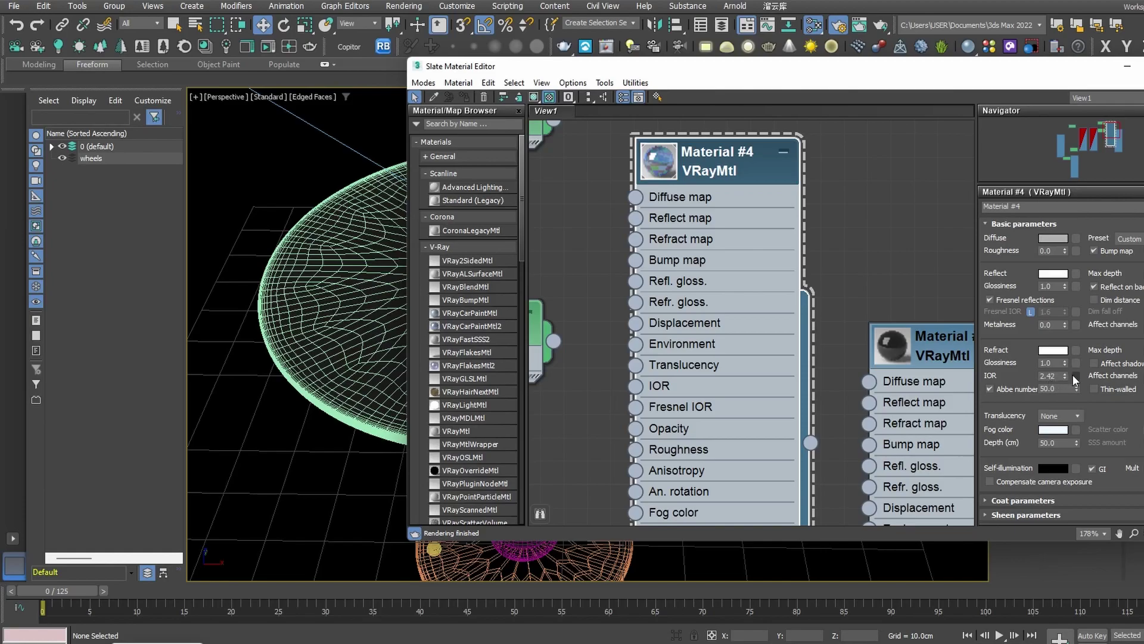
Toggle the Affect shadows refraction option of the diamond's material and move the material editor off the tabletop.
left_click(1110, 365)
left_click(1110, 365)
left_click(1118, 365)
left_click(1121, 365)
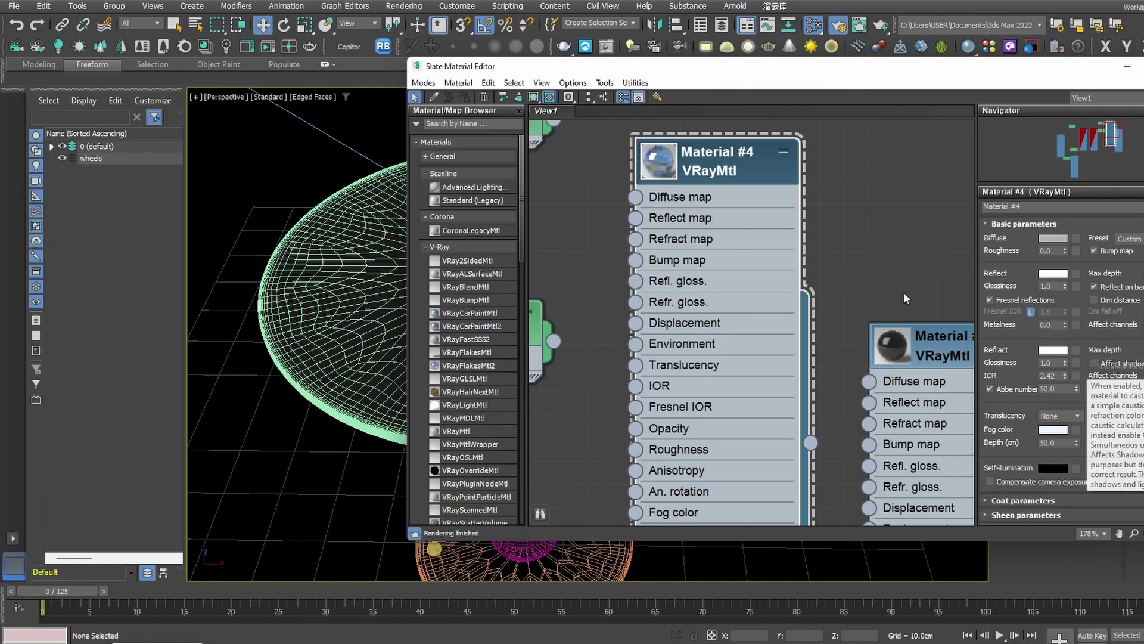
left_click_drag(681, 65, 804, 88)
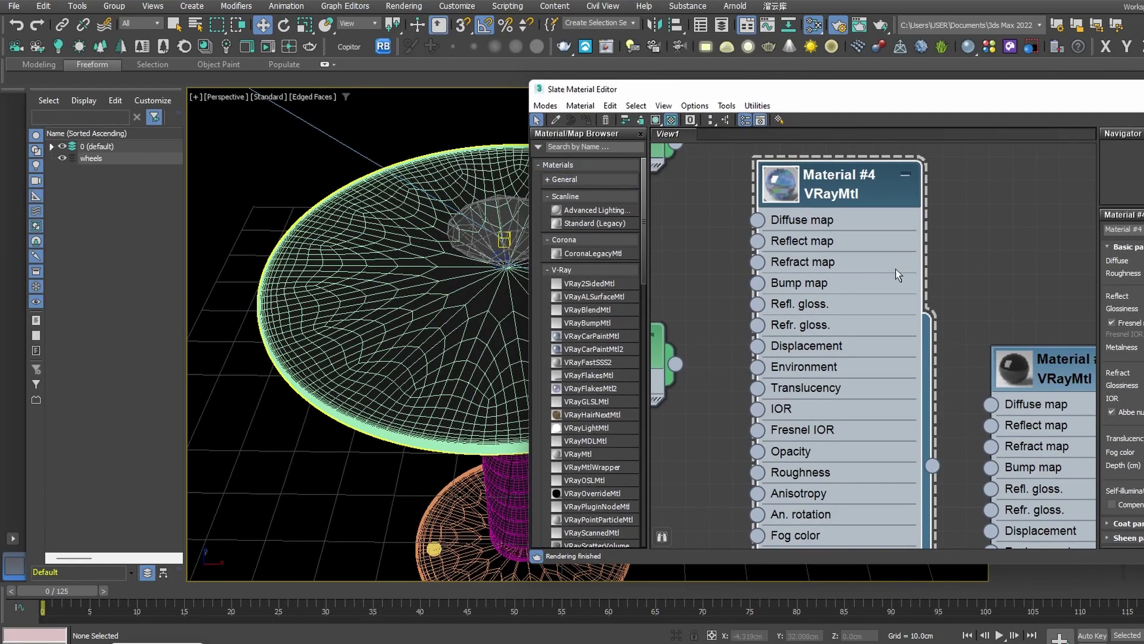
Disable the Abbe number option in the diamond's VRayMtl refraction parameters and put the material editor away.
left_click_drag(1116, 96, 942, 101)
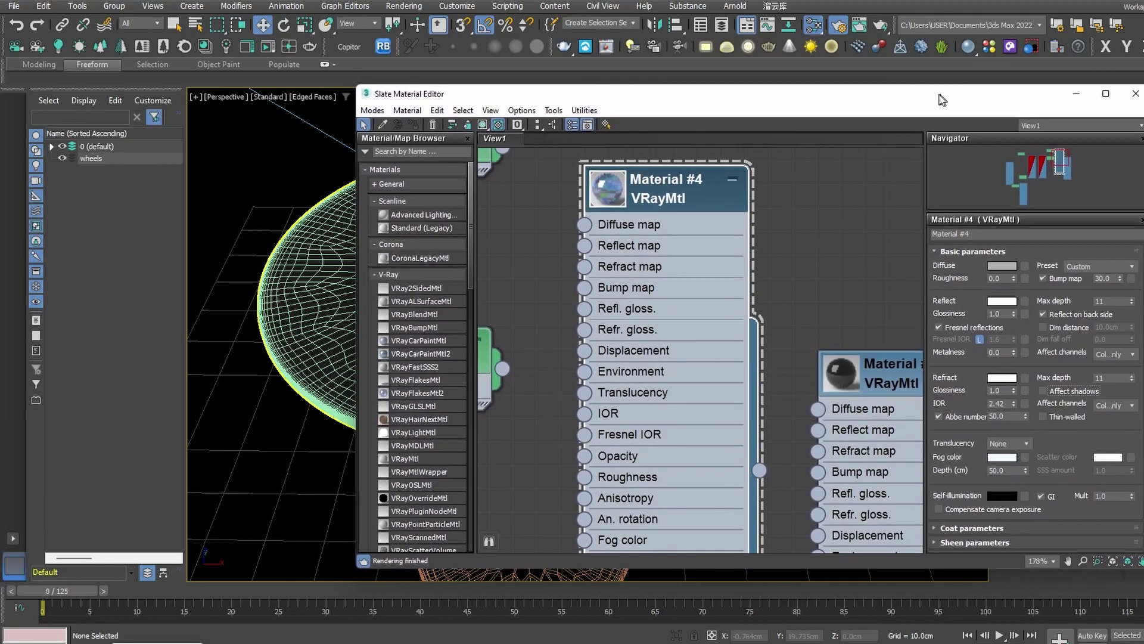
left_click(947, 417)
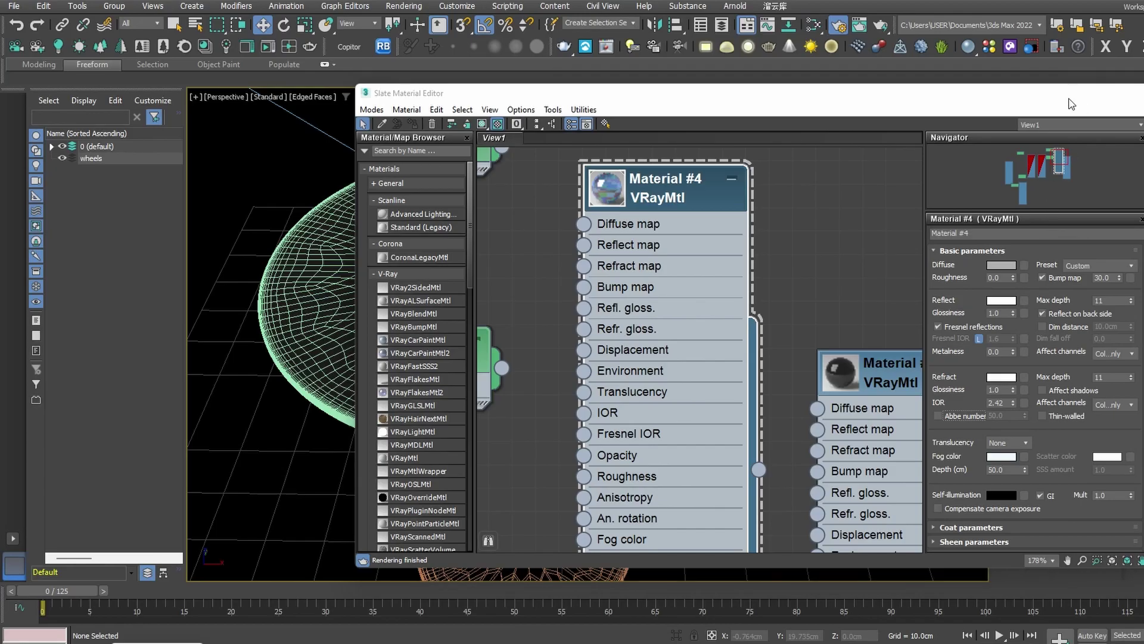
left_click(1075, 93)
Select the existing VRaySun light above the table and display its sun and sky parameters.
middle_click_drag(689, 197, 643, 235, "alt")
scroll(544, 184, "down", 8)
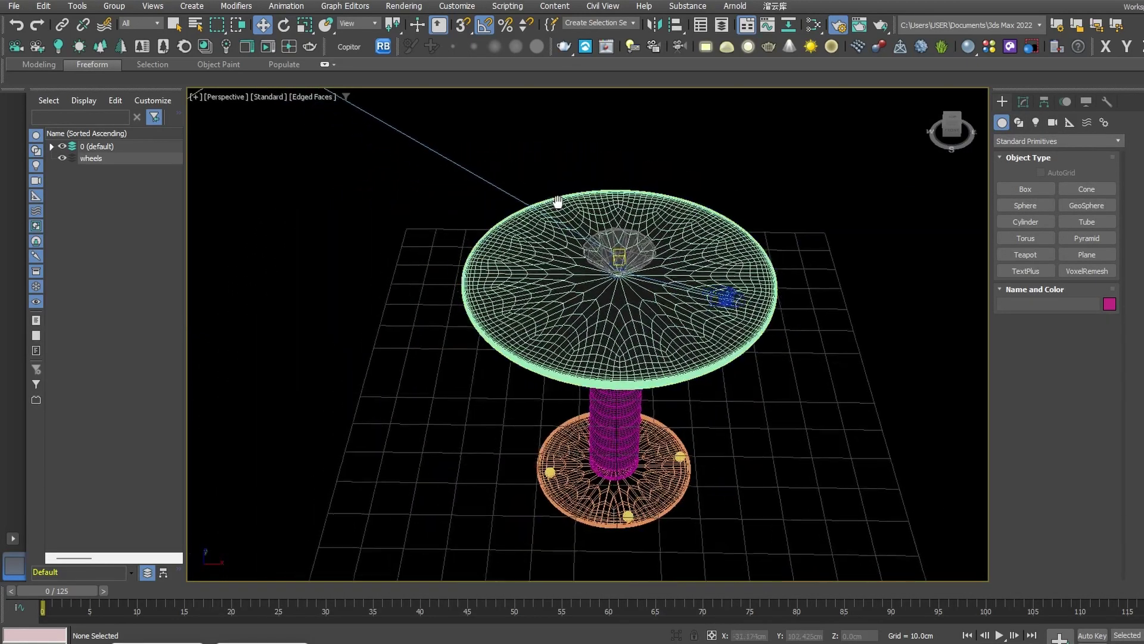
left_click(309, 128)
middle_click_drag(531, 233, 557, 268)
left_click(1023, 102)
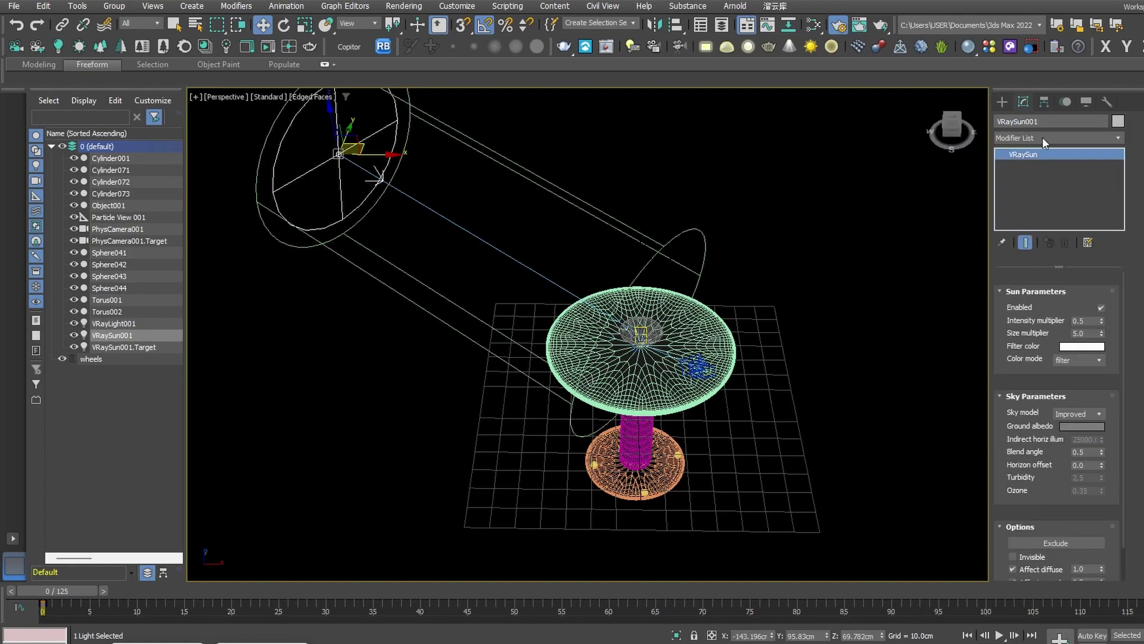
Display the V-Ray light types available for creation.
left_click(1002, 102)
left_click(1037, 123)
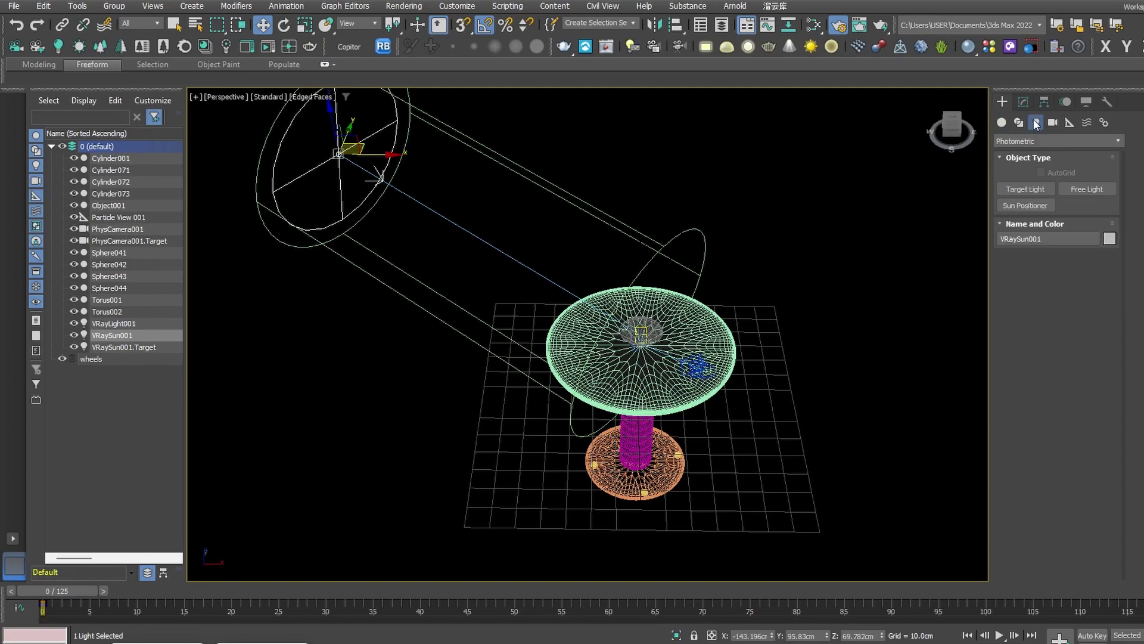
left_click(1031, 141)
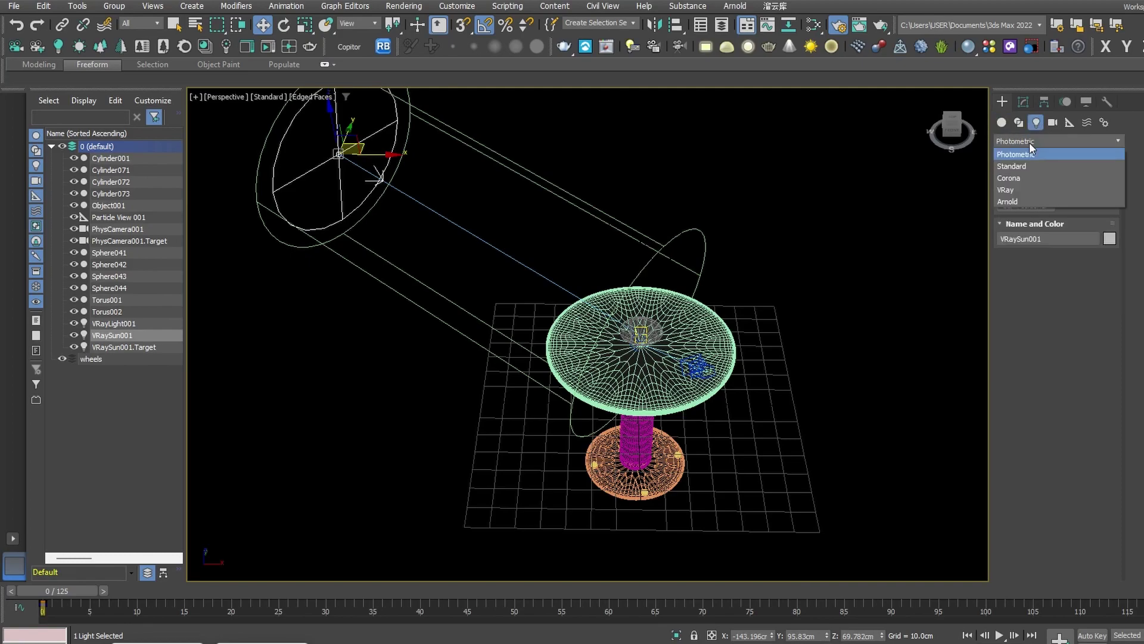
left_click(1028, 190)
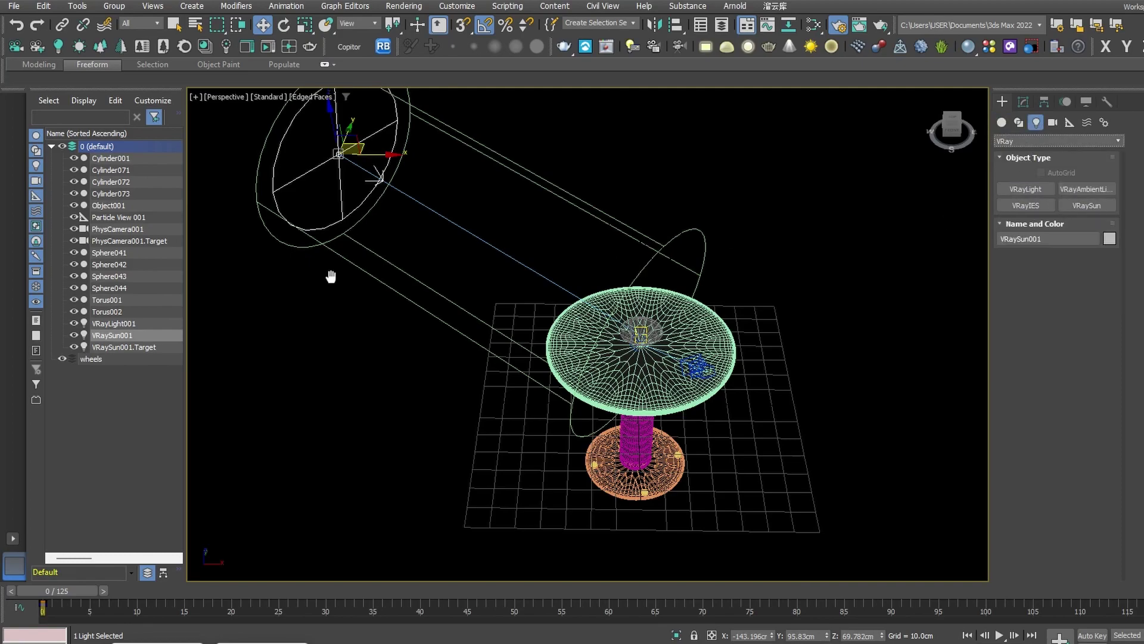
Delete the existing VRaySun light from the scene.
middle_click_drag(323, 278, 350, 211)
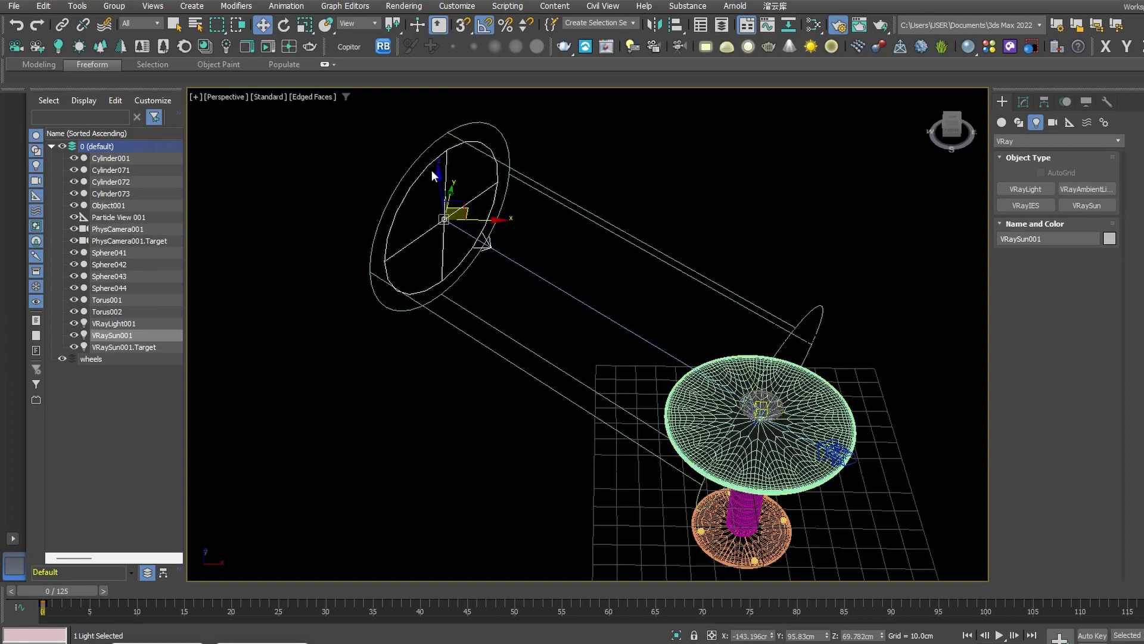
left_click_drag(458, 213, 614, 139)
key("Delete")
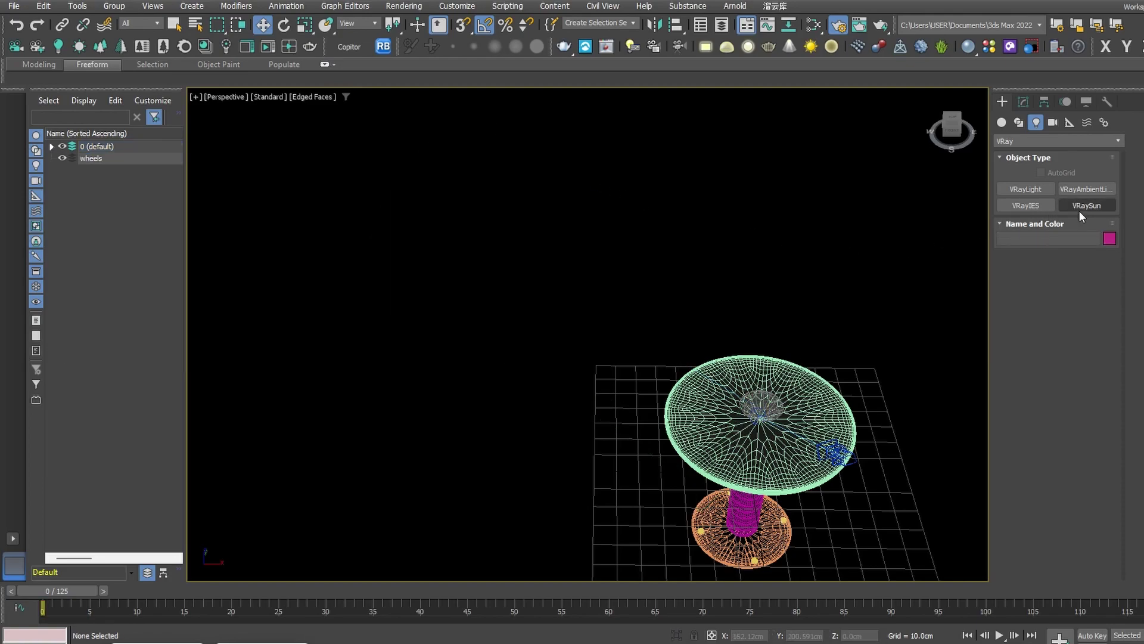
Clear the DefaultVRaySky map from the environment background and close the environment settings.
left_click(403, 6)
left_click(444, 174)
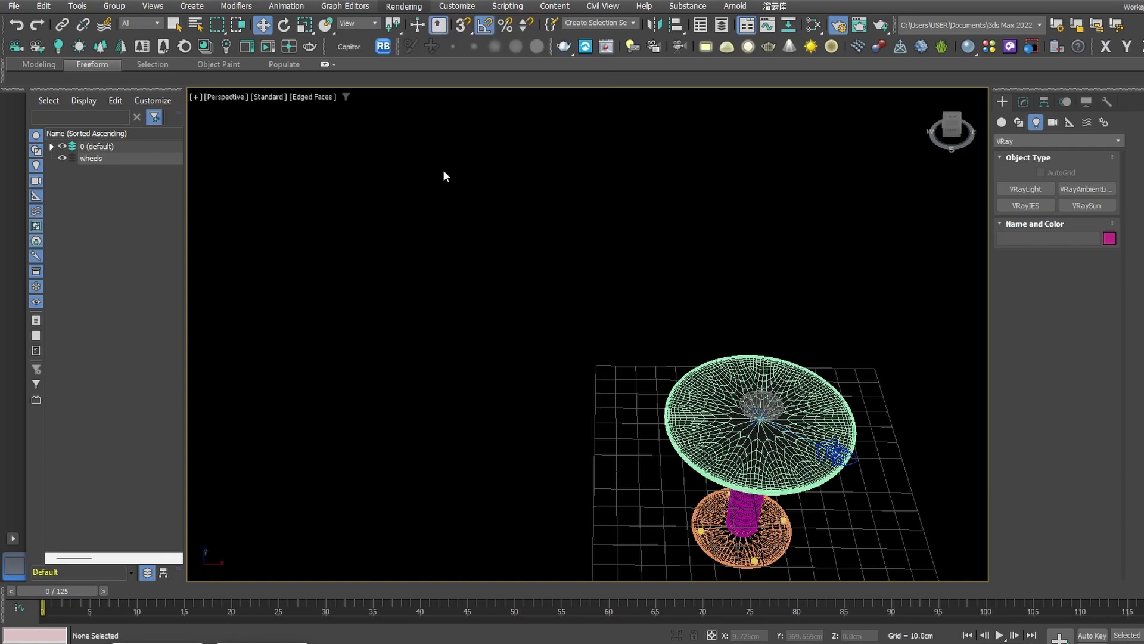
right_click(671, 165)
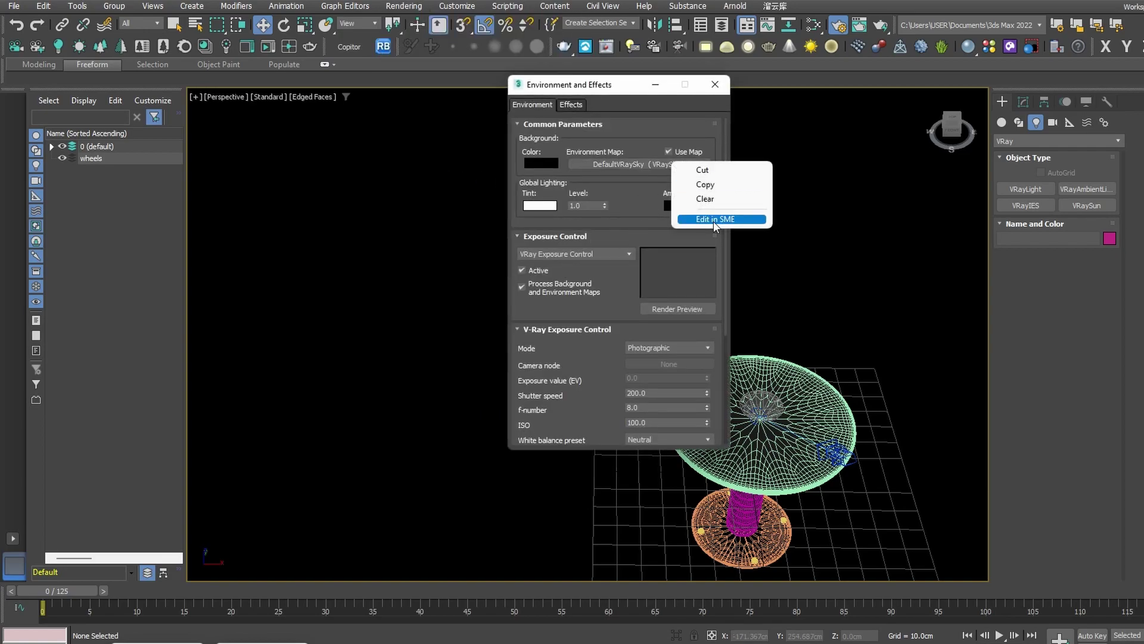
left_click(714, 200)
left_click(715, 86)
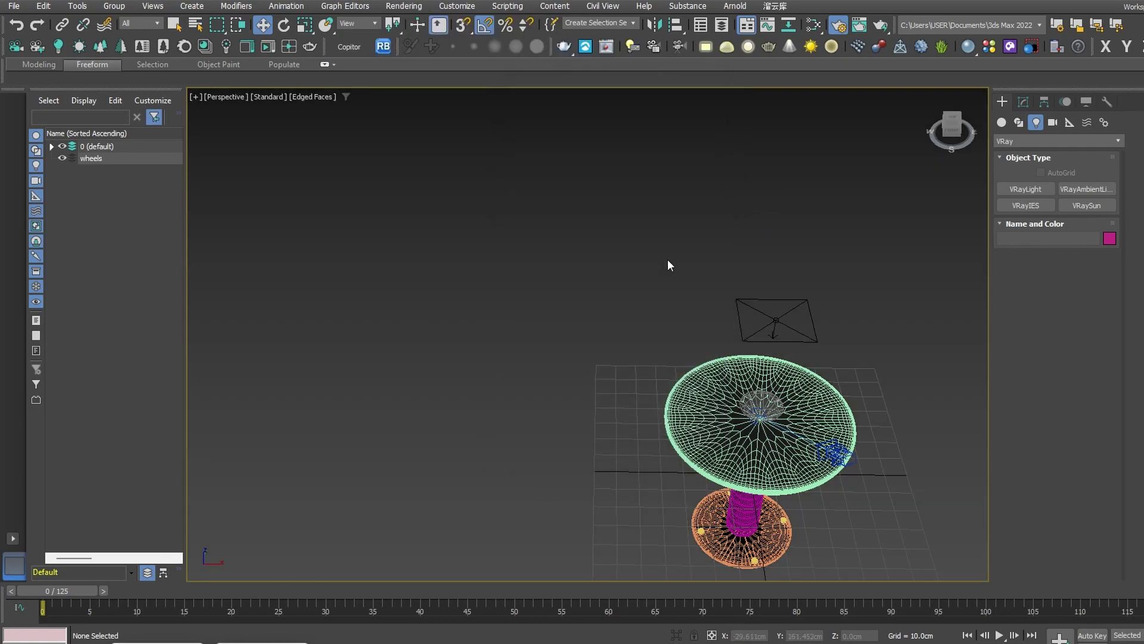
Delete the rectangular VRayLight above the tabletop.
left_click(772, 322)
key("Delete")
key("z")
Create a VRaySun in the Top view aimed at the table's centre, and accept adding a VRaySky environment map.
left_click(1100, 206)
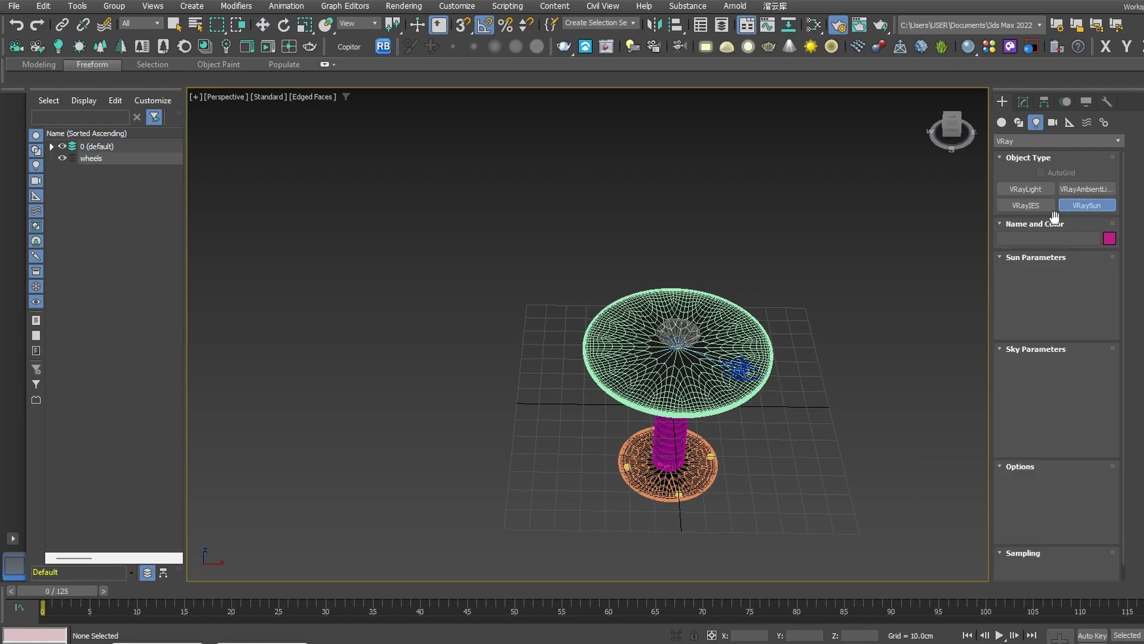
middle_click_drag(727, 334, 728, 305, "alt")
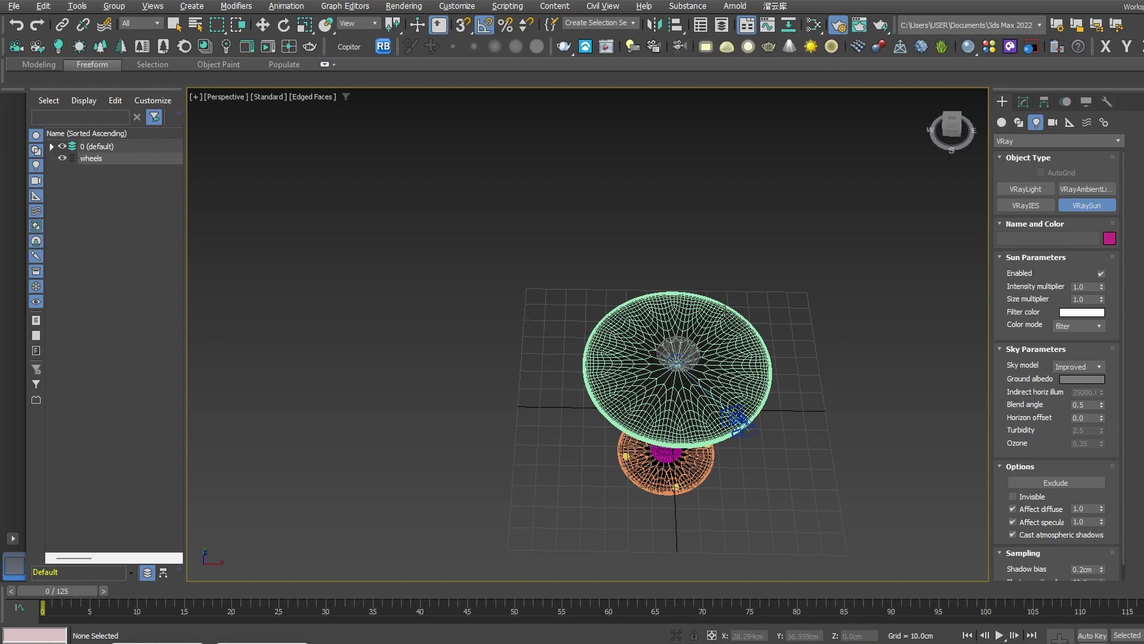
key("t")
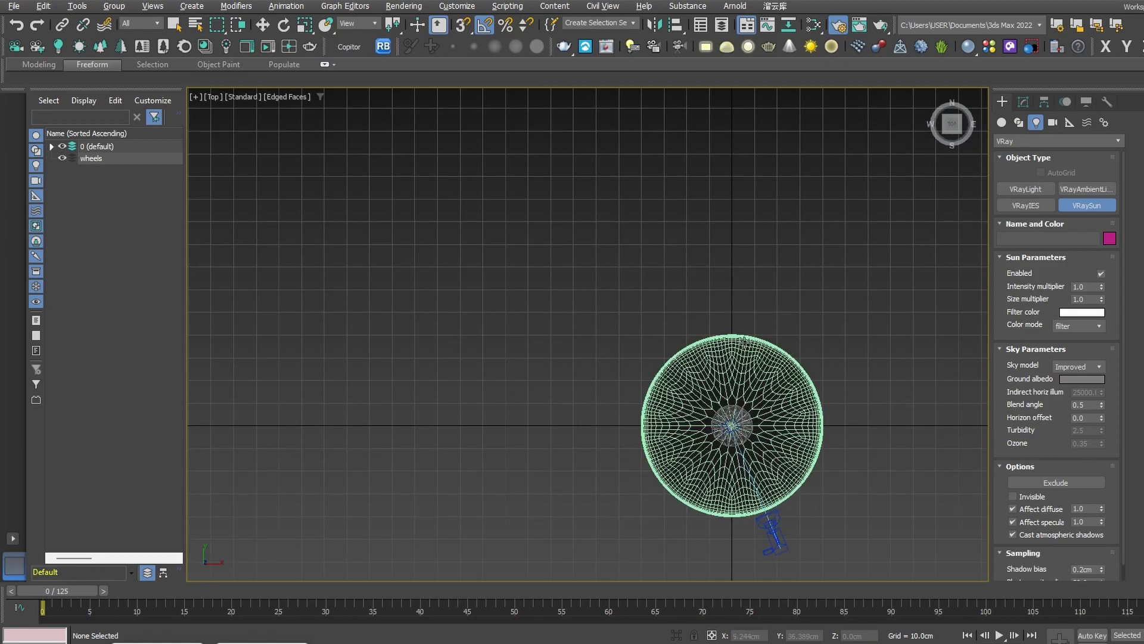
middle_click_drag(740, 302, 609, 215)
left_click(402, 149)
left_click_drag(403, 151, 624, 361)
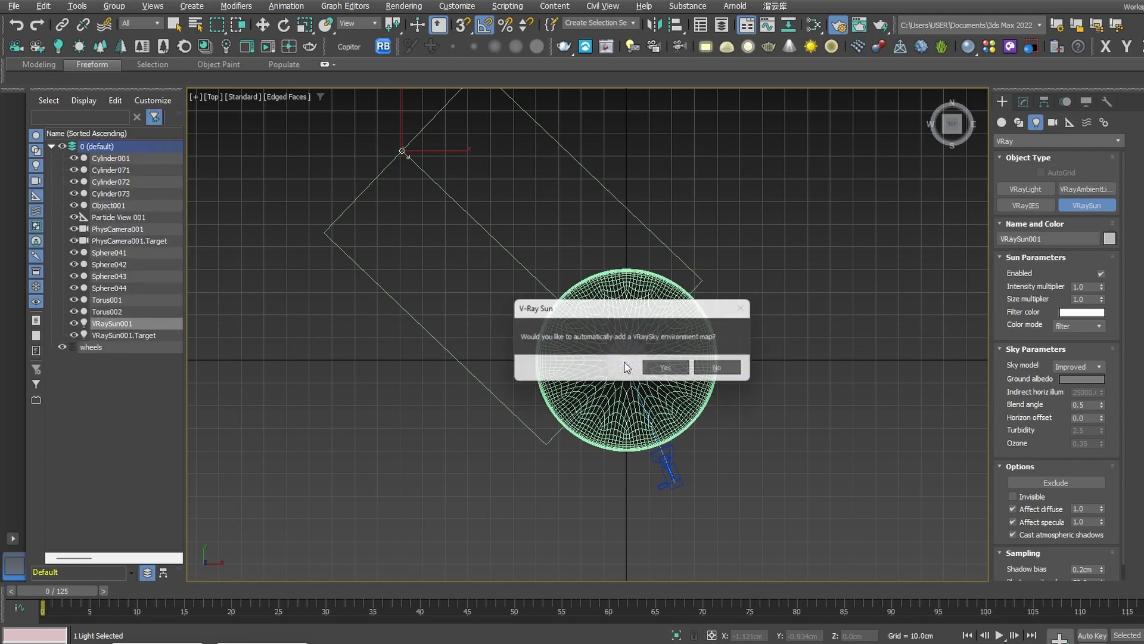
left_click_drag(626, 309, 657, 248)
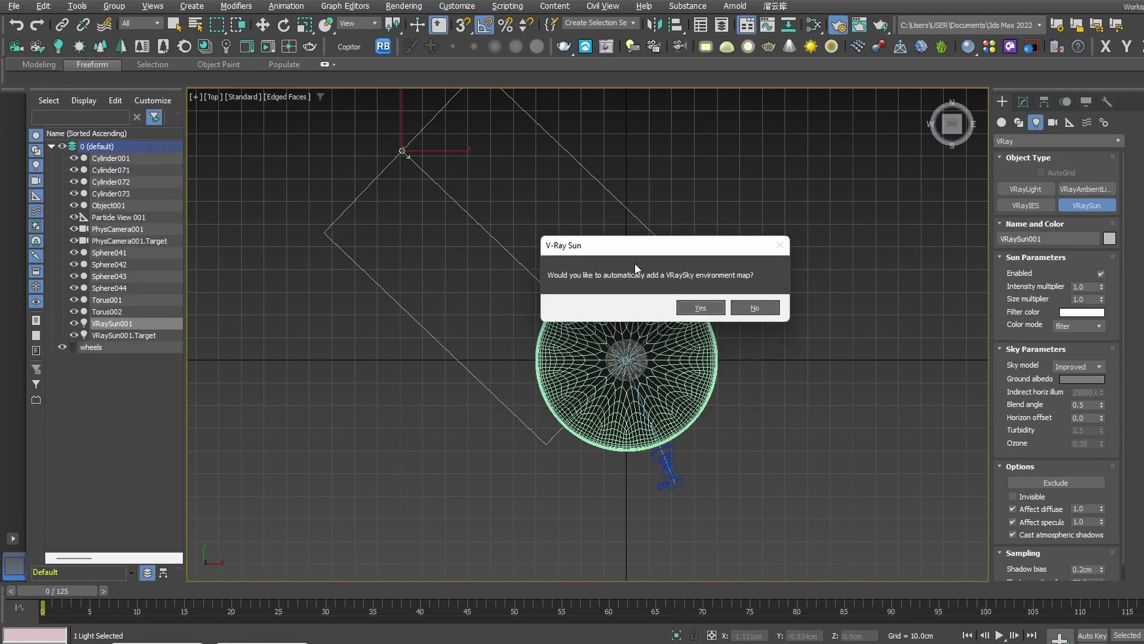
left_click(714, 305)
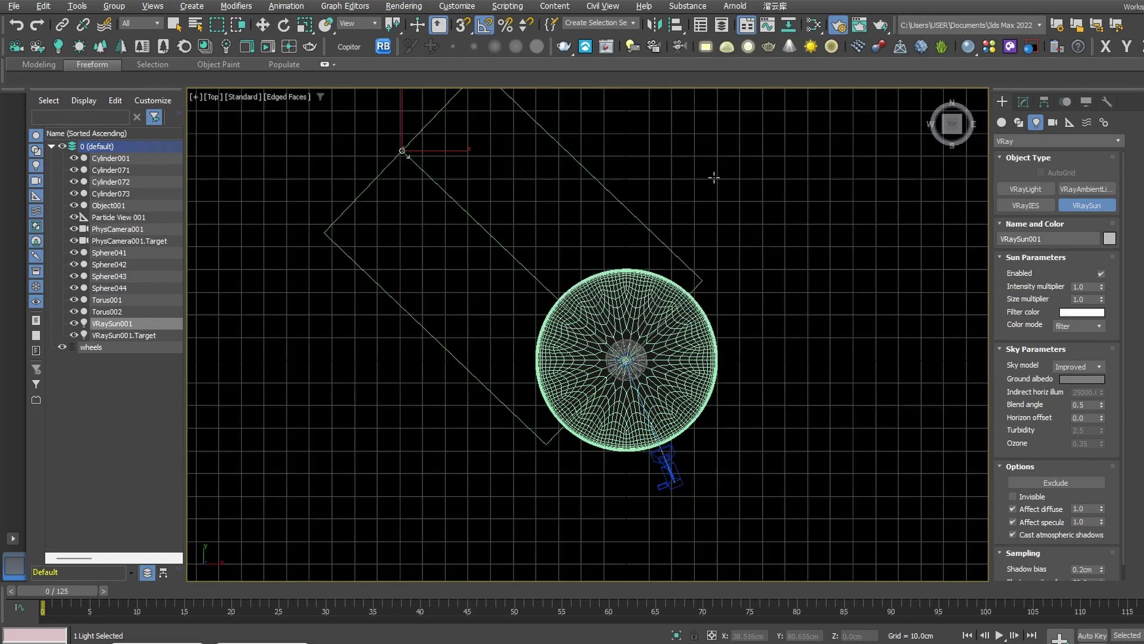
right_click(714, 177)
scroll(703, 273, "down", 2)
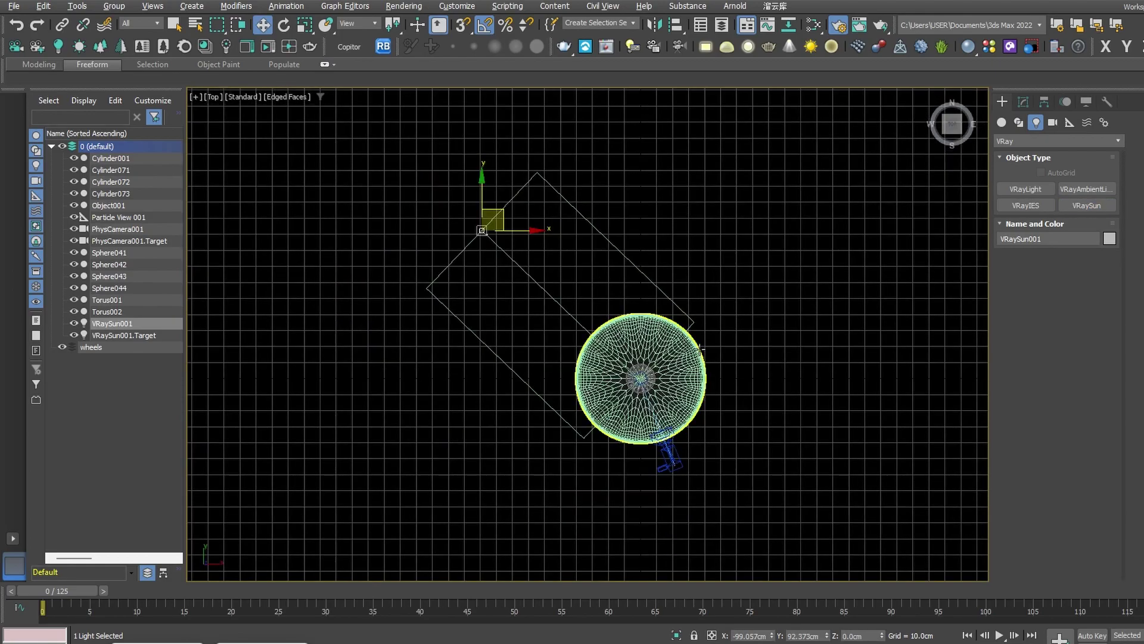
Raise the new VRaySun to about 100 cm and its target to about 38 cm, at the diamond on the tabletop.
key("p")
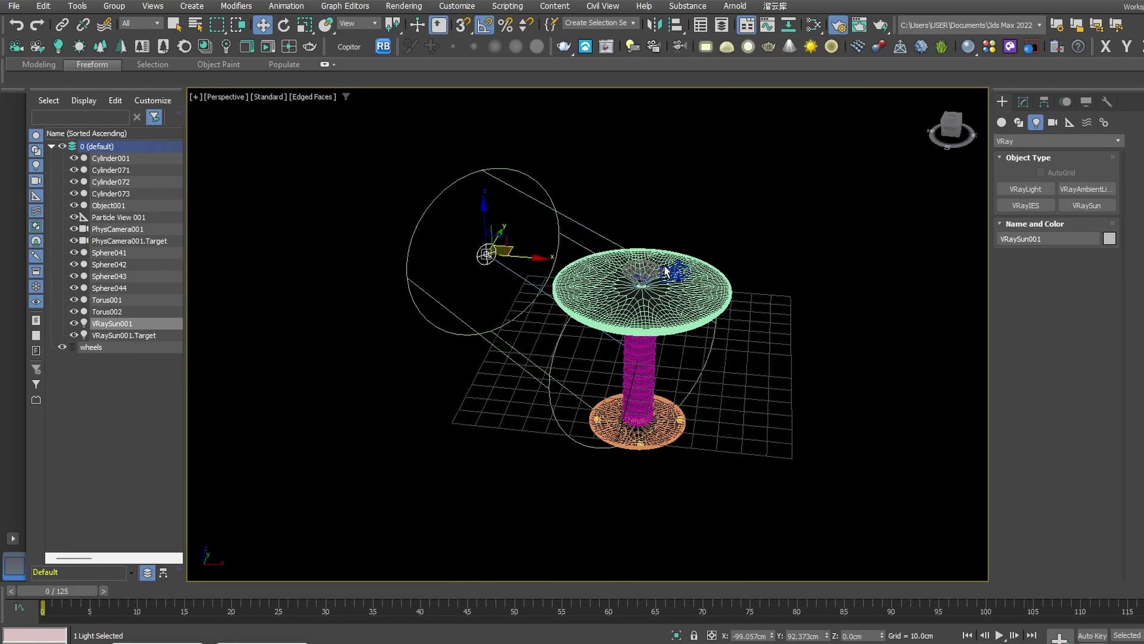
middle_click_drag(666, 270, 529, 239, "alt")
middle_click_drag(440, 237, 602, 298, "alt")
key("F3")
scroll(690, 327, "up", 3)
scroll(690, 327, "up", 5)
left_click(614, 310)
left_click(614, 310)
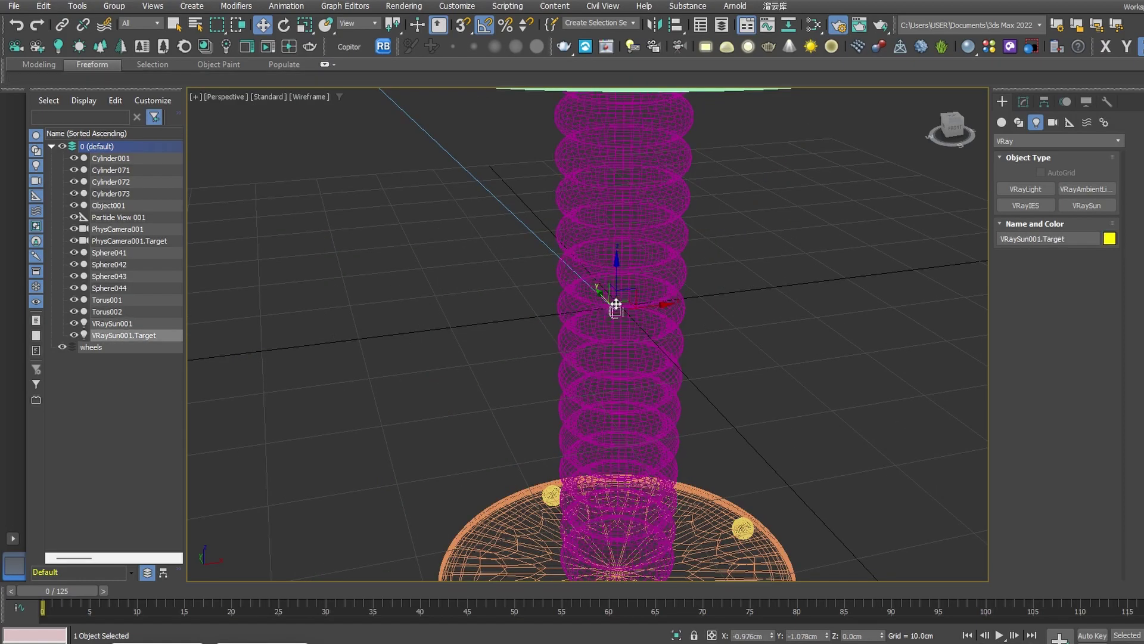
scroll(614, 307, "down", 6)
left_click_drag(616, 276, 624, 120)
key("F3")
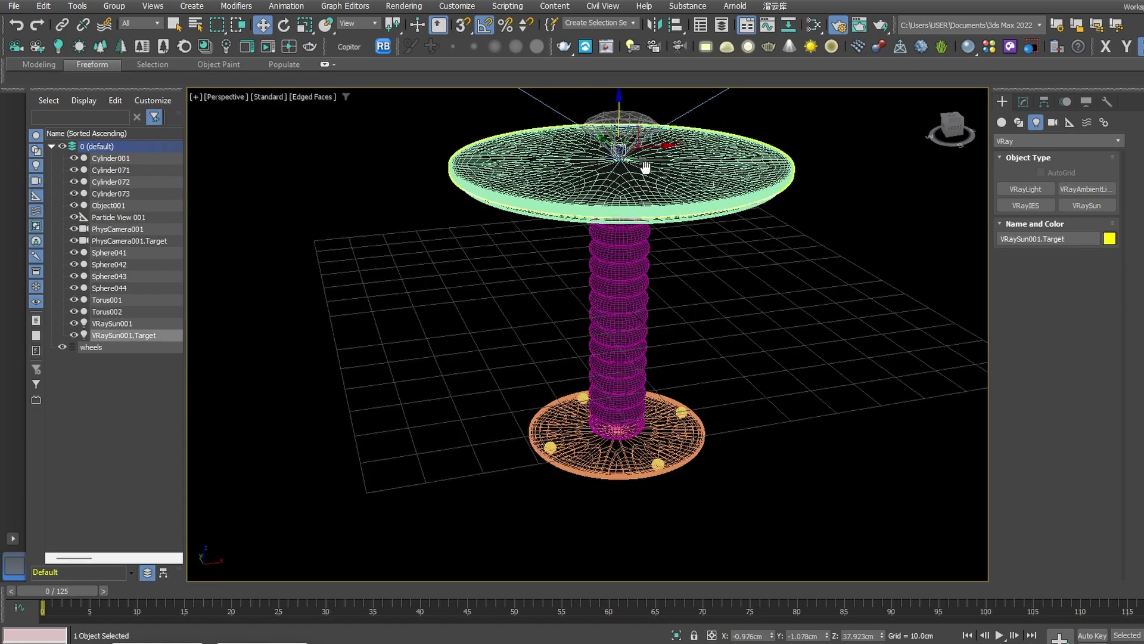
Reselect the VRaySun light itself instead of its target.
scroll(650, 256, "down", 8)
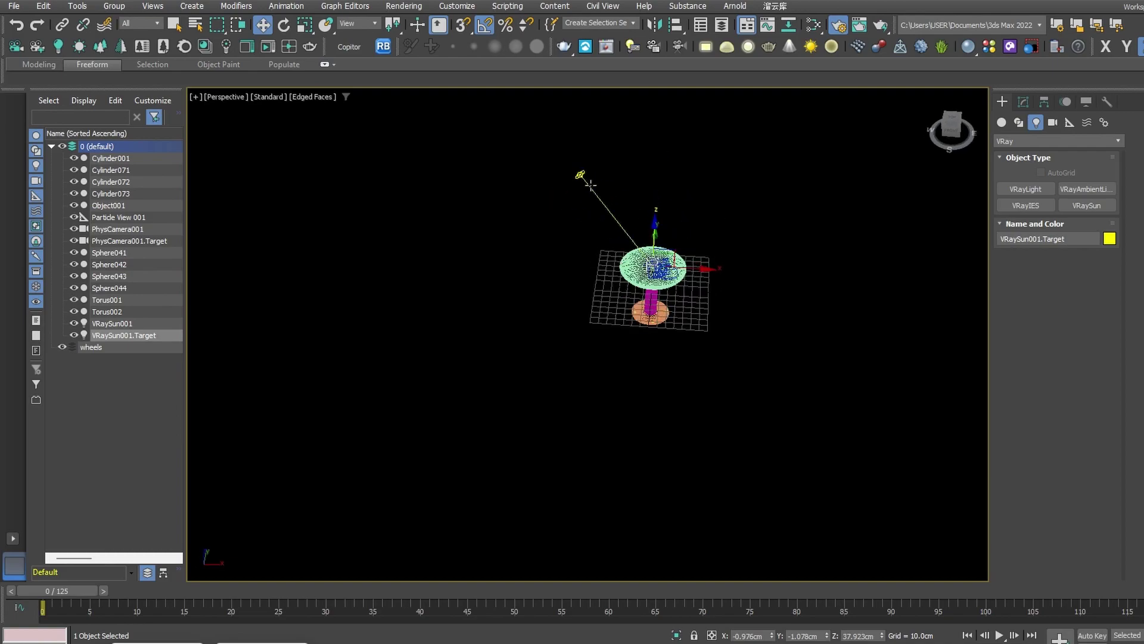
scroll(569, 167, "up", 5)
left_click(566, 158)
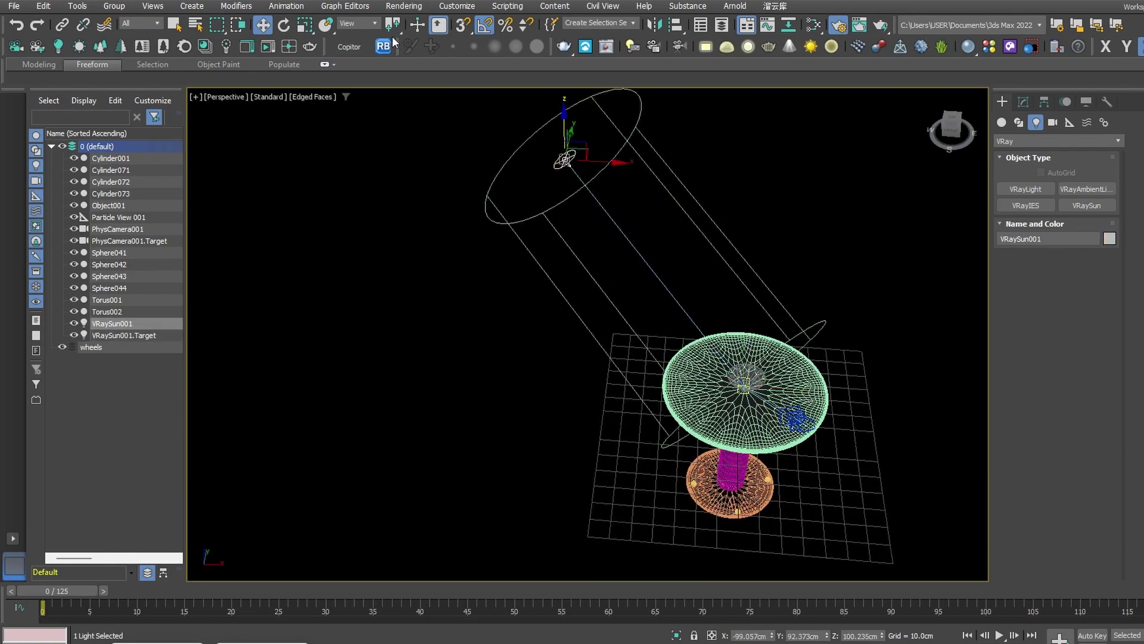
Check the environment's VRaySky map and exposure settings with VRay Exposure Control chosen, and minimize the dialog.
left_click(403, 6)
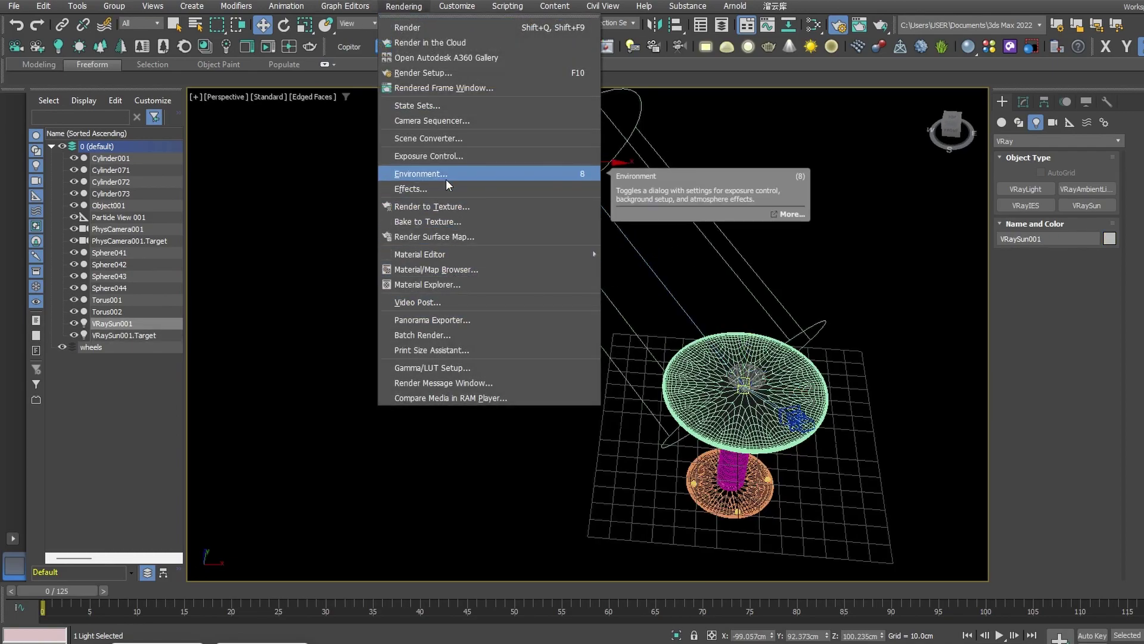
left_click(446, 178)
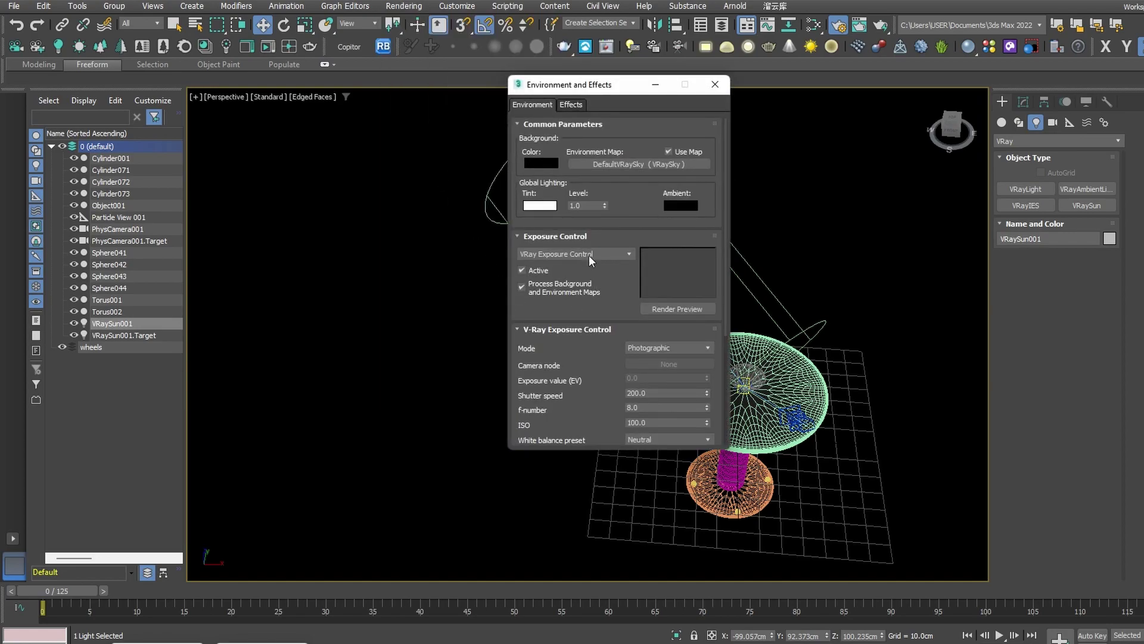
left_click(585, 255)
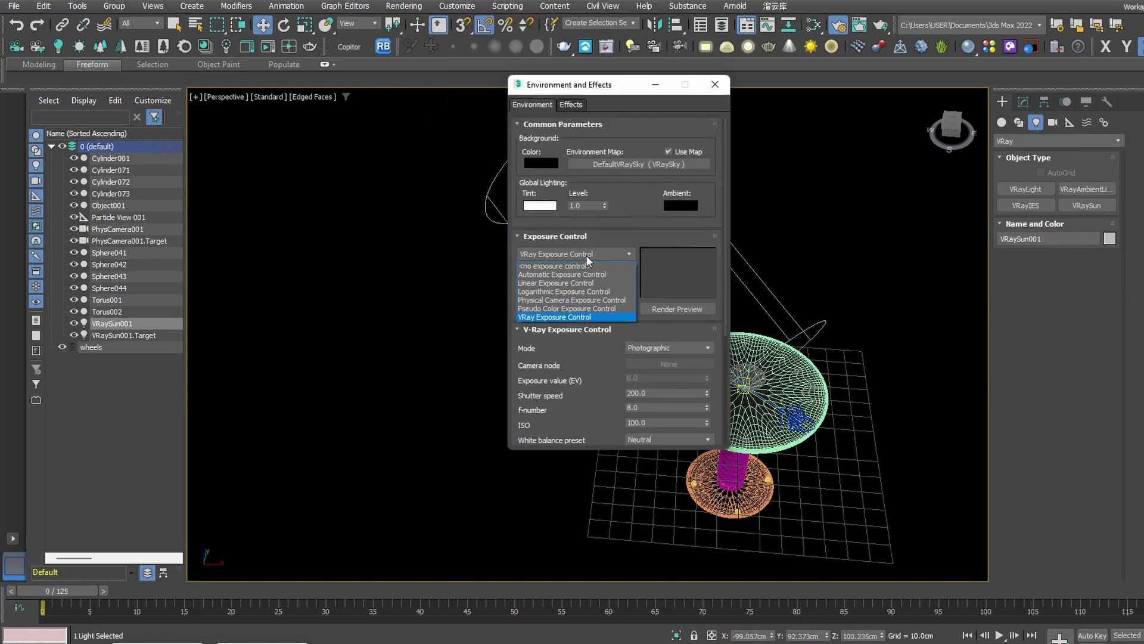
left_click(581, 317)
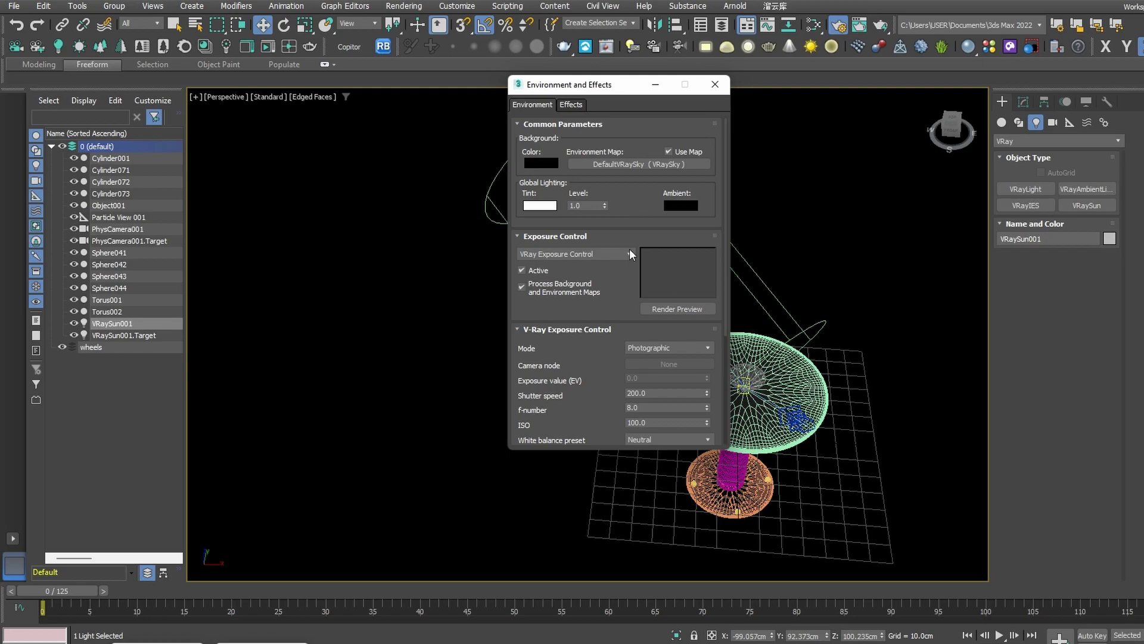
scroll(630, 227, "down", 3)
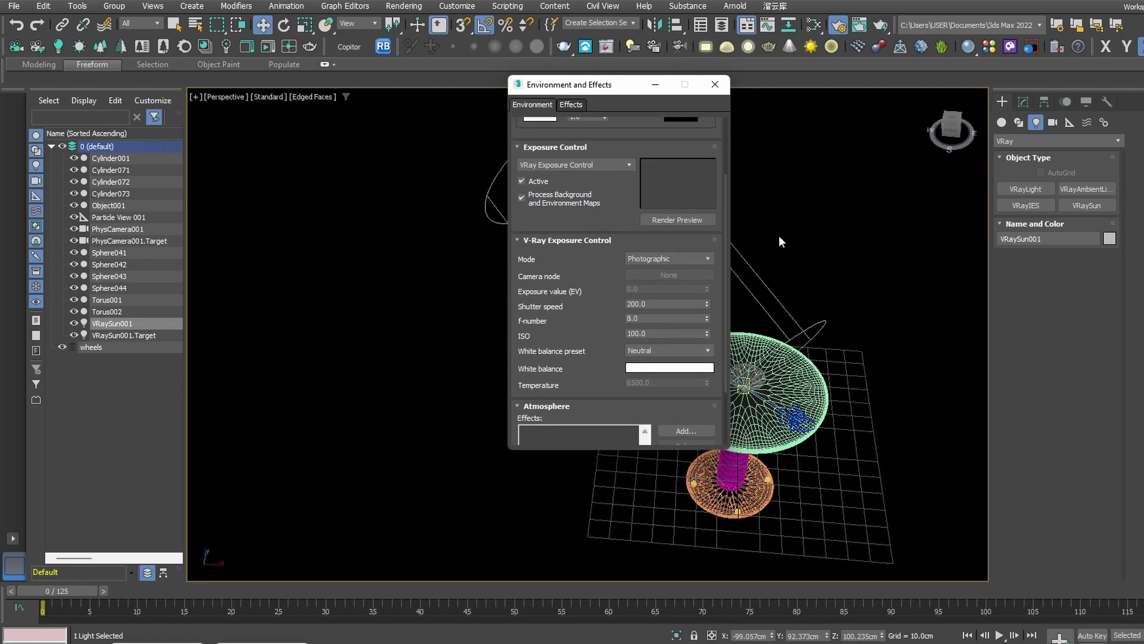
left_click(658, 84)
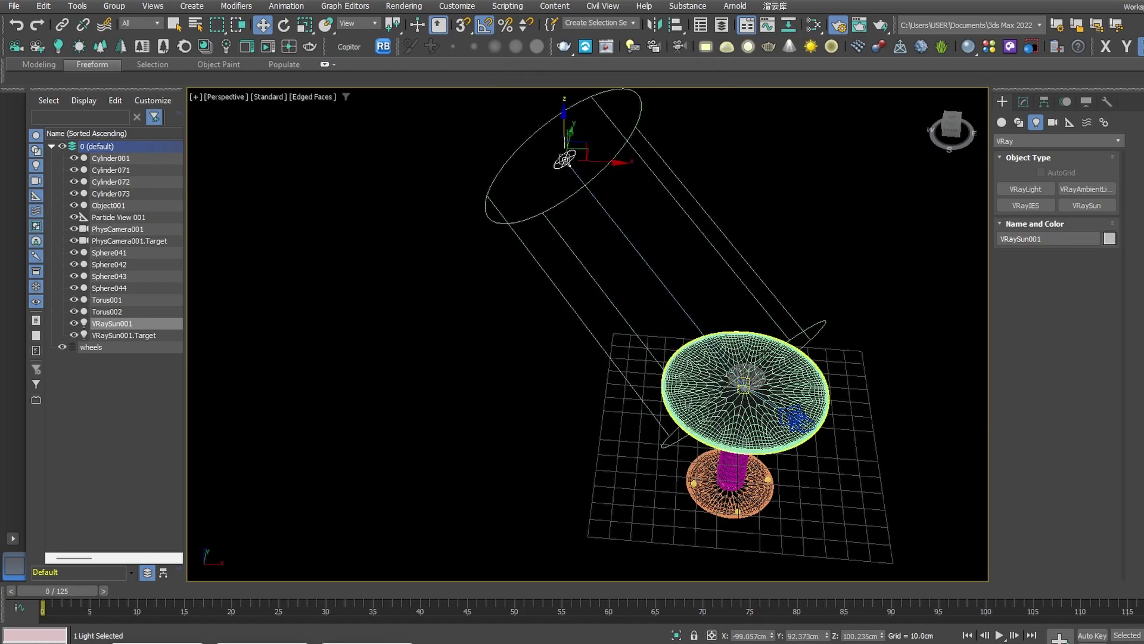
Display the new VRaySun's sun, sky and options parameters.
scroll(757, 248, "up", 5)
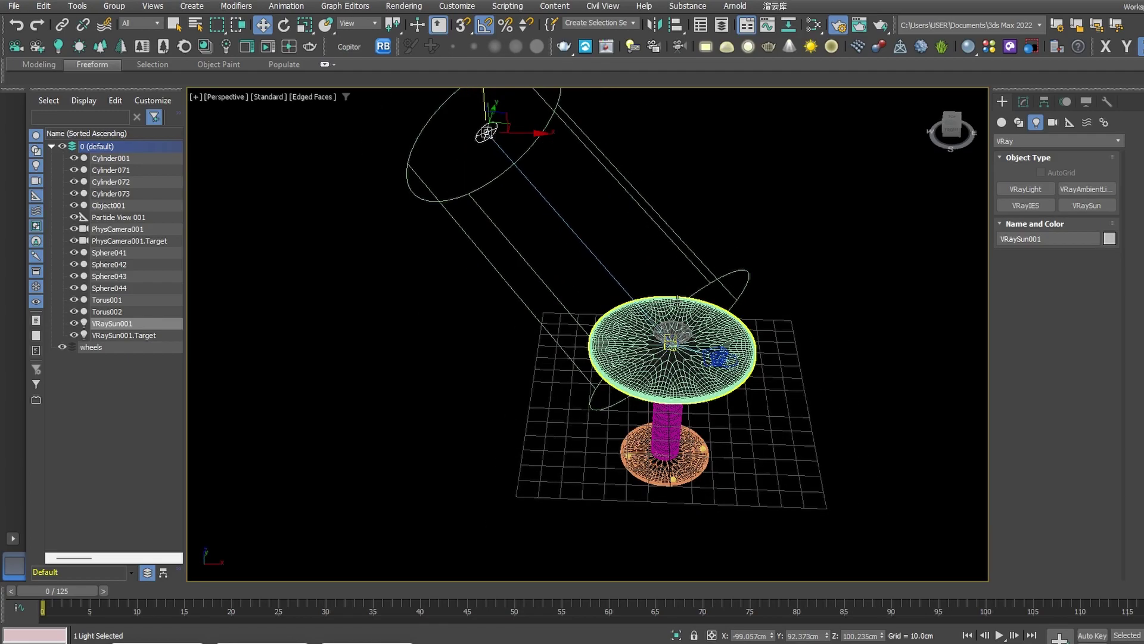
middle_click_drag(467, 117, 374, 119)
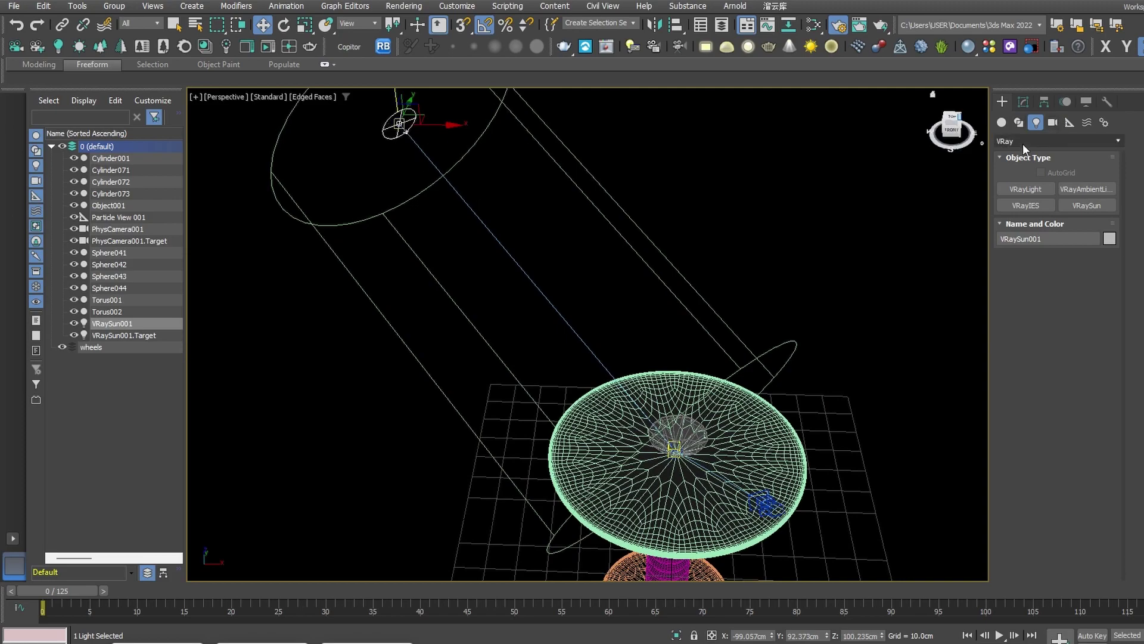
left_click(1023, 102)
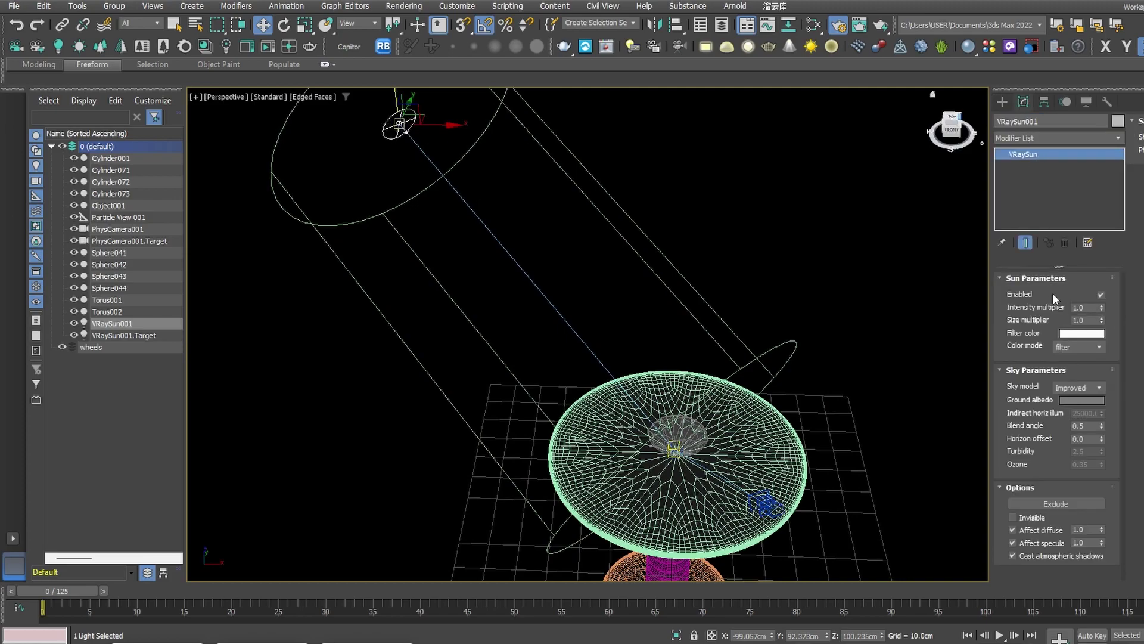
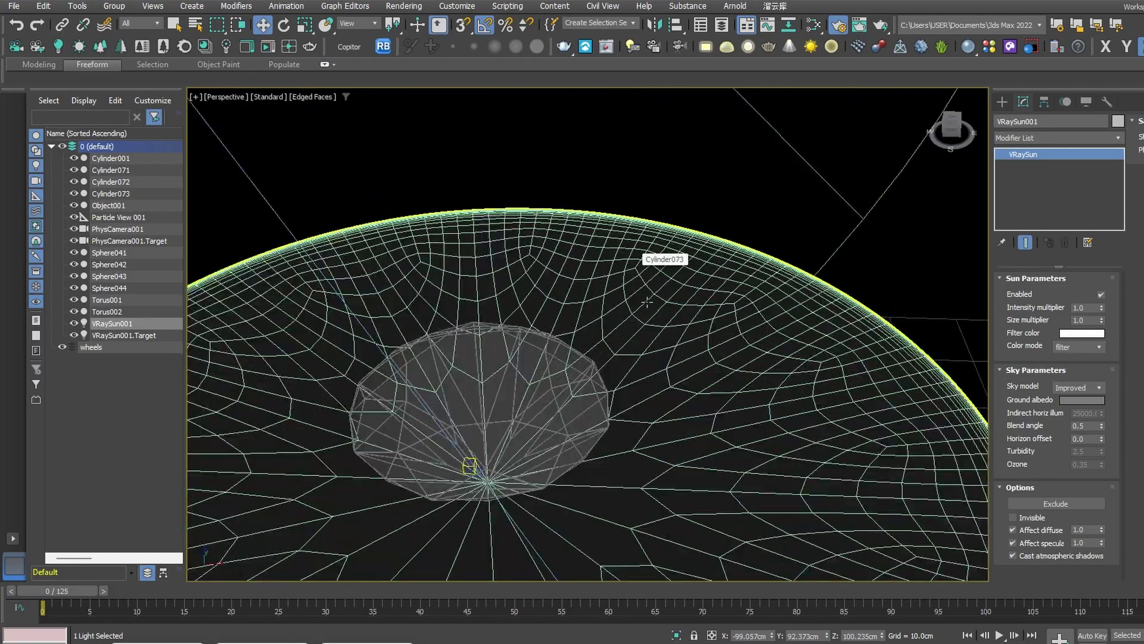
Frame the diamond and tabletop in the Perspective view and start a render.
scroll(672, 299, "down", 4)
scroll(686, 288, "up", 3)
middle_click_drag(686, 287, 690, 255)
left_click(885, 45)
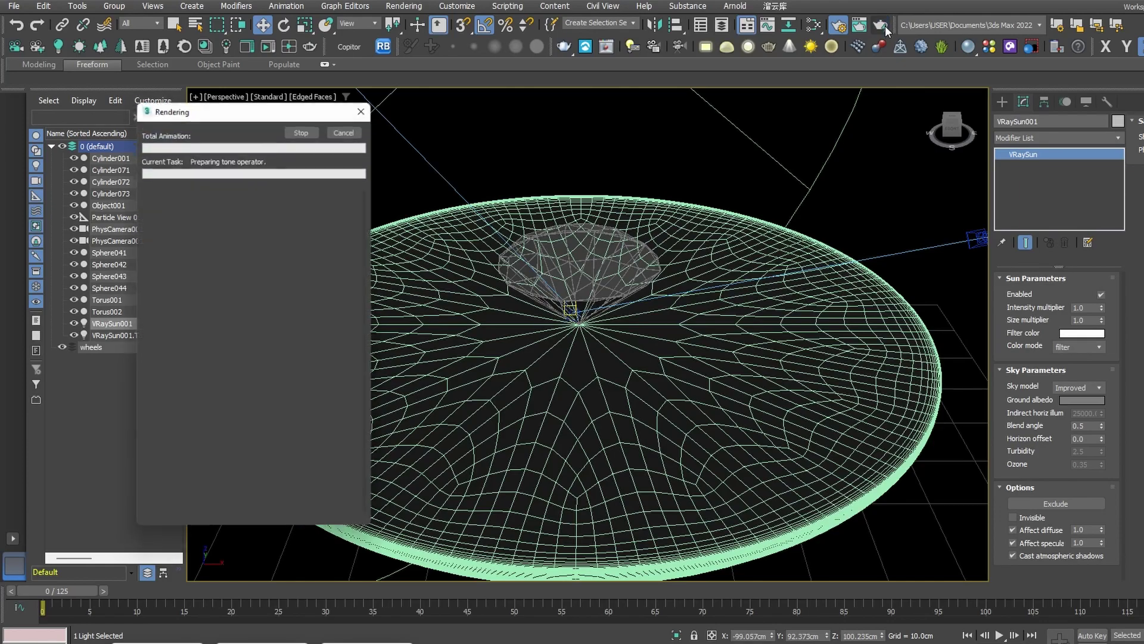
Close the V-Ray messages window, rearrange the render windows, and examine the diamond and its caustics in the frame buffer.
scroll(780, 344, "down", 1)
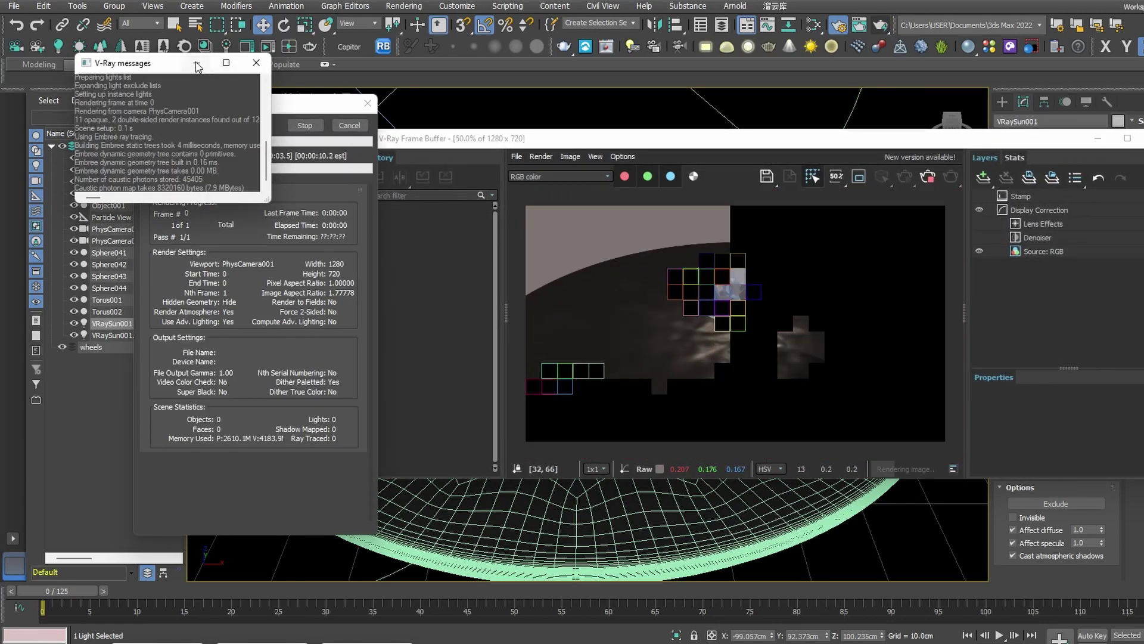
left_click(256, 63)
left_click(618, 183)
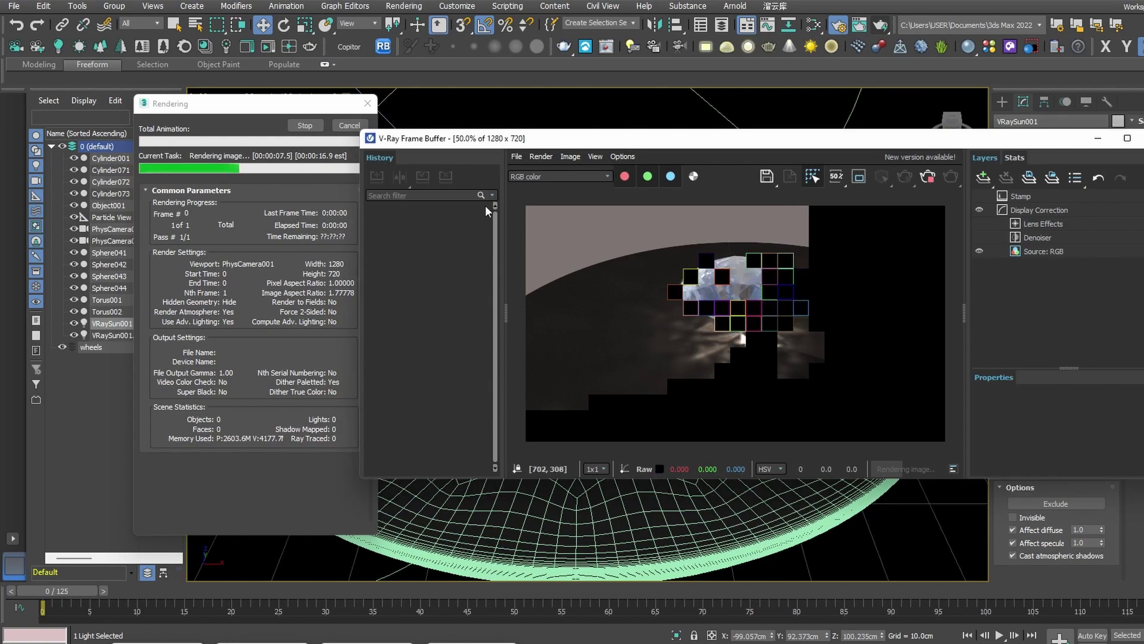
left_click_drag(280, 104, 268, 104)
left_click_drag(577, 133, 544, 105)
scroll(729, 269, "up", 2)
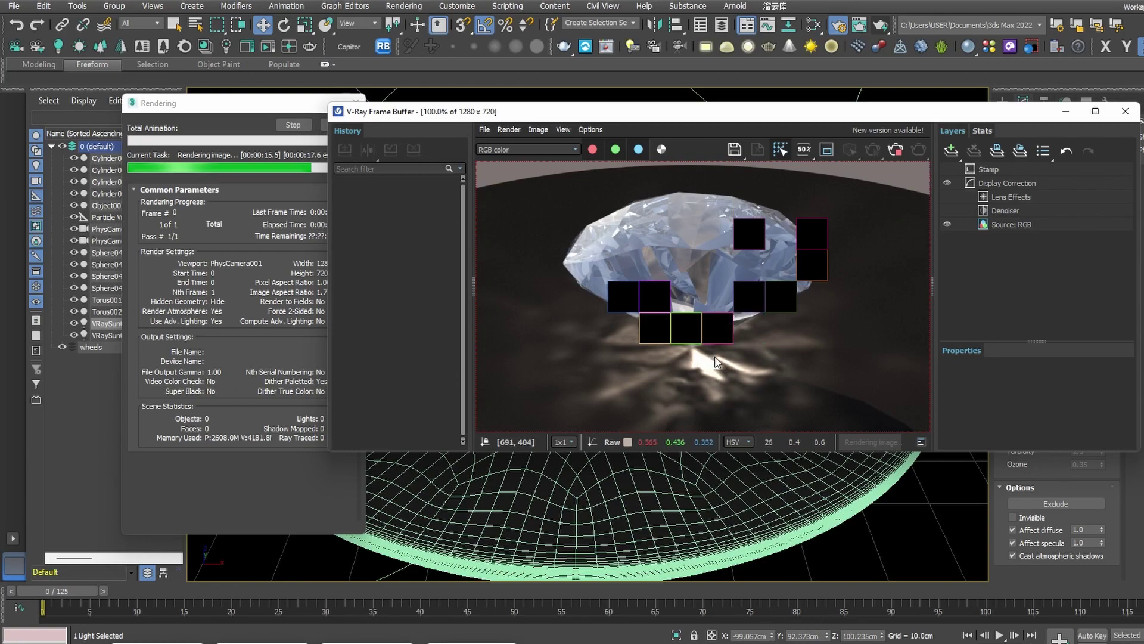
scroll(703, 338, "down", 2)
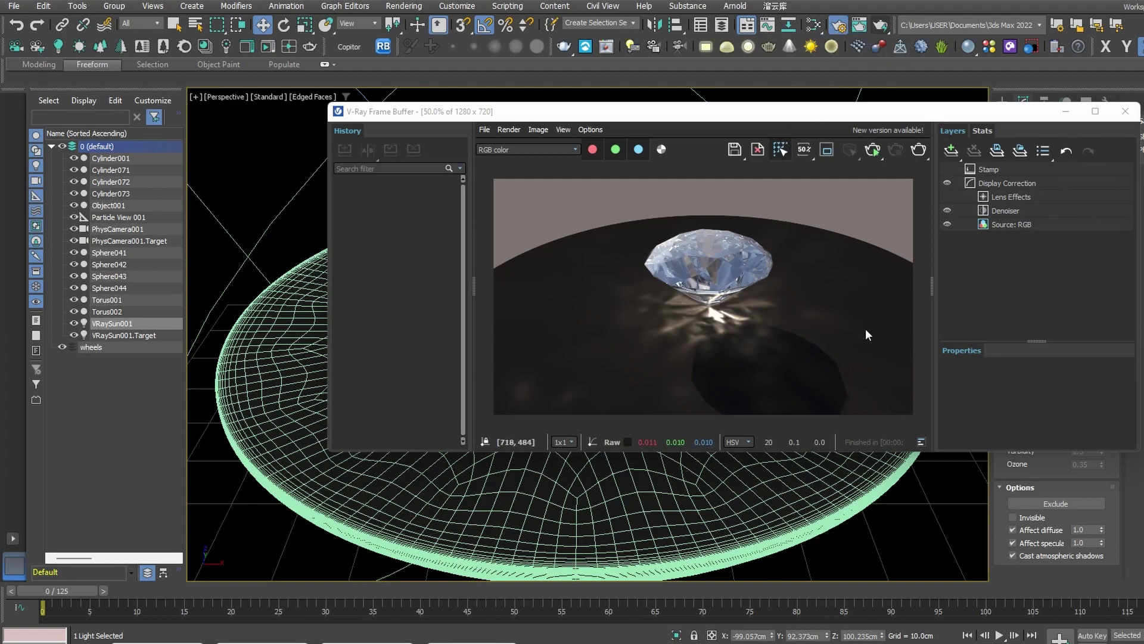
left_click_drag(933, 118, 745, 115)
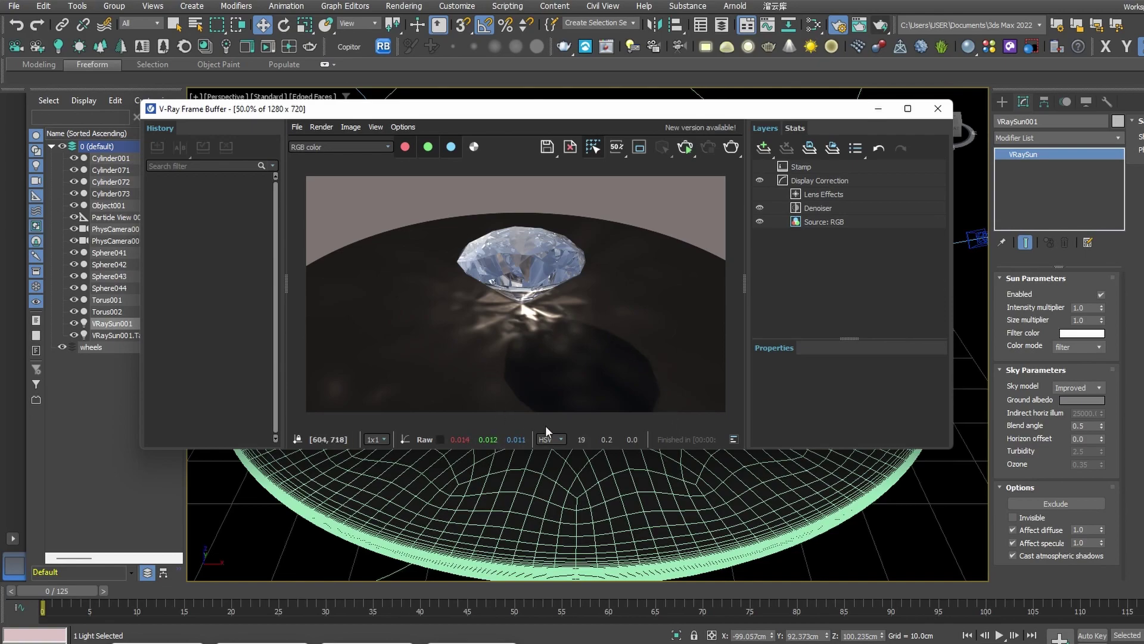
Set the VRaySun's size multiplier to 4.0, run a test render, and stop it partway.
left_click(1104, 322)
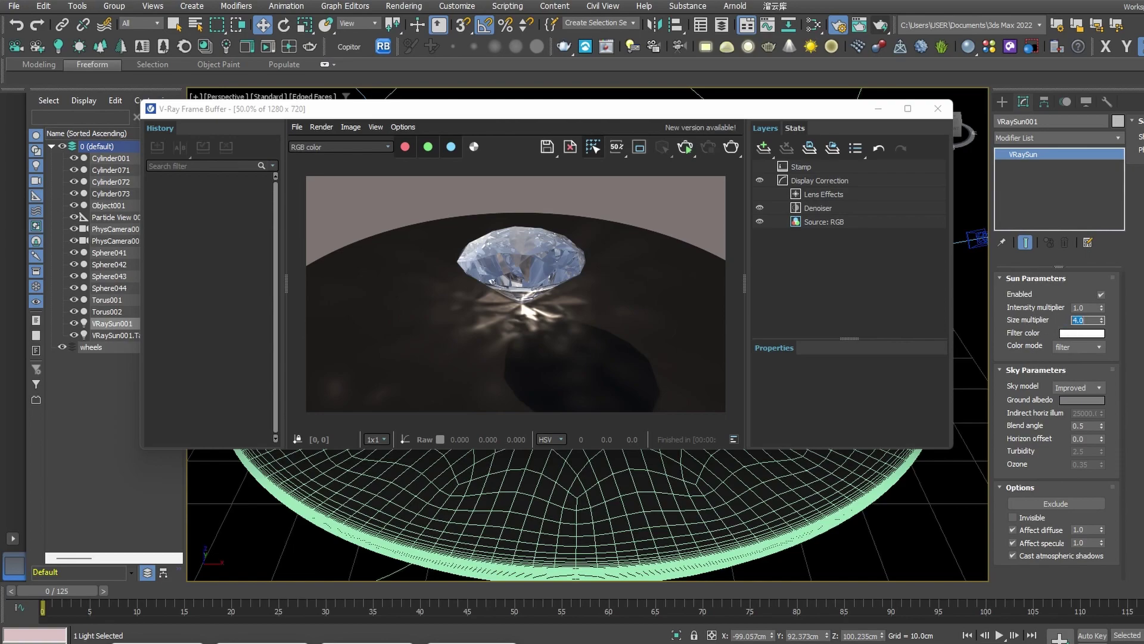
left_click(732, 149)
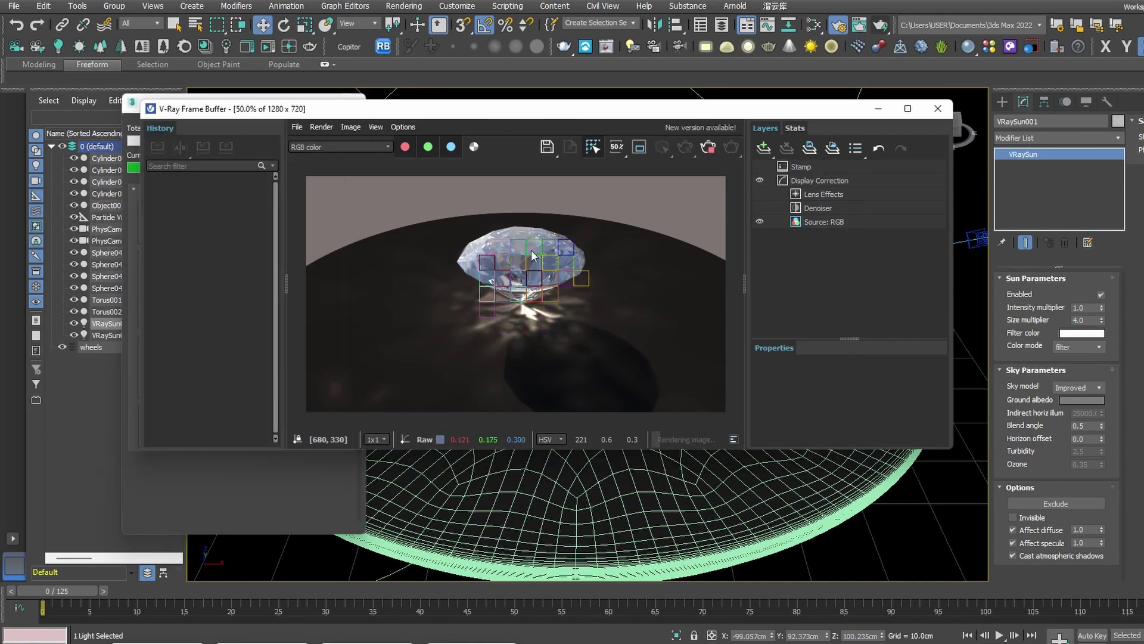
left_click(591, 148)
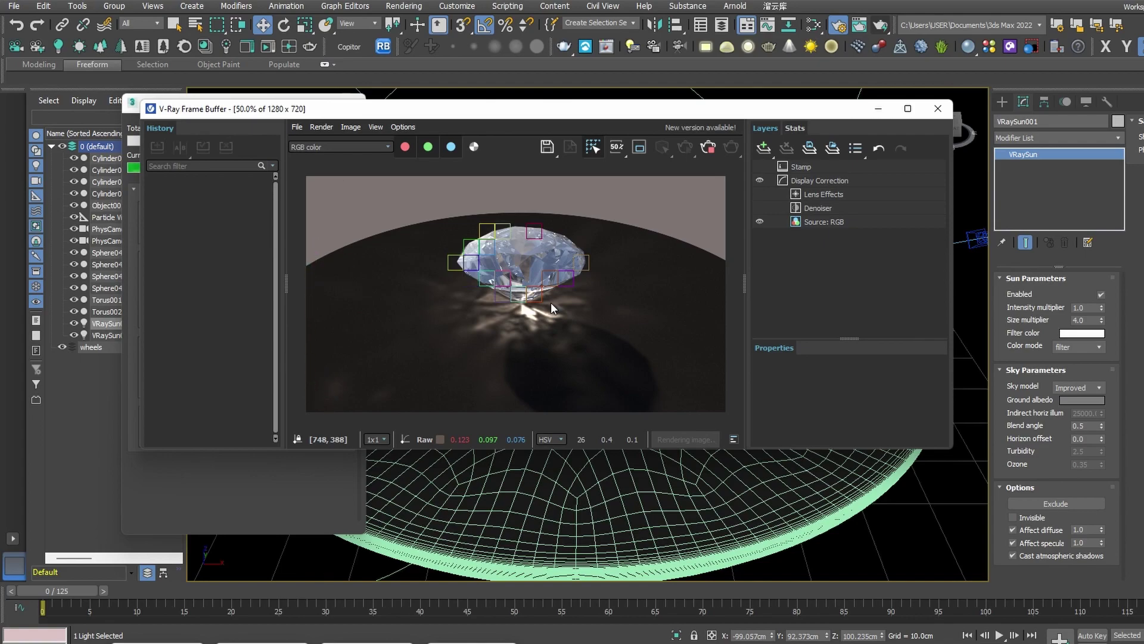
key("Escape")
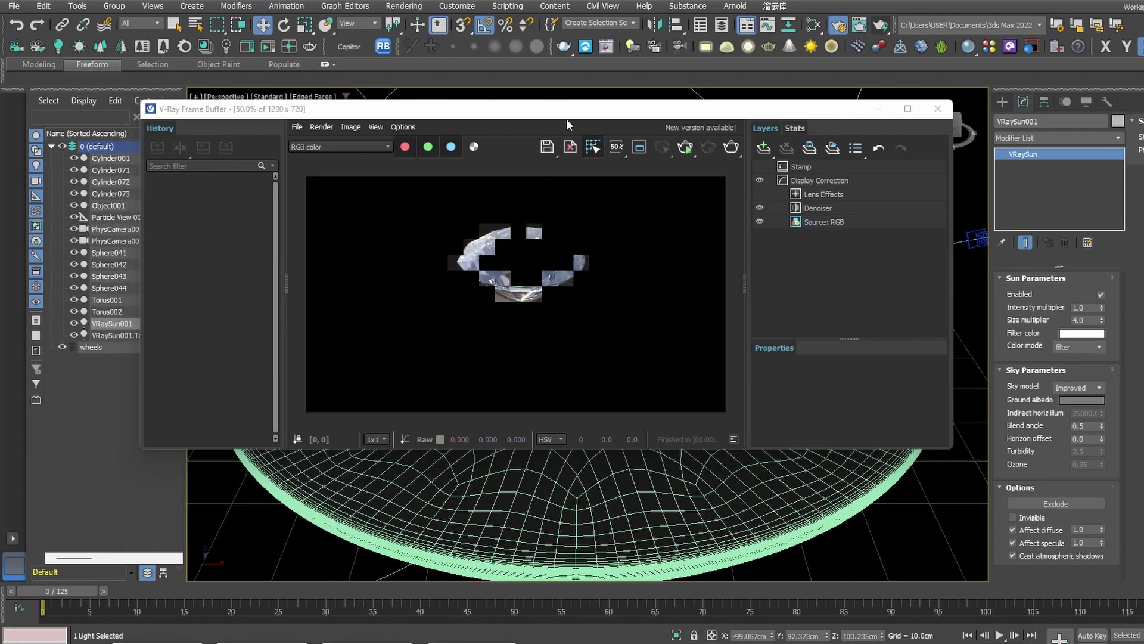
left_click_drag(566, 113, 594, 125)
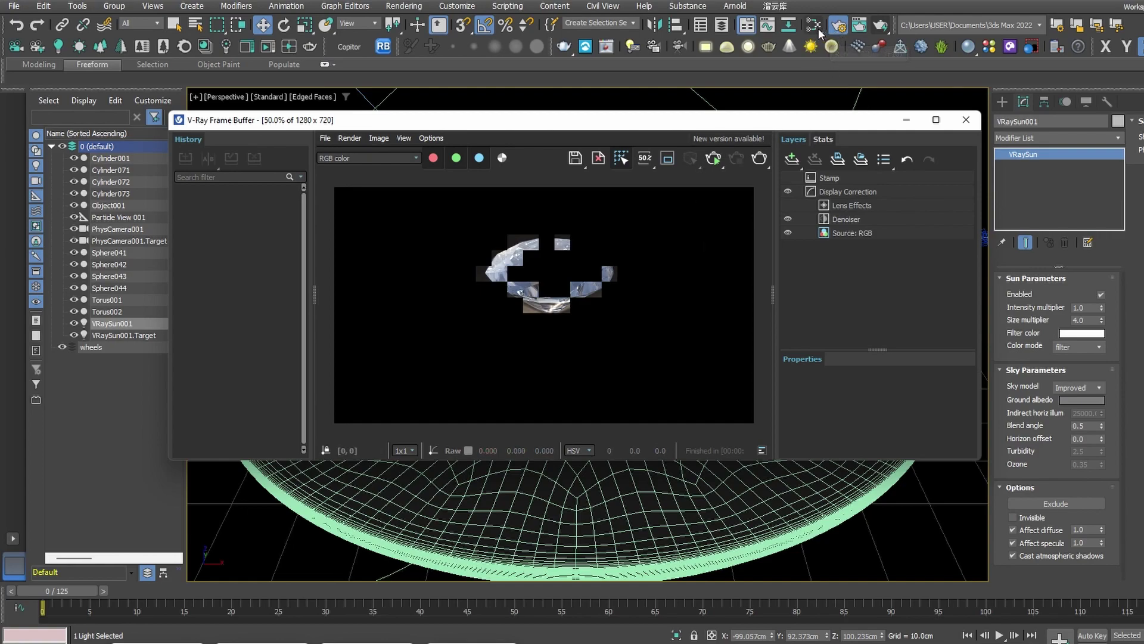
In the GI caustics settings of the render setup, set max photons to 40 and reset the multiplier to 1.0.
left_click(838, 27)
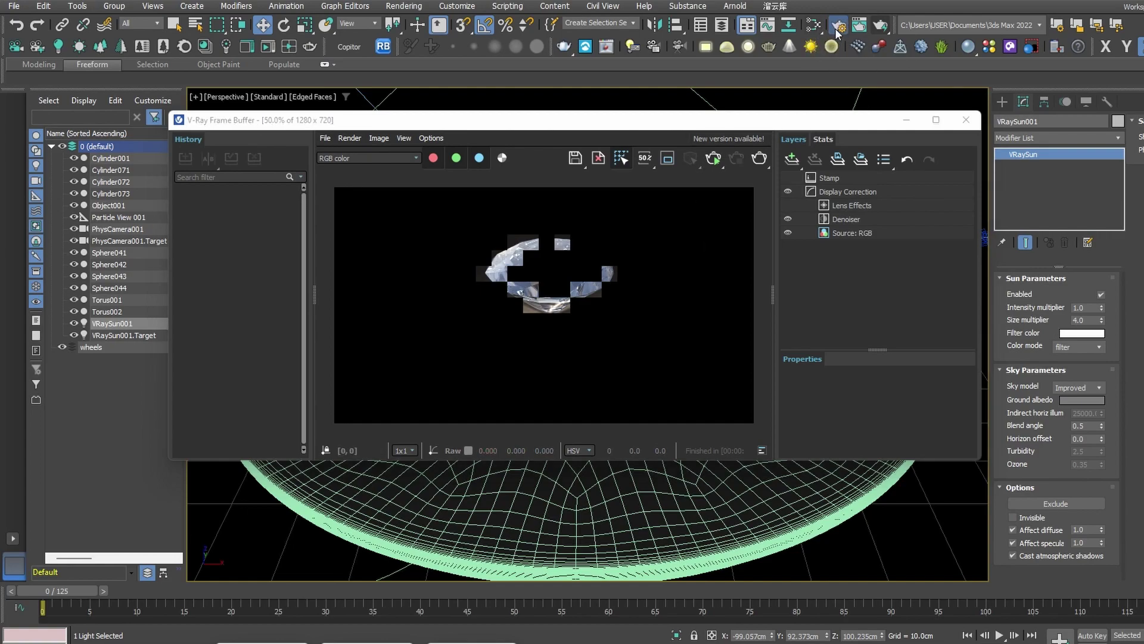
left_click(758, 202)
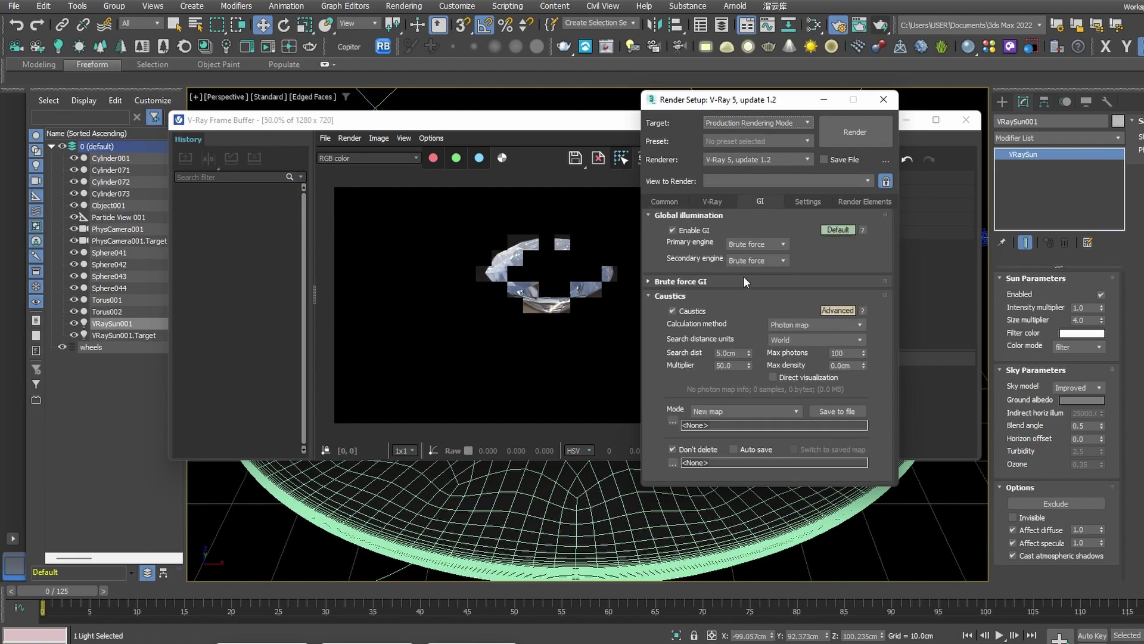
left_click(817, 326)
left_click(817, 327)
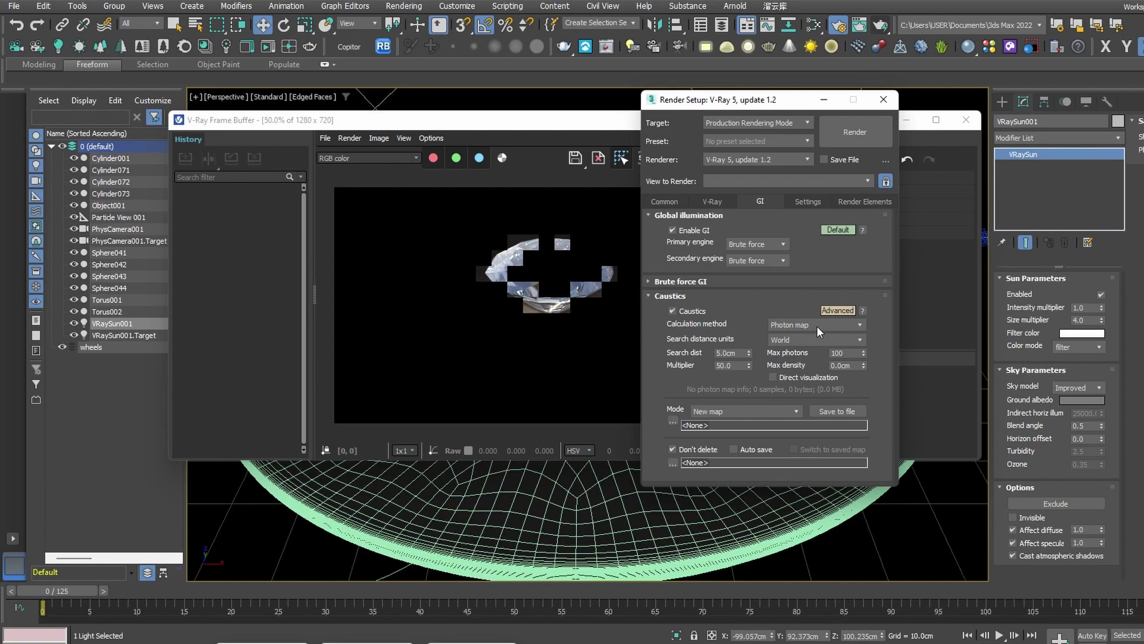
double_click(846, 353)
mouse_move(858, 353)
right_click(748, 366)
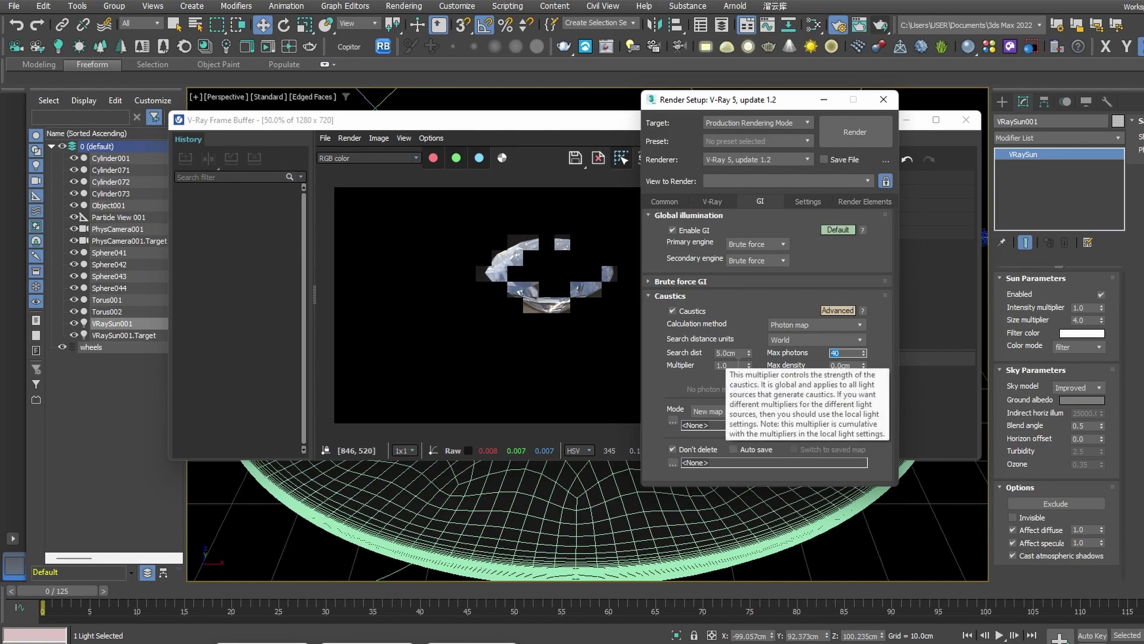
Render with the reduced caustics settings, examine the tabletop beneath the diamond up close, and stop the render.
left_click(857, 133)
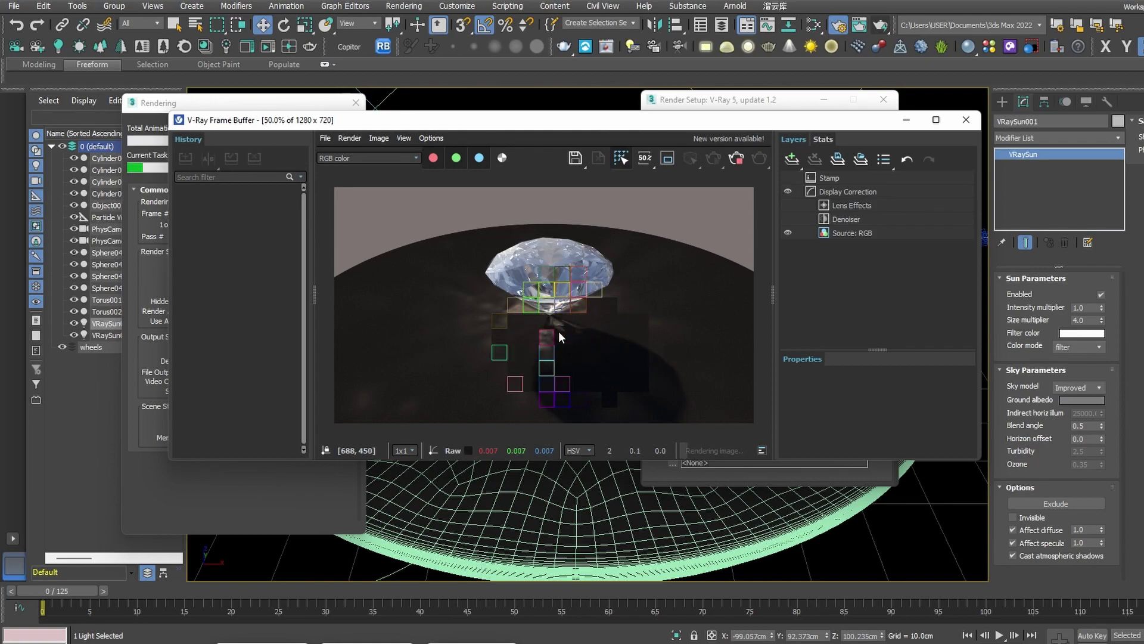
scroll(559, 331, "up", 2)
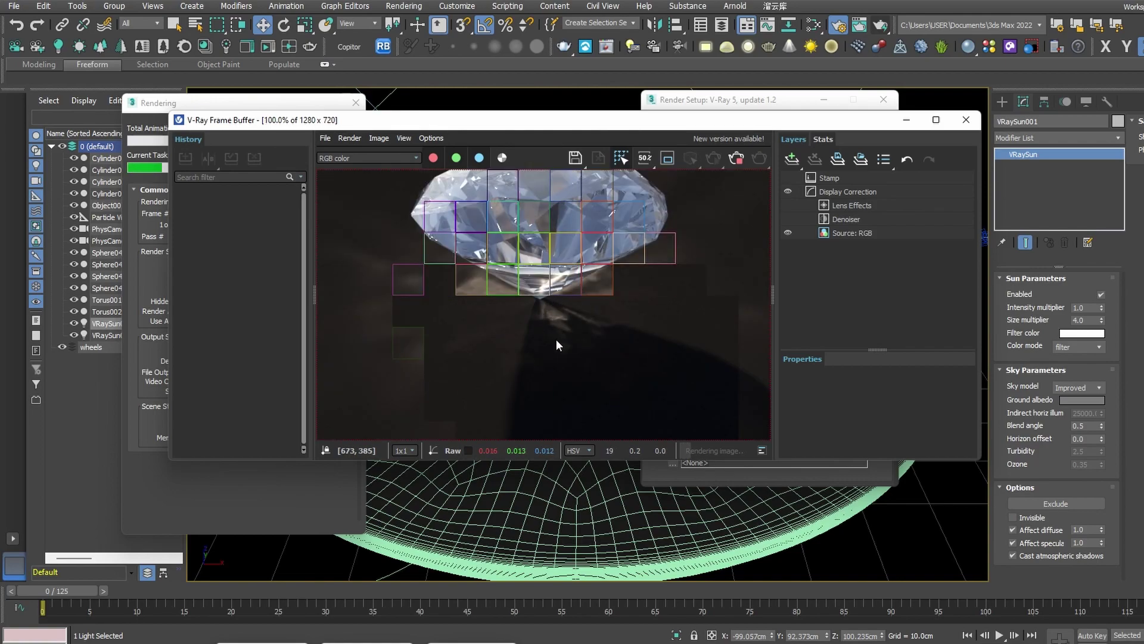
scroll(531, 327, "up", 2)
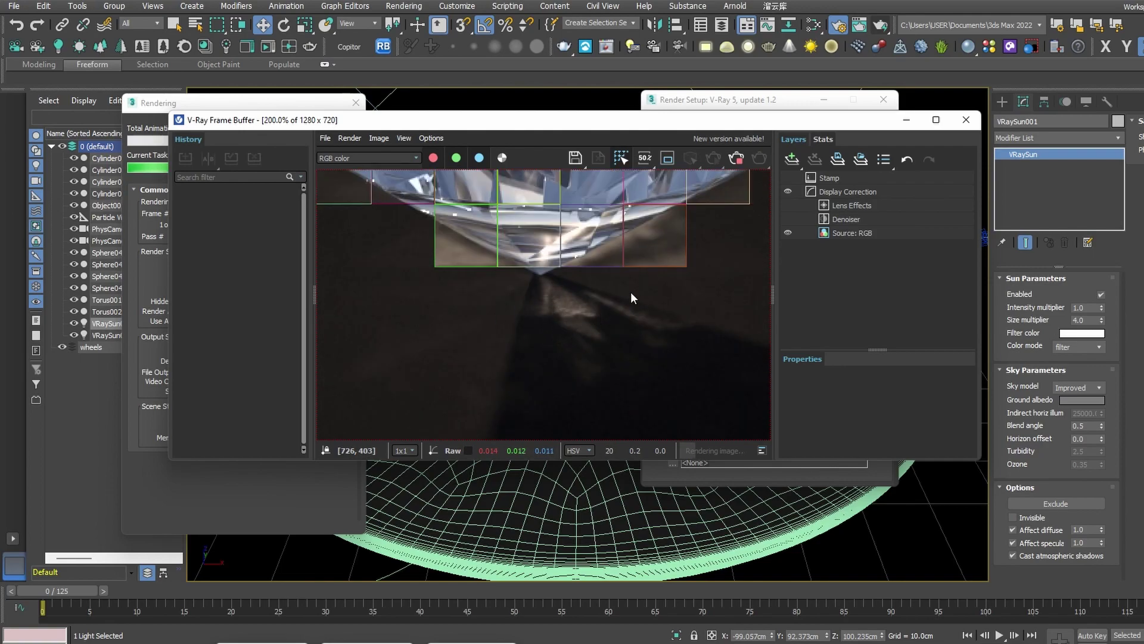
scroll(590, 289, "down", 2)
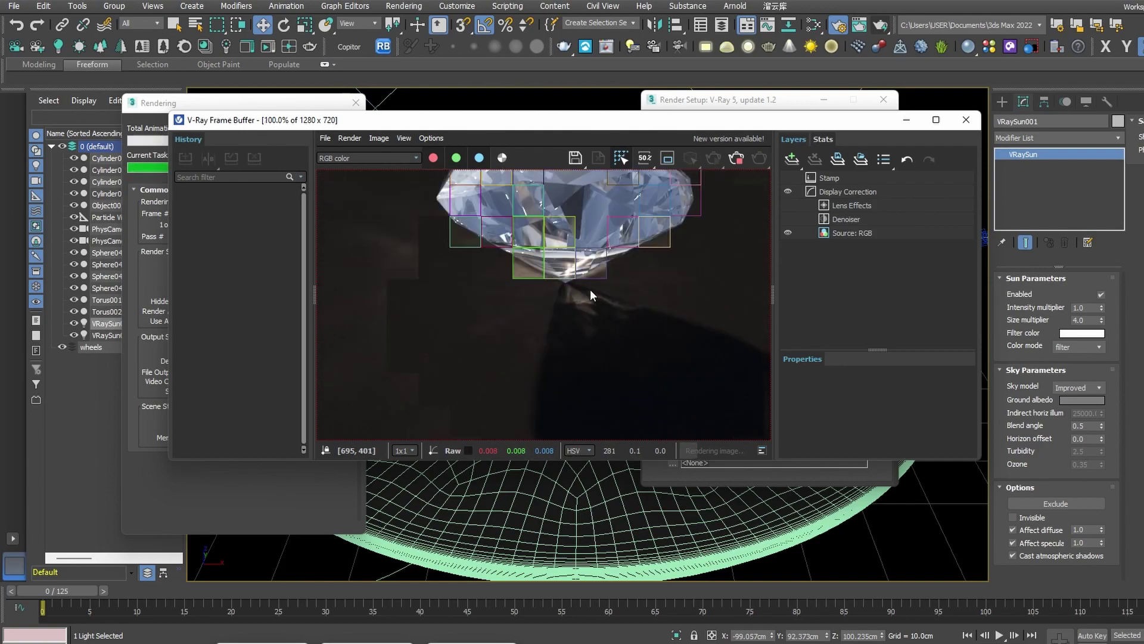
scroll(620, 291, "down", 1)
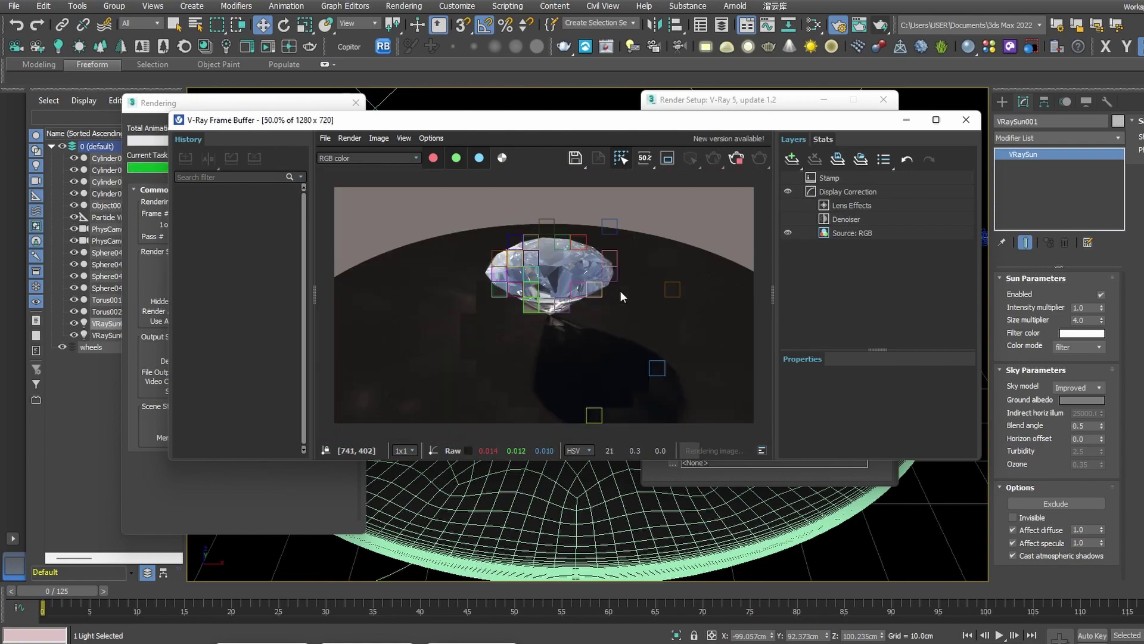
scroll(524, 336, "up", 2)
scroll(506, 341, "down", 2)
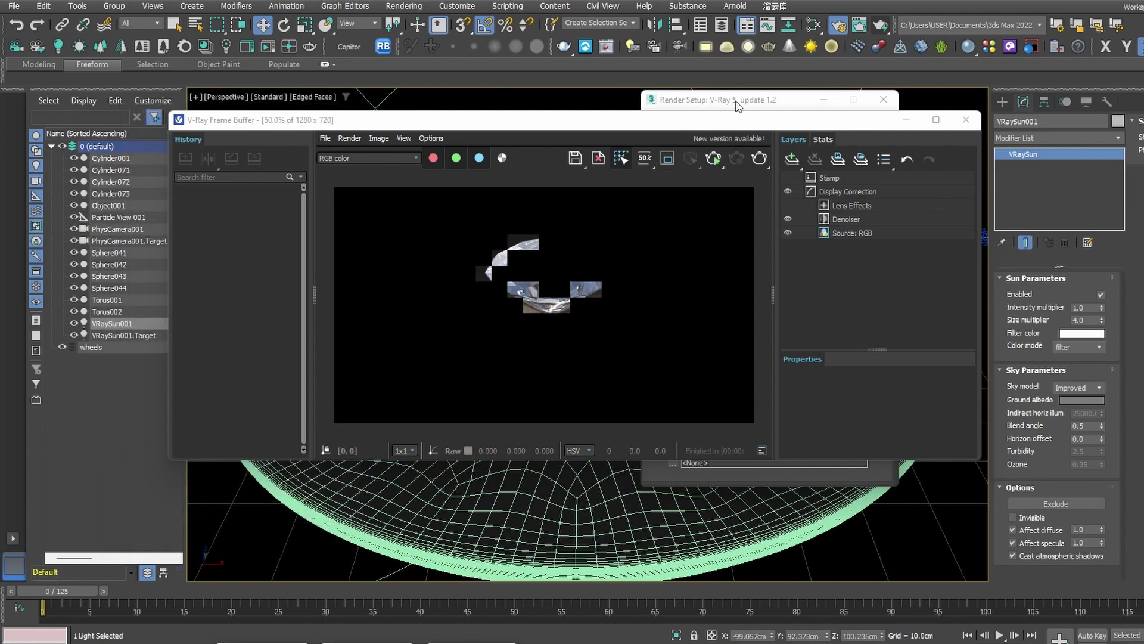
Set the caustics multiplier to 50.0 and recheck the environment's V-Ray Exposure Control settings.
double_click(820, 354)
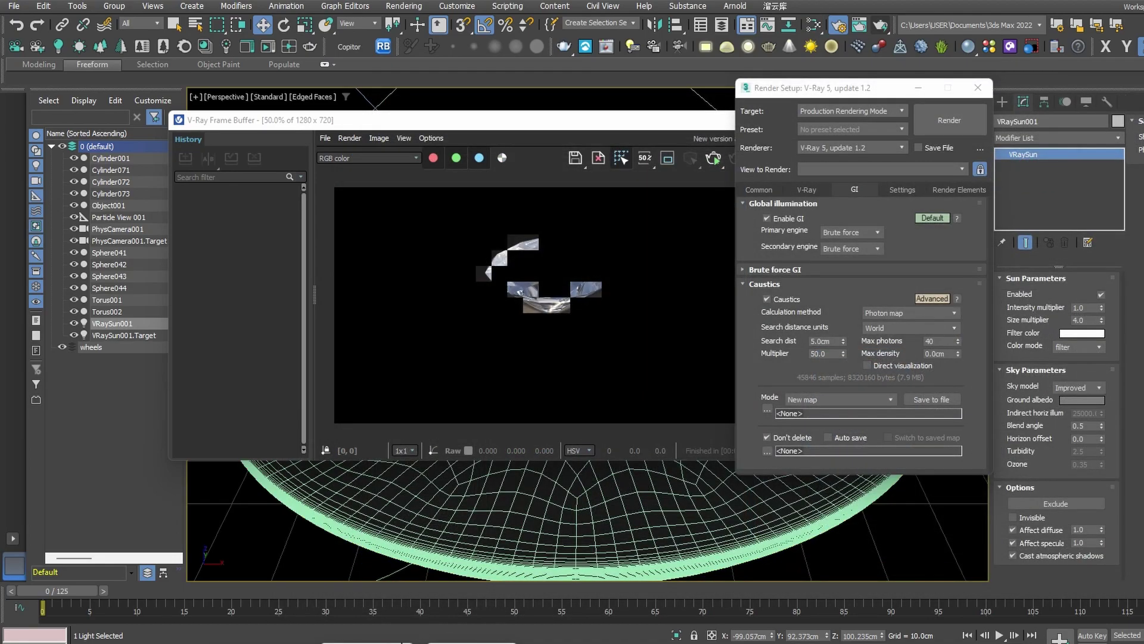
key("8")
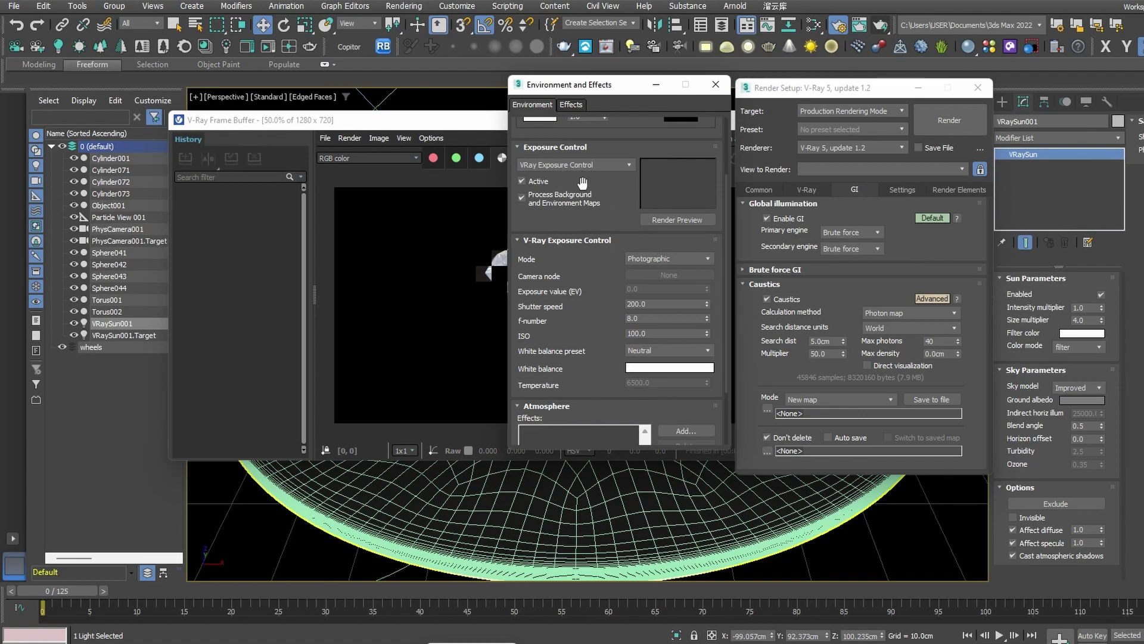
left_click(658, 86)
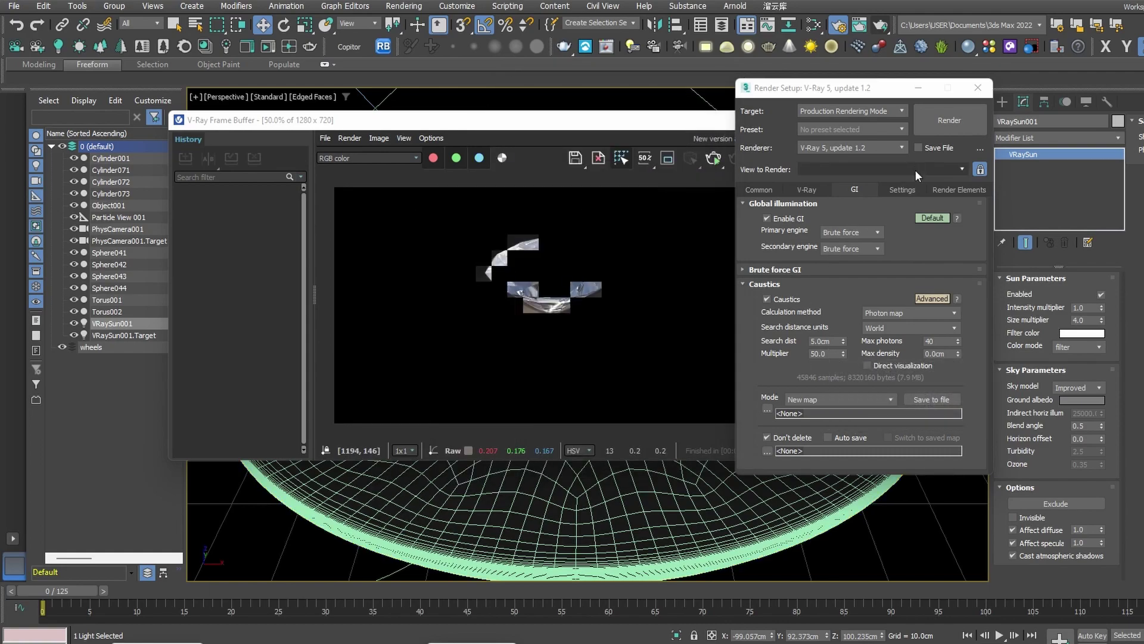
Run another test render, examine the sharpness of the caustics pattern beneath the diamond, and stop the render.
left_click(958, 120)
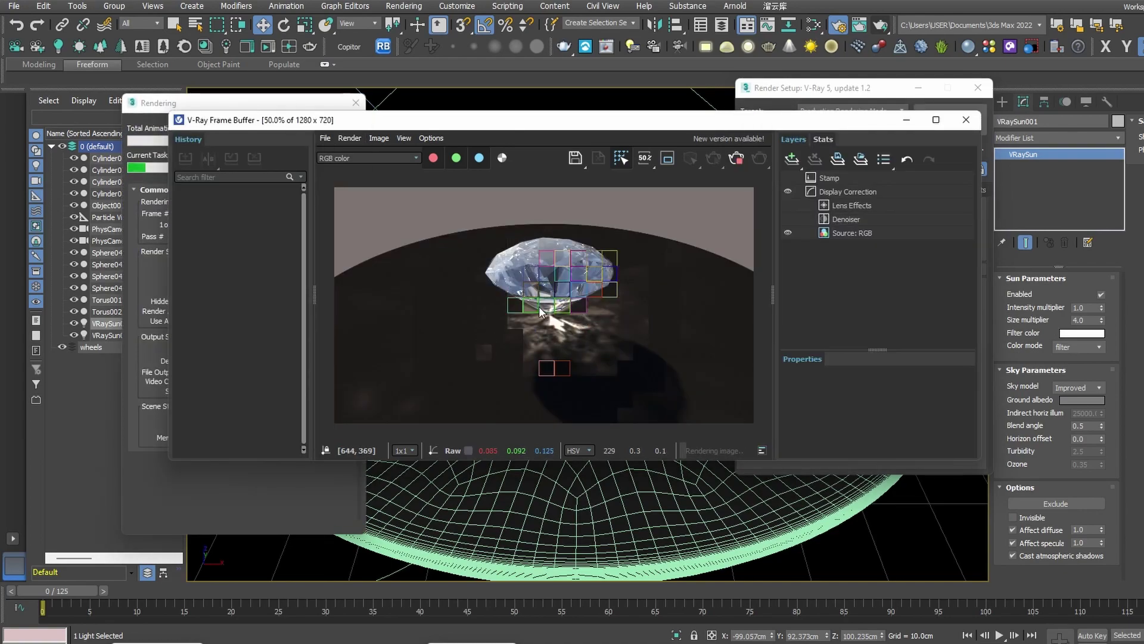
scroll(535, 307, "up", 1)
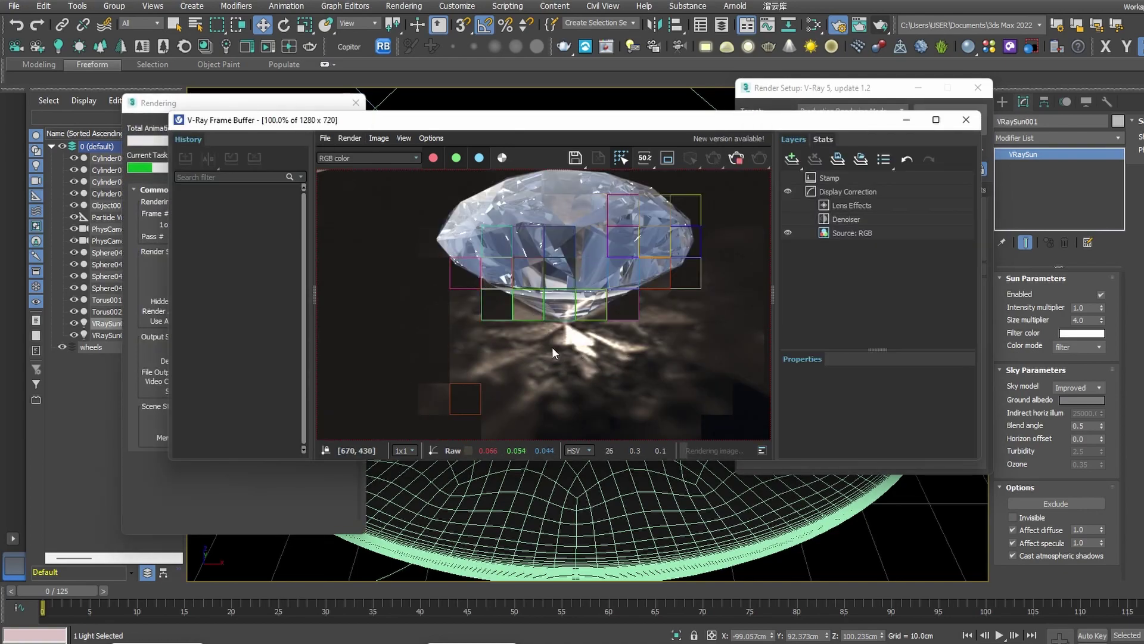
scroll(544, 341, "down", 2)
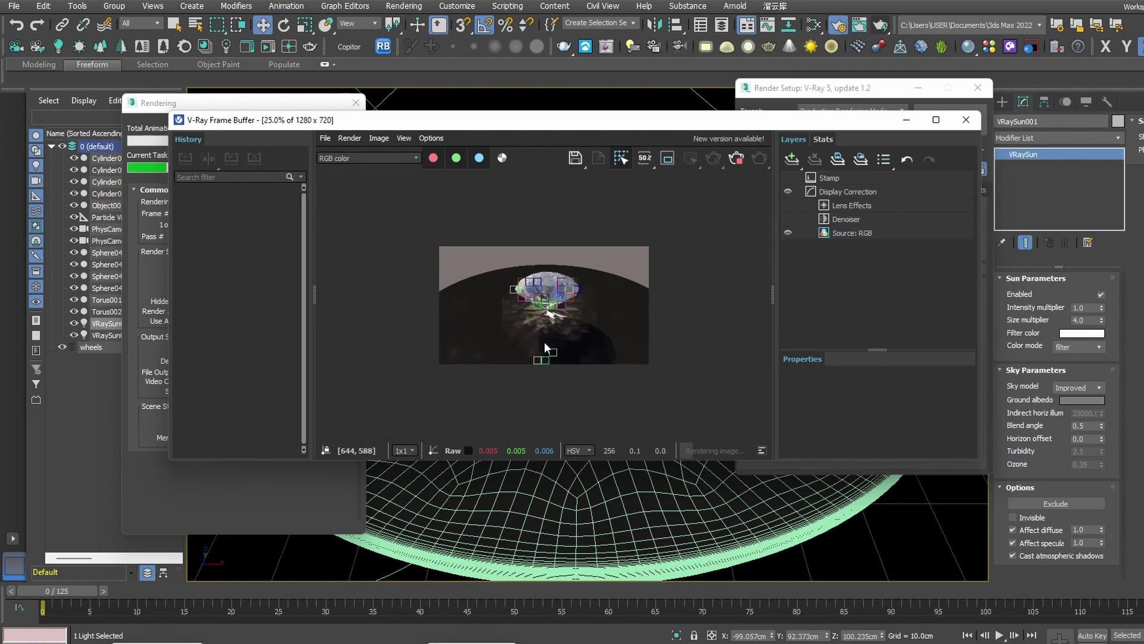
scroll(592, 333, "up", 1)
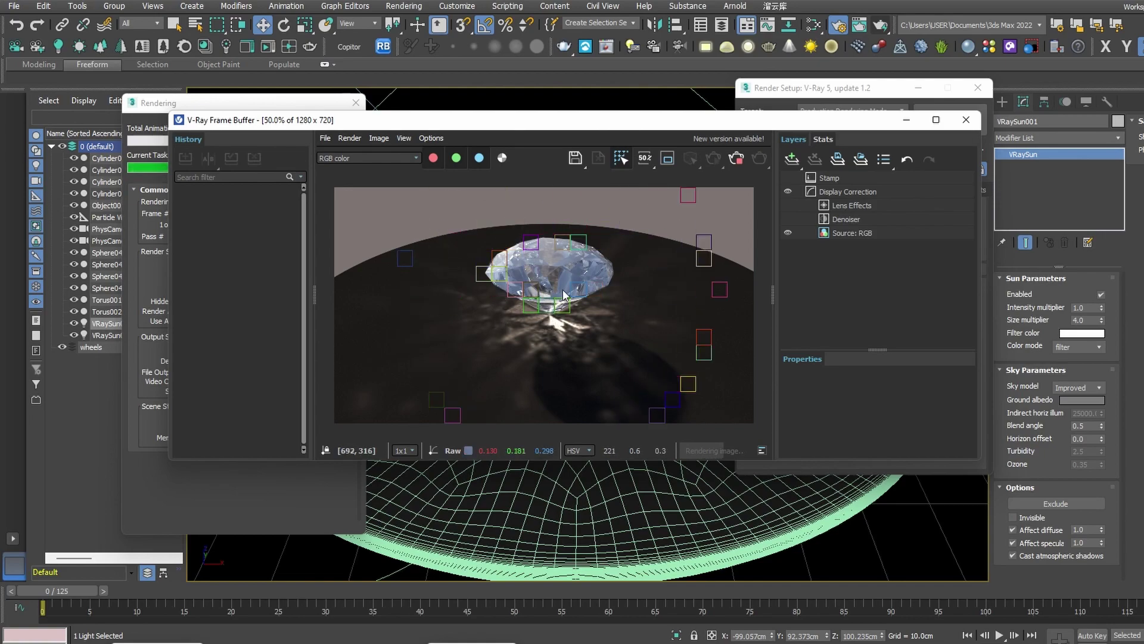
scroll(548, 316, "up", 2)
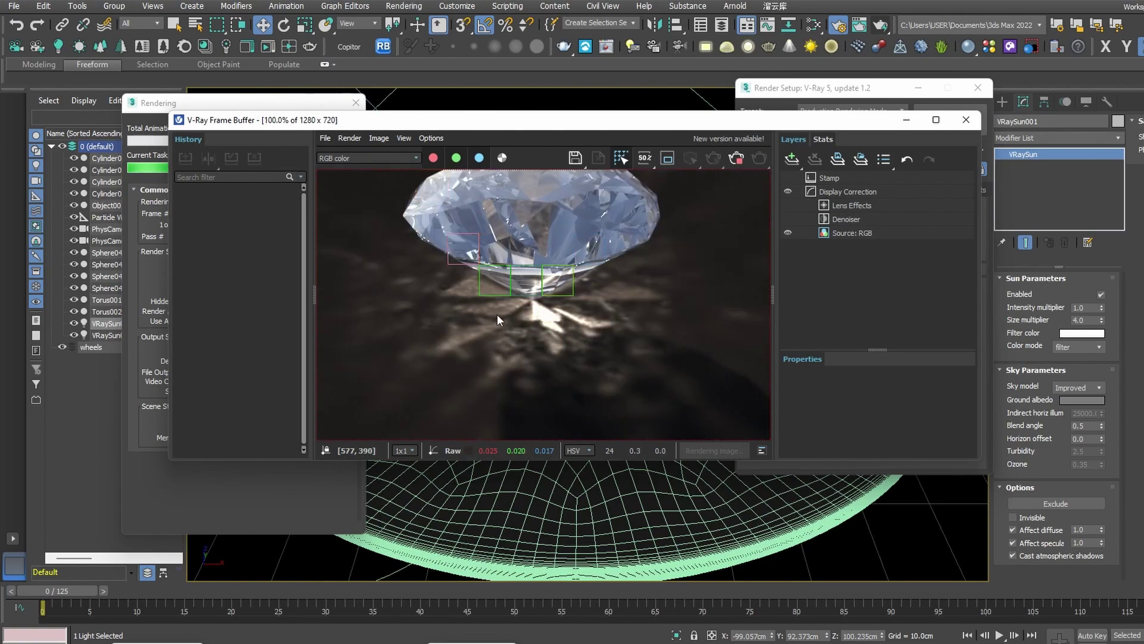
key("Escape")
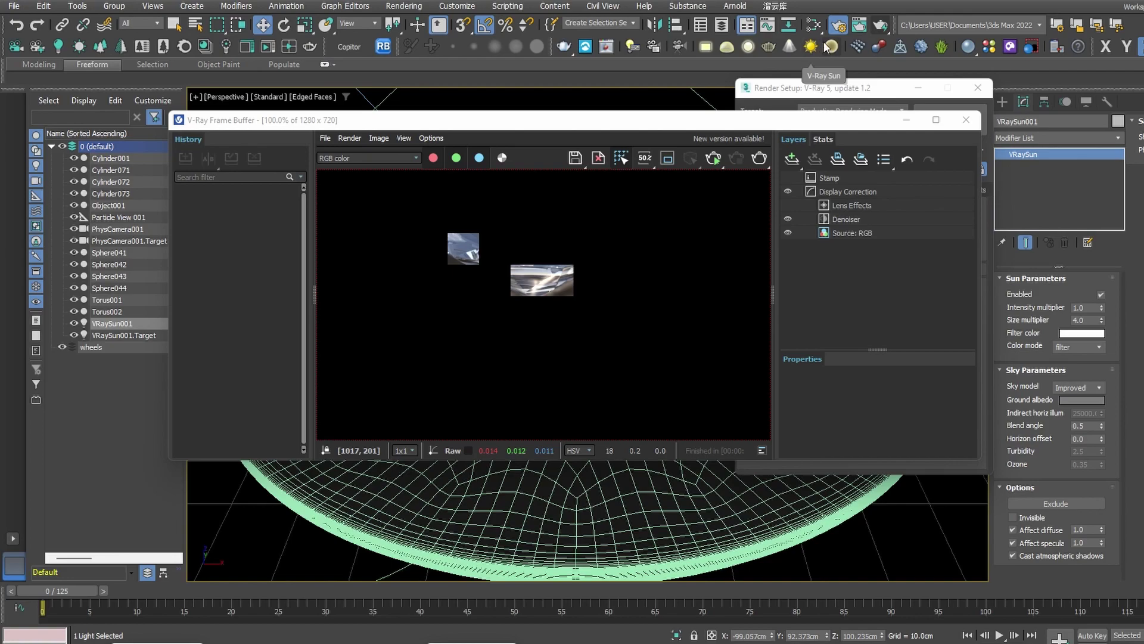
Set the caustics max photons to 200 in the GI render settings and return to the frame buffer.
left_click(839, 26)
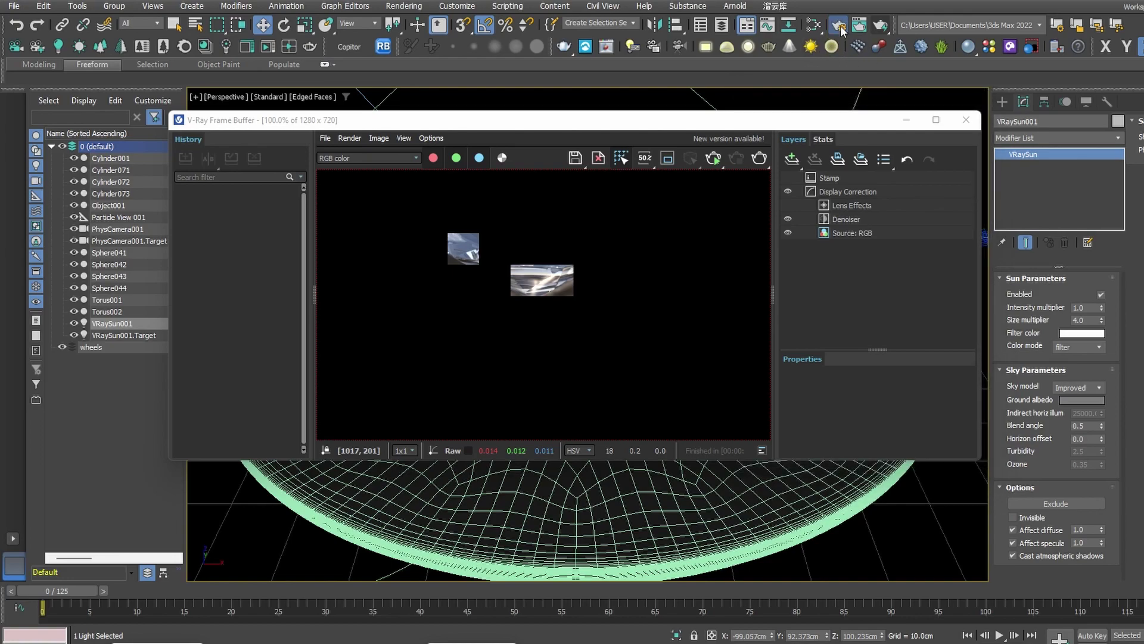
left_click(839, 26)
left_click(855, 190)
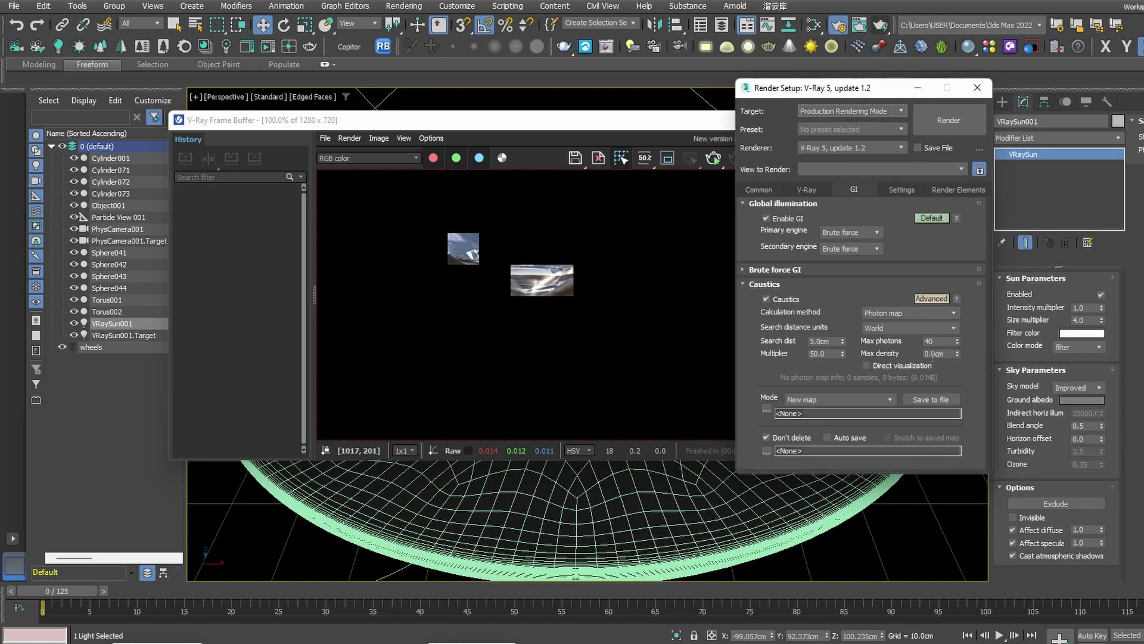
double_click(940, 341)
type("200")
left_click(678, 128)
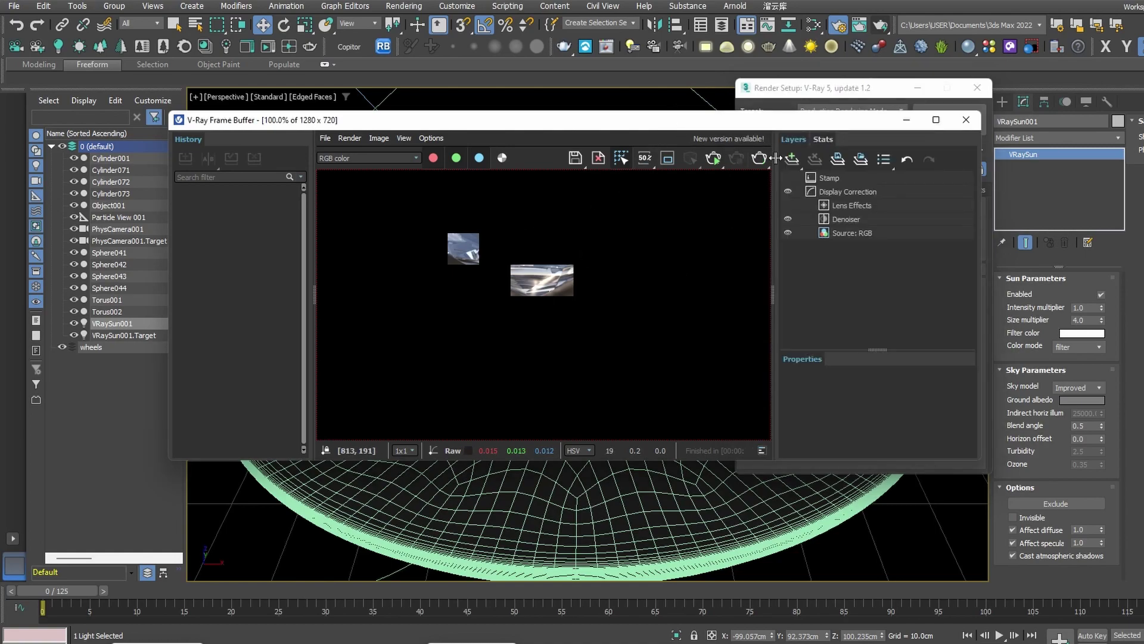
Render the scene with the higher photon limit and examine the smoothness of the caustics around the diamond's tip.
left_click(760, 159)
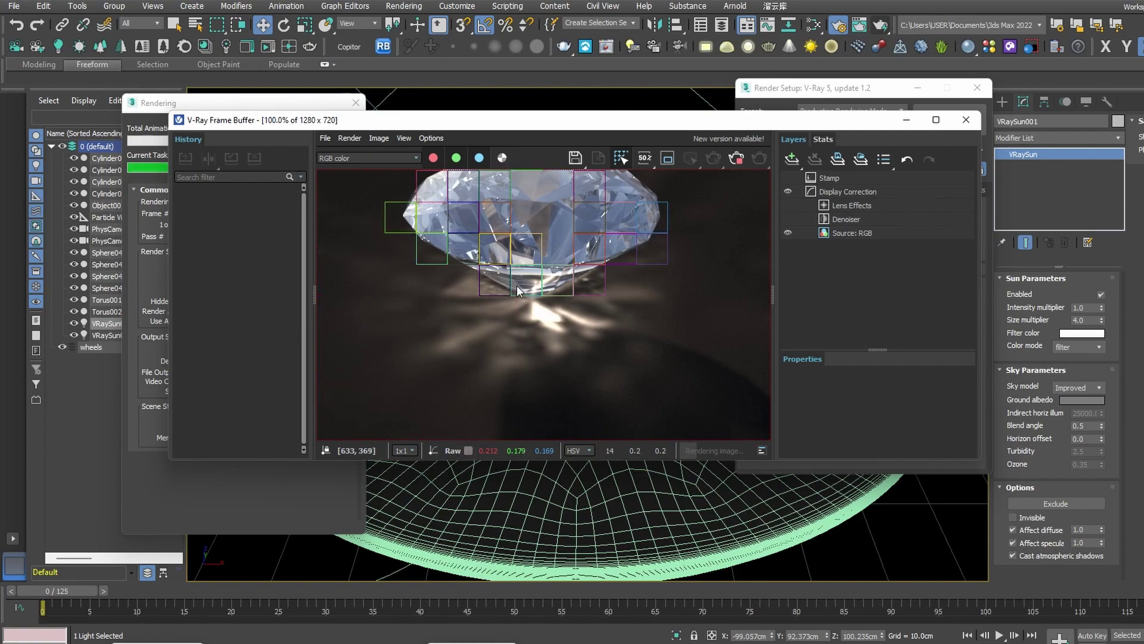
scroll(517, 286, "down", 1)
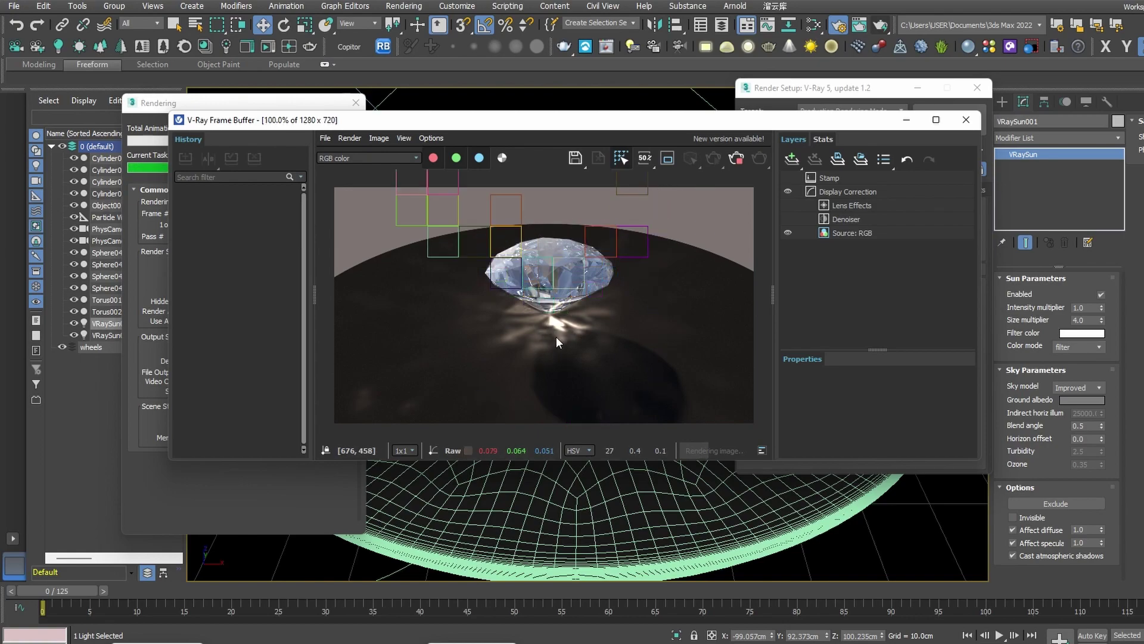
scroll(556, 336, "up", 2)
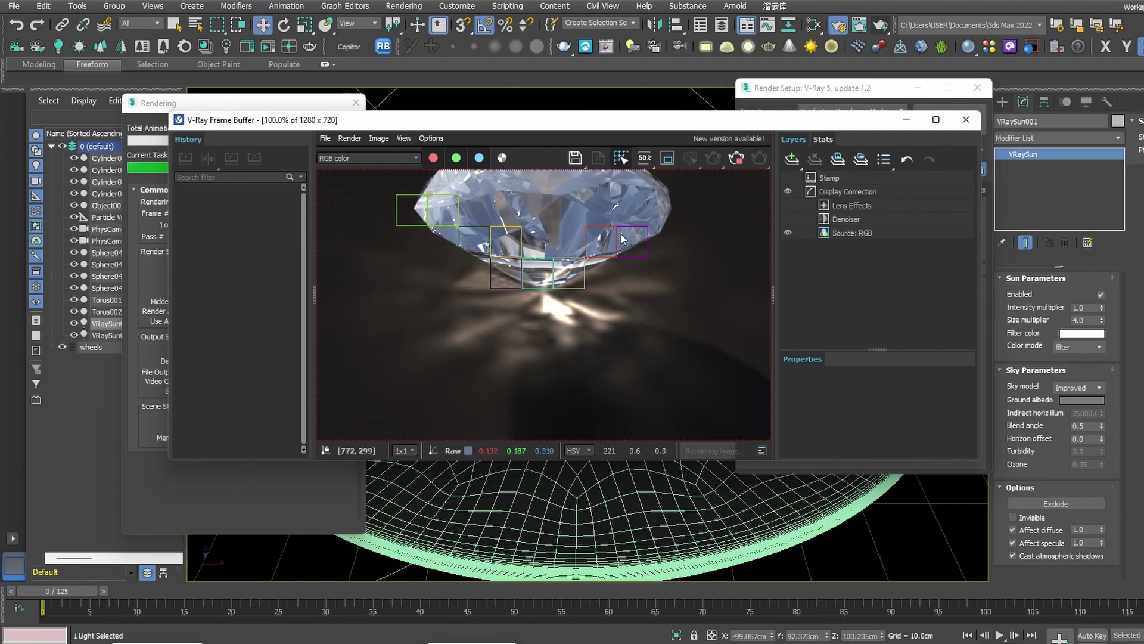
Compare the diamond render with the caustics settings, move the frame buffer aside and close the render settings.
left_click_drag(768, 121, 708, 433)
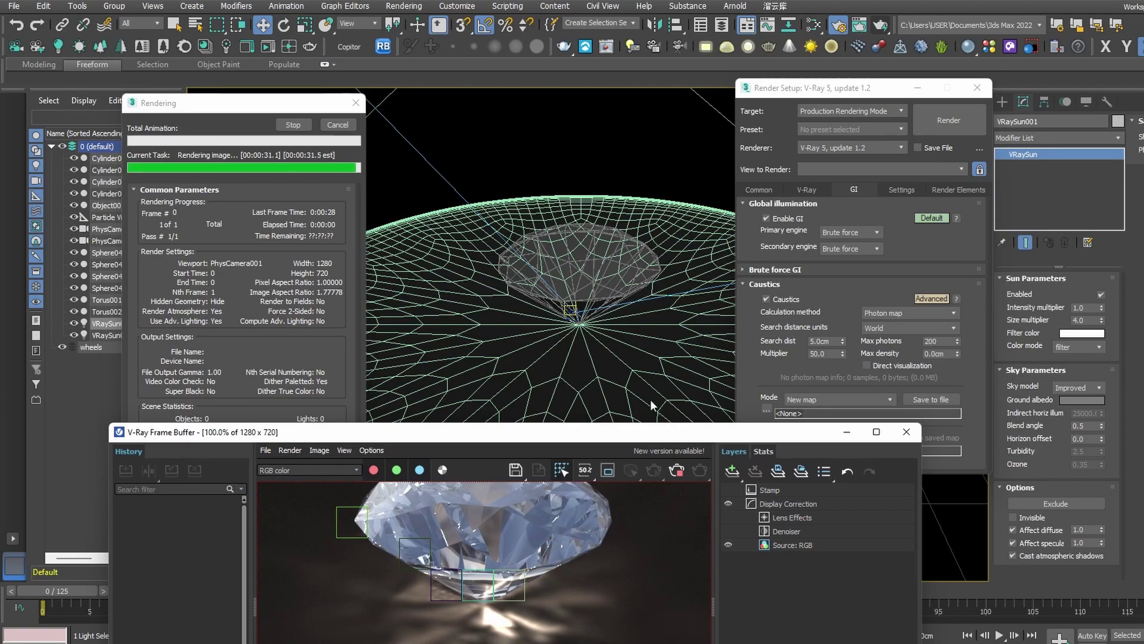
left_click_drag(633, 431, 626, 129)
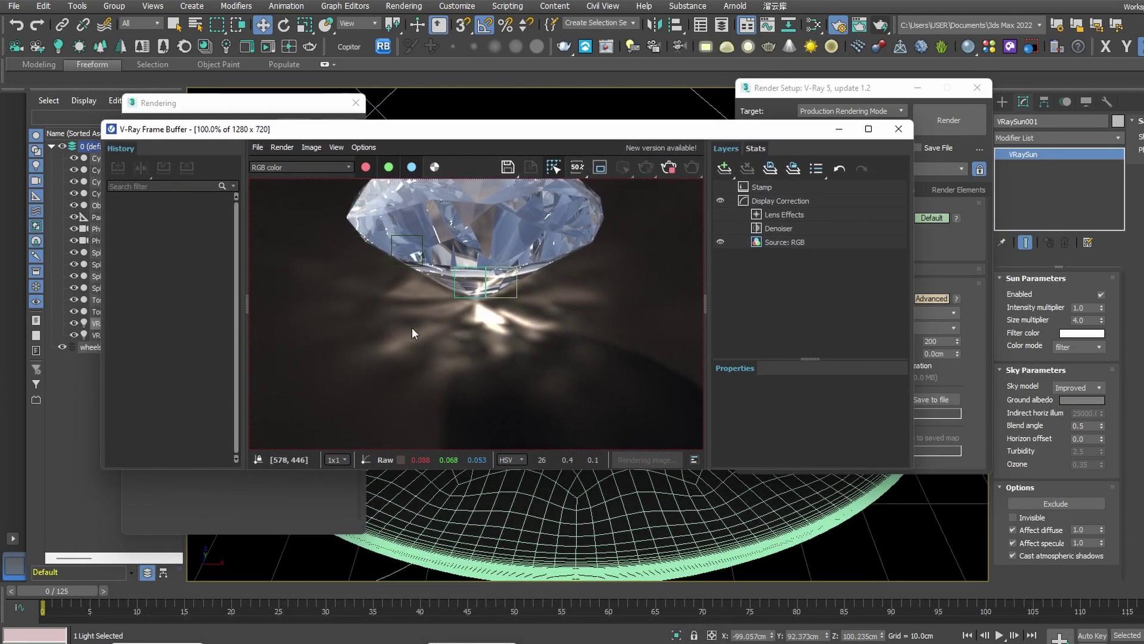
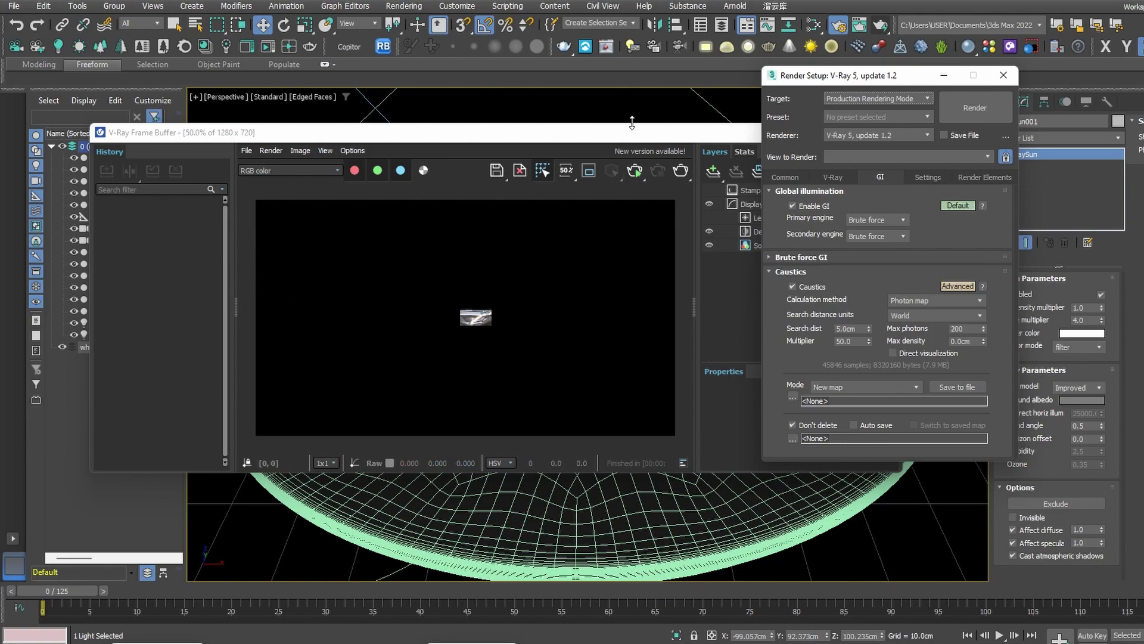
left_click_drag(614, 140, 644, 520)
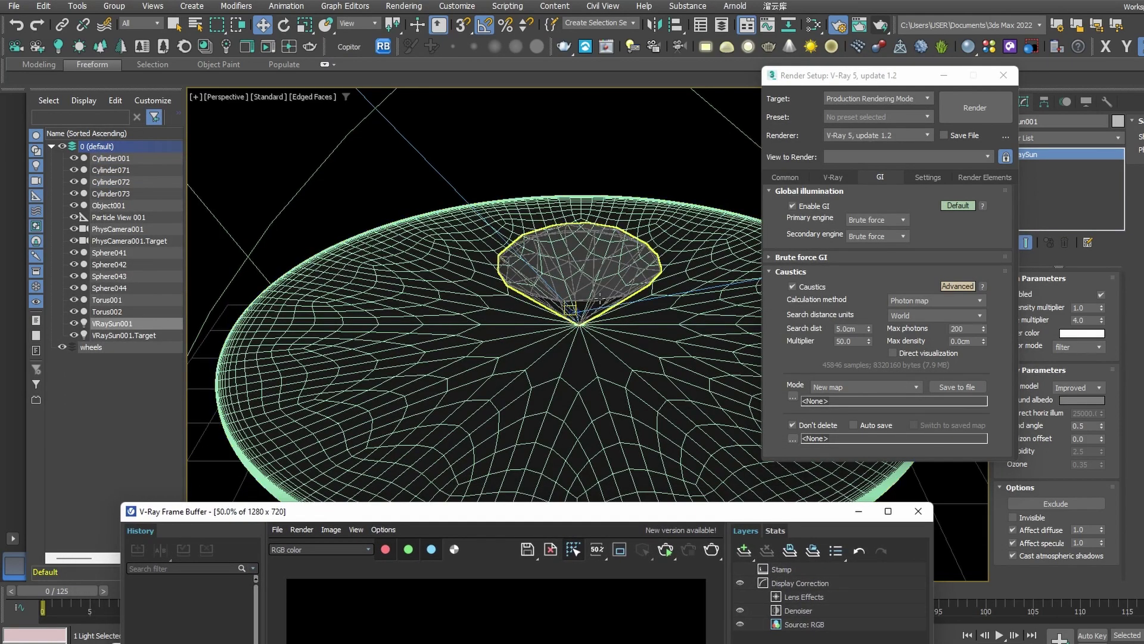
left_click(1004, 75)
Measure the round tabletop's diameter with a Tape helper in the Top view, ending with everything deselected.
scroll(620, 296, "down", 5)
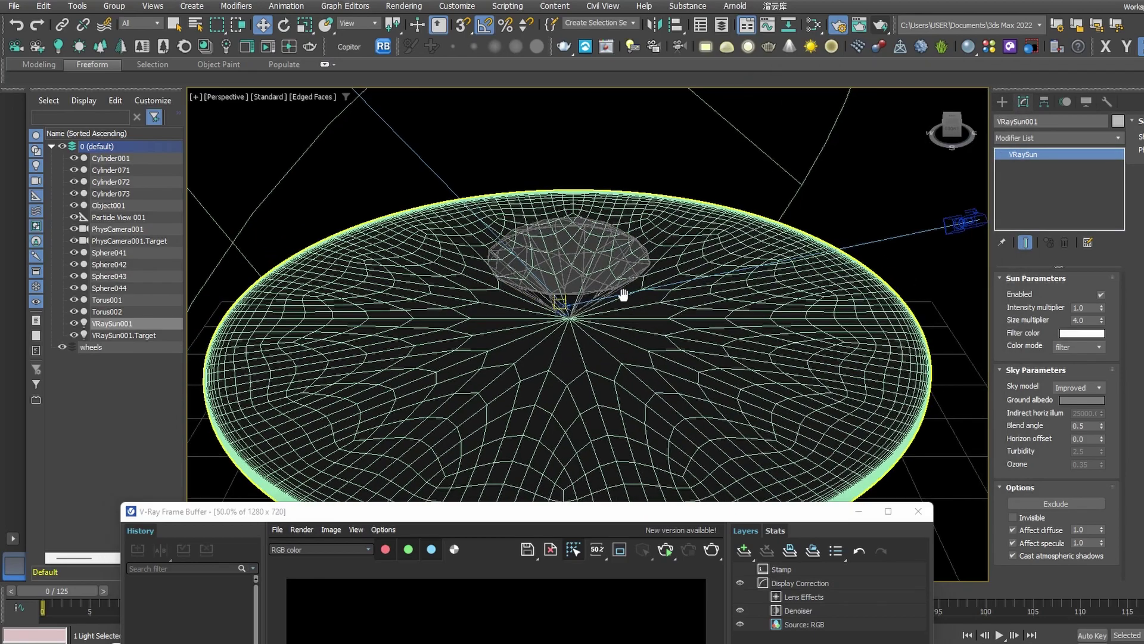
key("t")
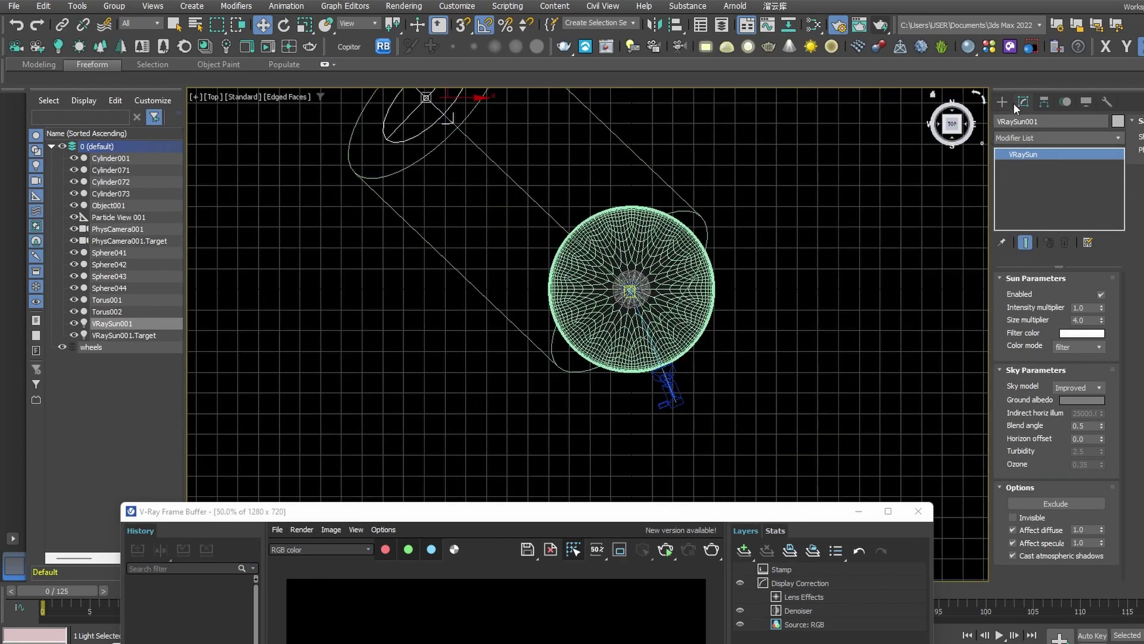
left_click(1003, 102)
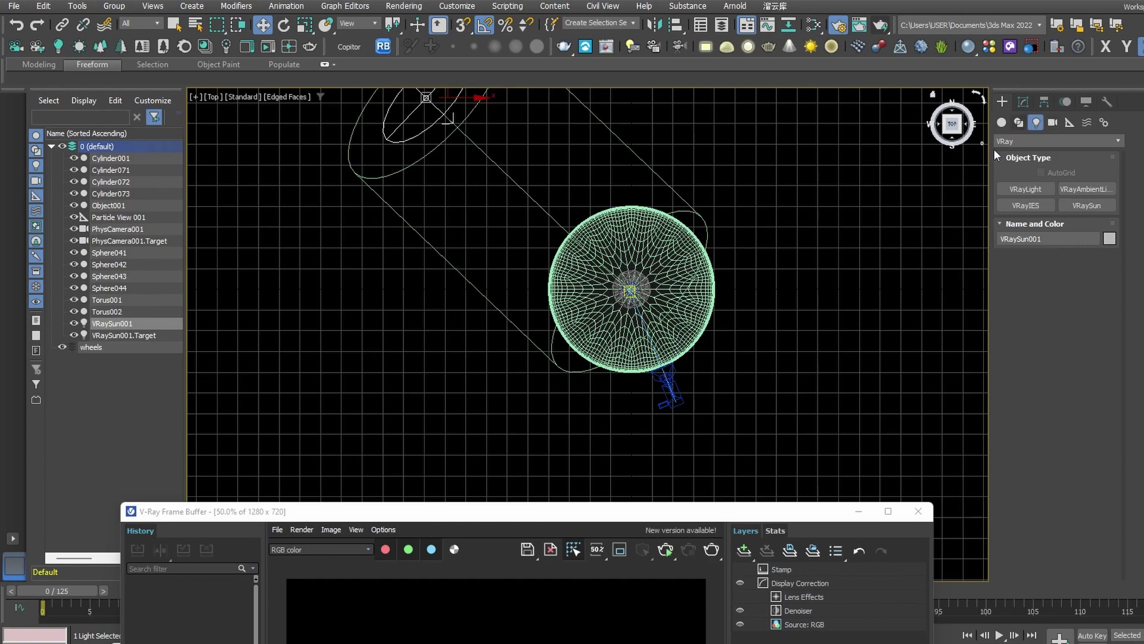
left_click(1053, 122)
left_click(1070, 123)
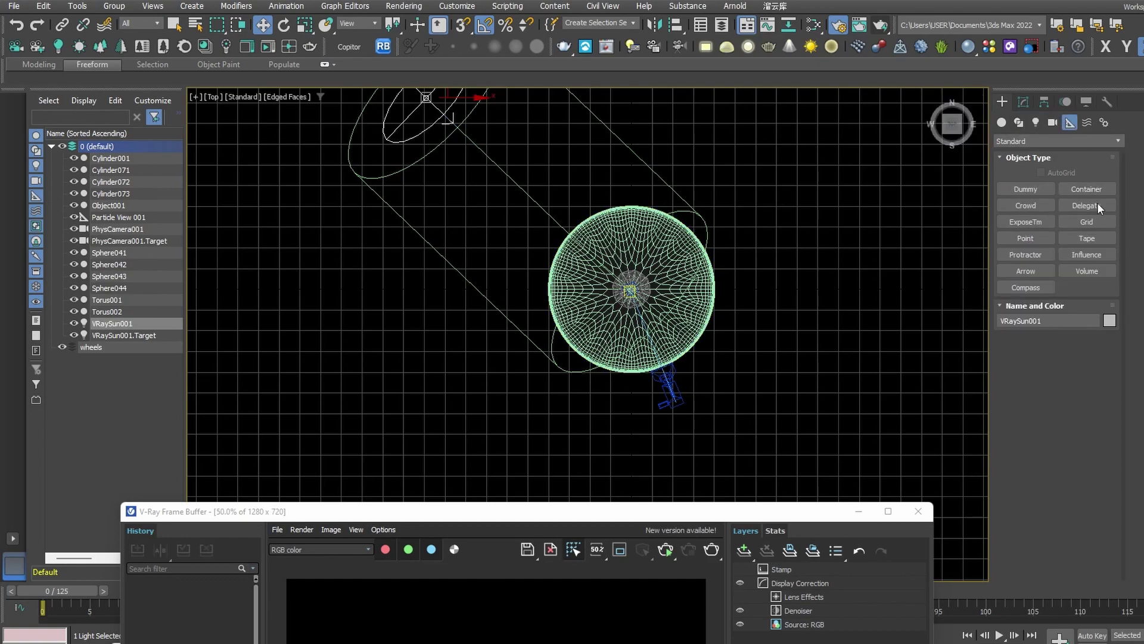
left_click(1087, 237)
scroll(711, 228, "up", 2)
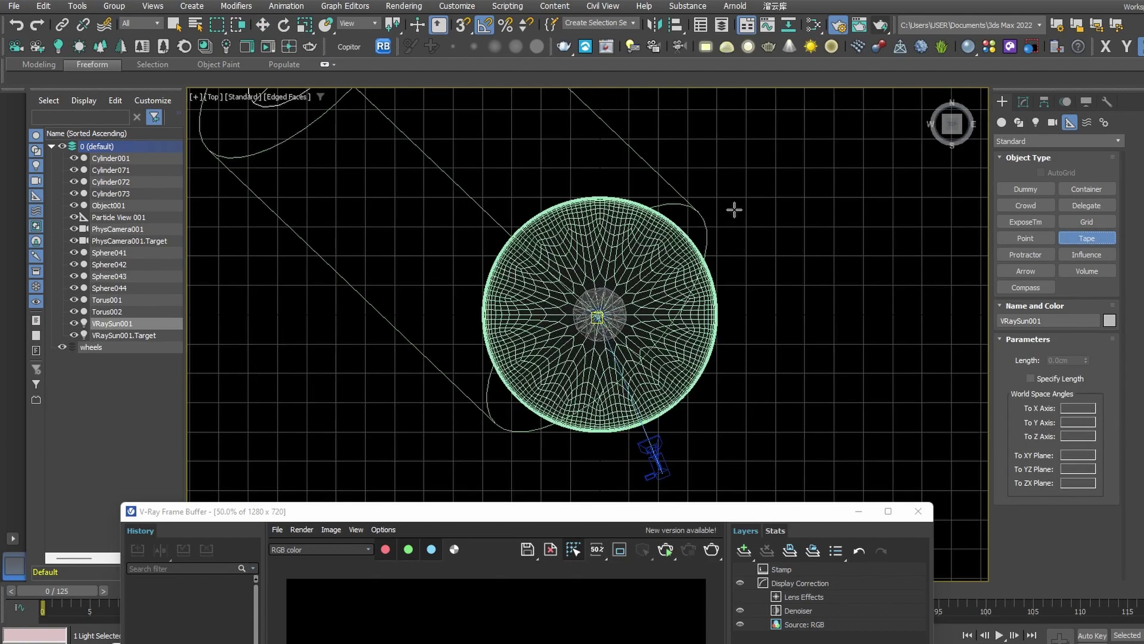
middle_click_drag(734, 210, 729, 150)
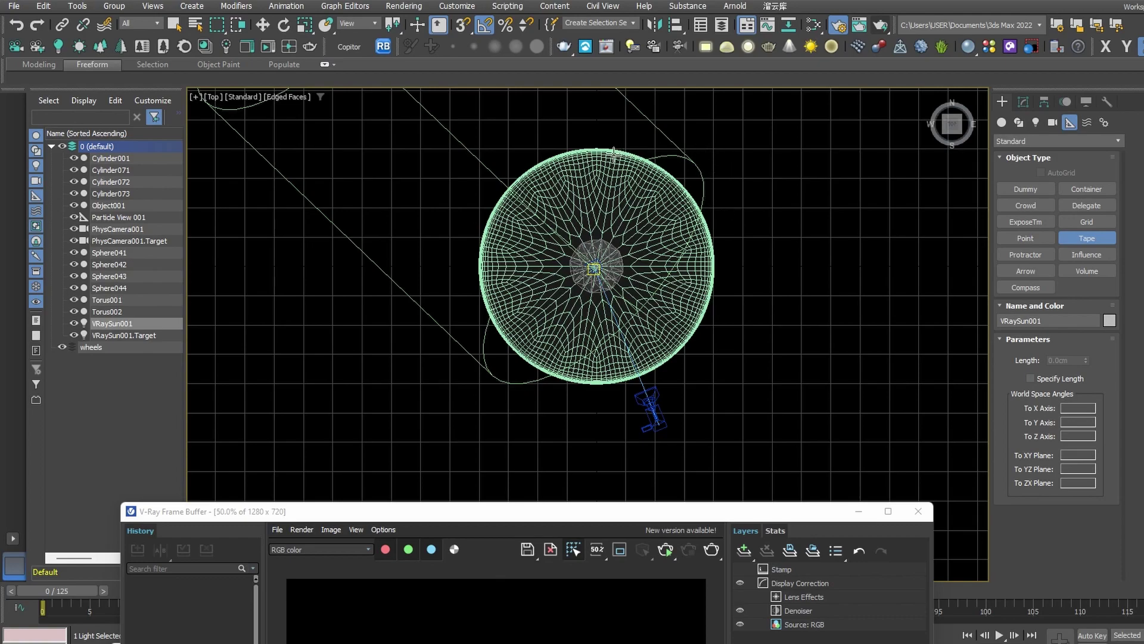
left_click_drag(597, 148, 606, 383)
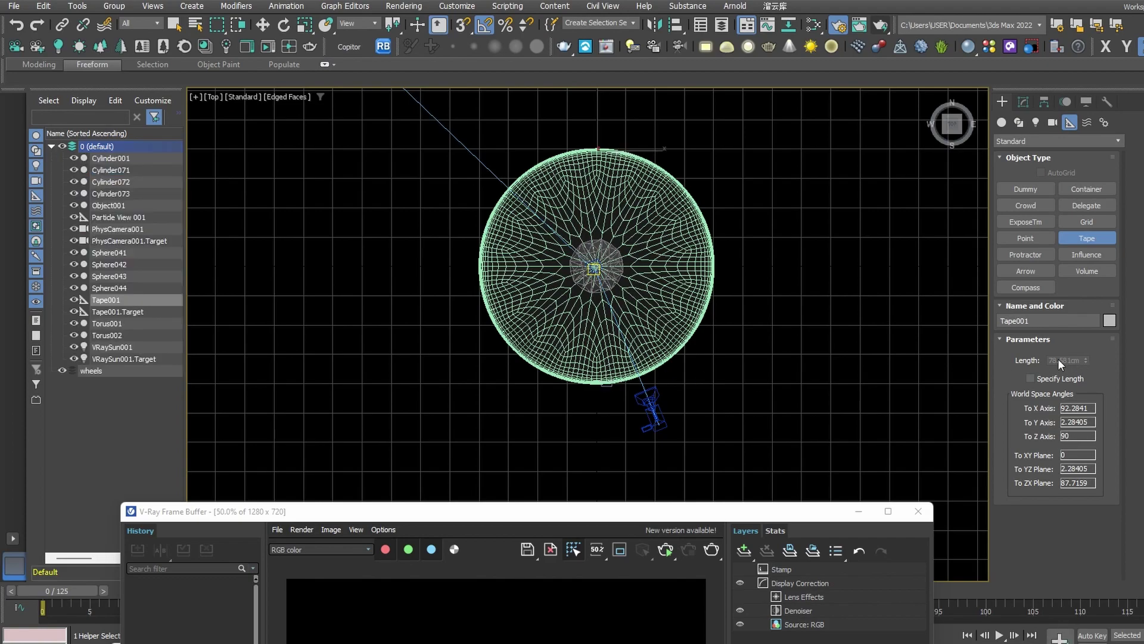
right_click(909, 227)
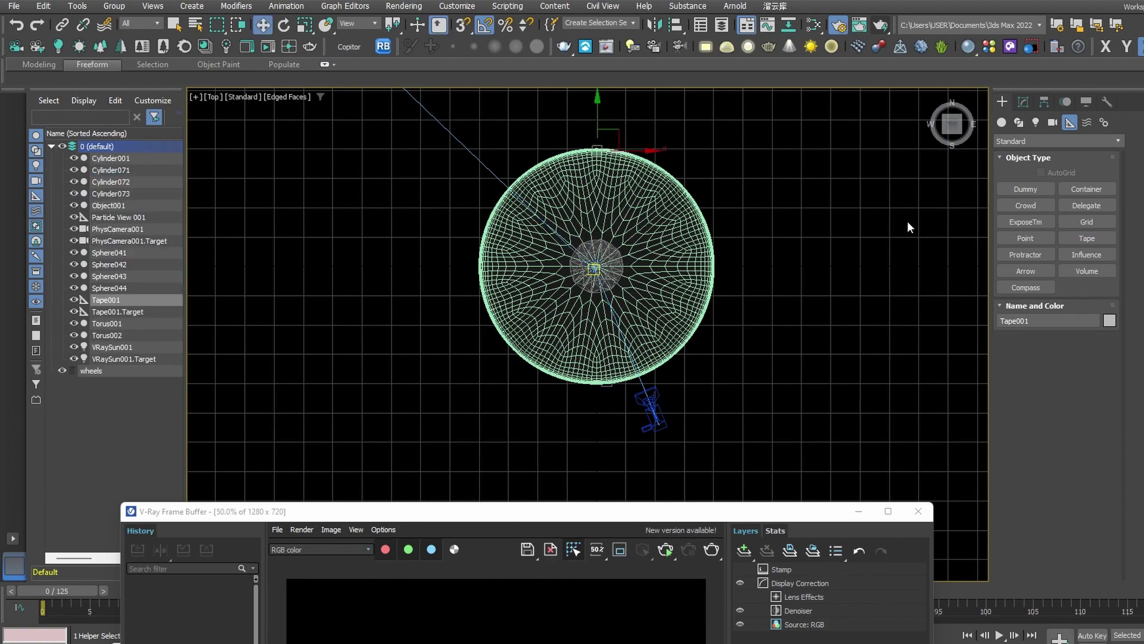
left_click(775, 296)
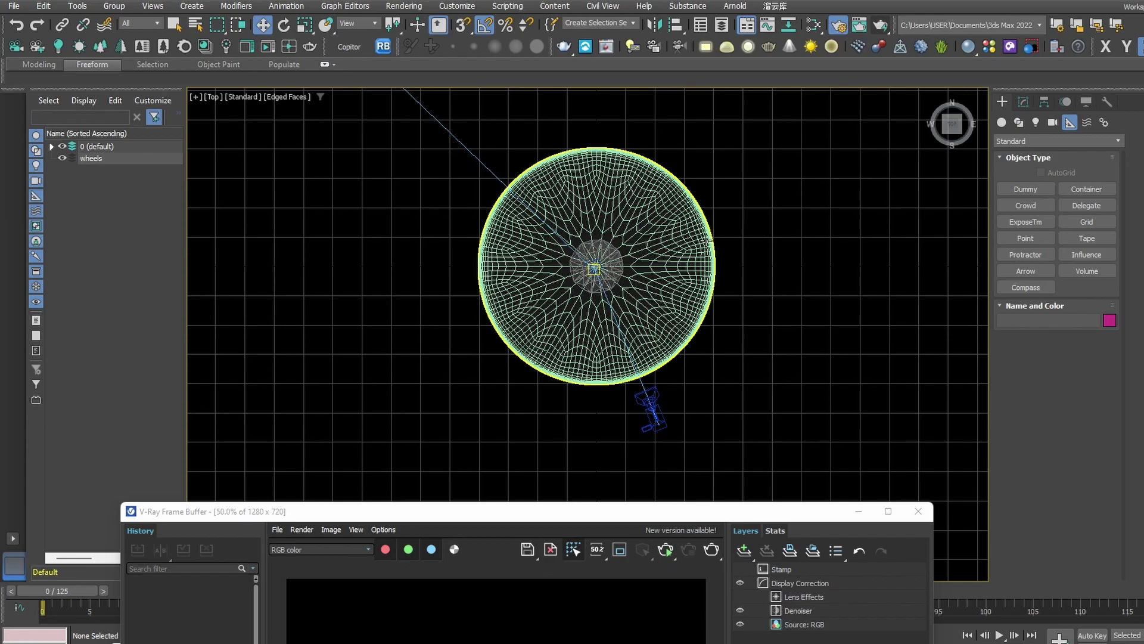
Return to the Perspective view and examine the diamond's size and placement relative to the tabletop.
middle_click_drag(709, 238, 643, 203, "alt")
key("p")
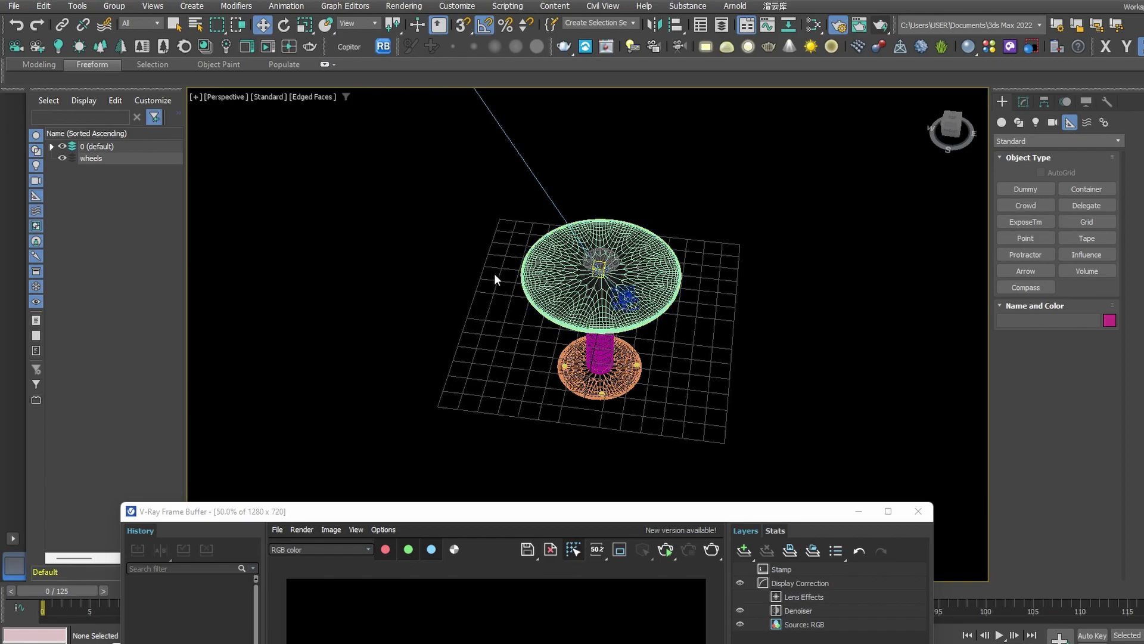
scroll(631, 269, "up", 5)
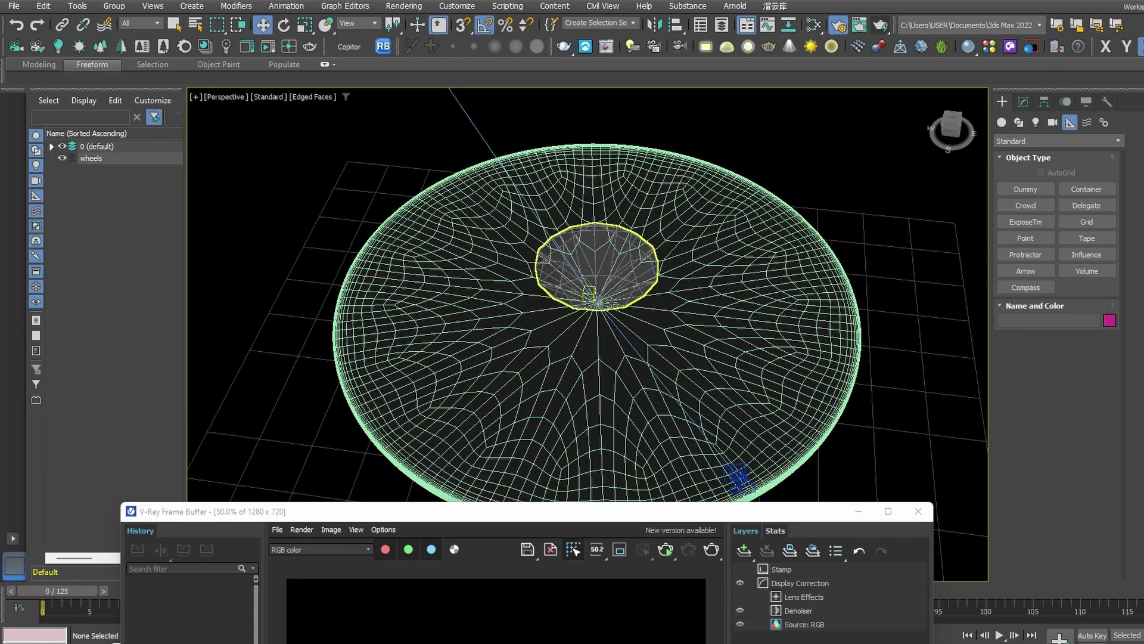
scroll(631, 269, "down", 2)
middle_click_drag(631, 269, 797, 233, "alt")
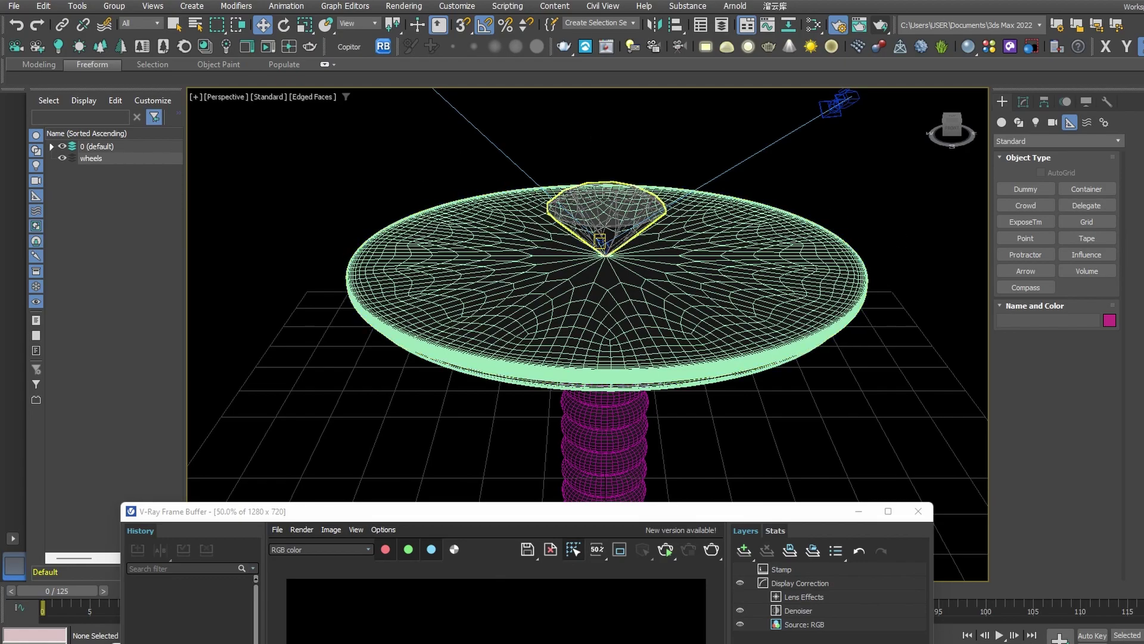
left_click_drag(619, 514, 594, 379)
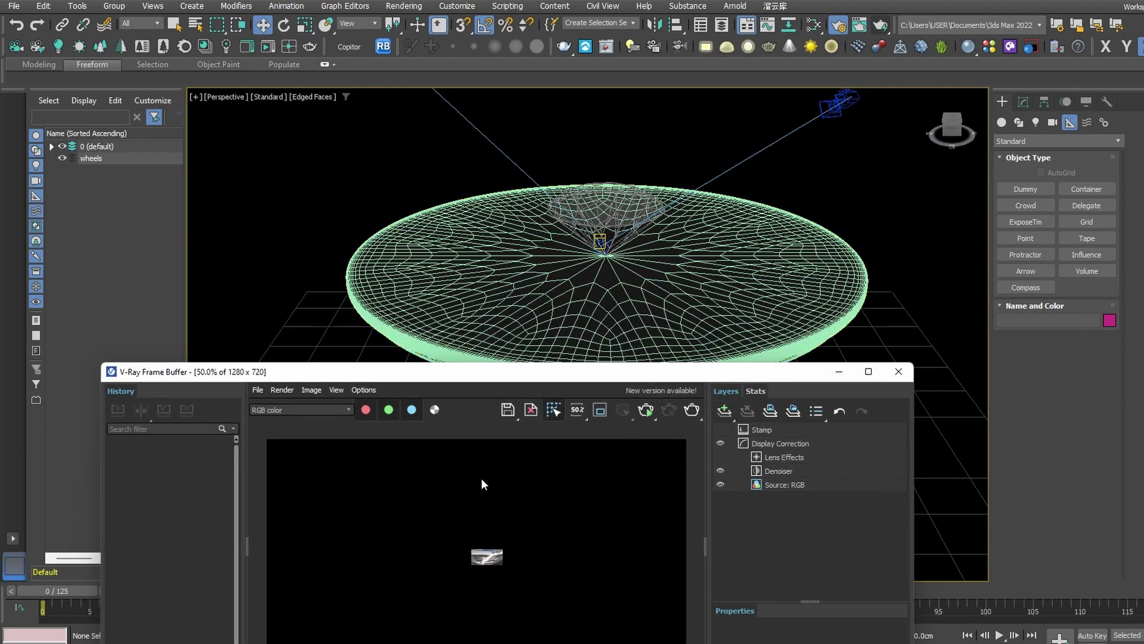
Switch to VLC media player, scrub through render_01_brute force_light cache.mov to examine the colored caustics, and minimize the player.
mouse_move(760, 640)
left_click(760, 596)
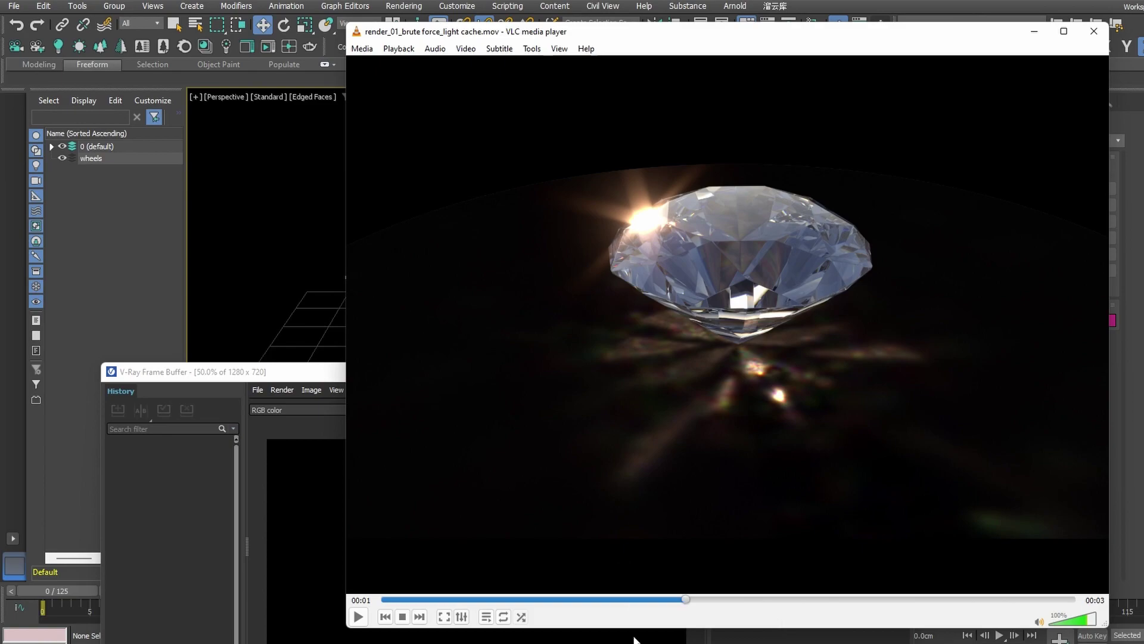
left_click_drag(693, 603, 505, 622)
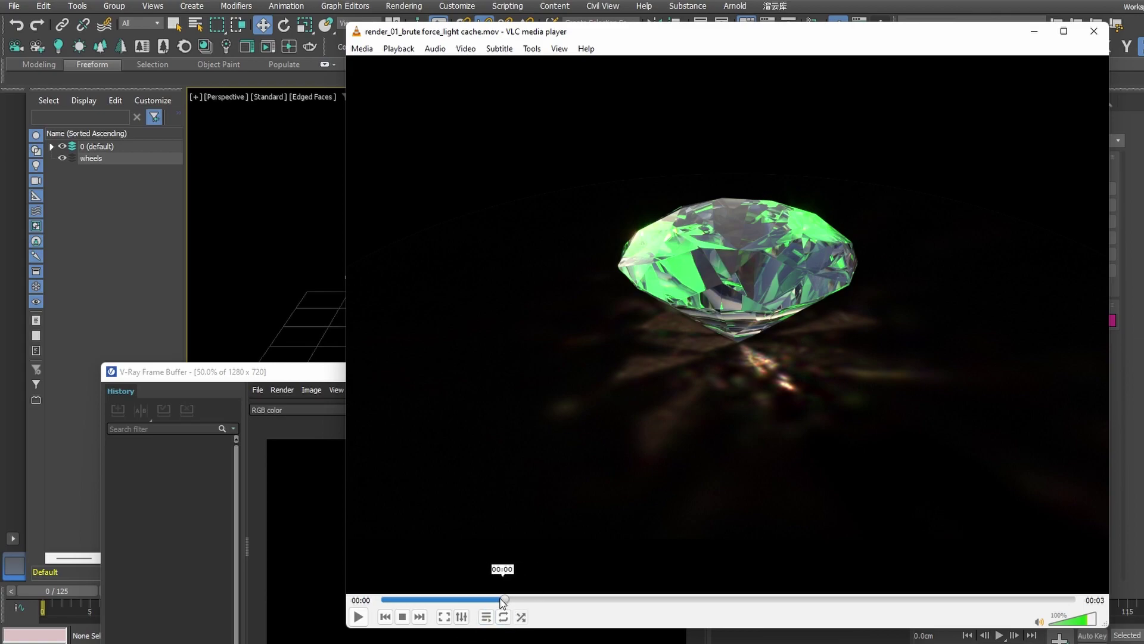
left_click_drag(502, 602, 610, 608)
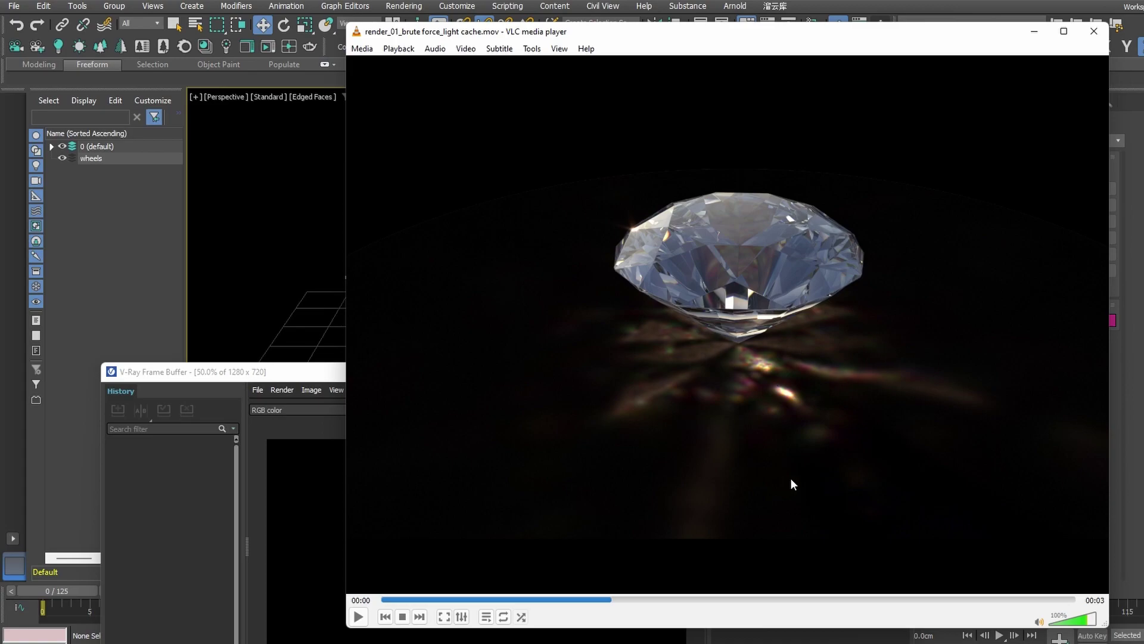
left_click_drag(613, 600, 707, 600)
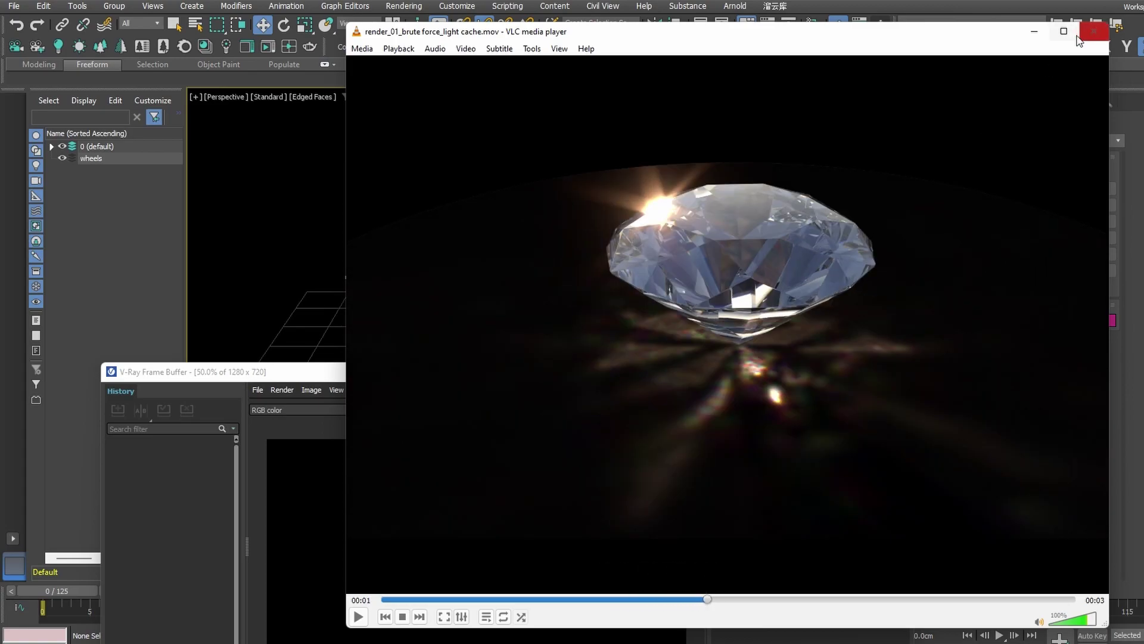
left_click(1037, 32)
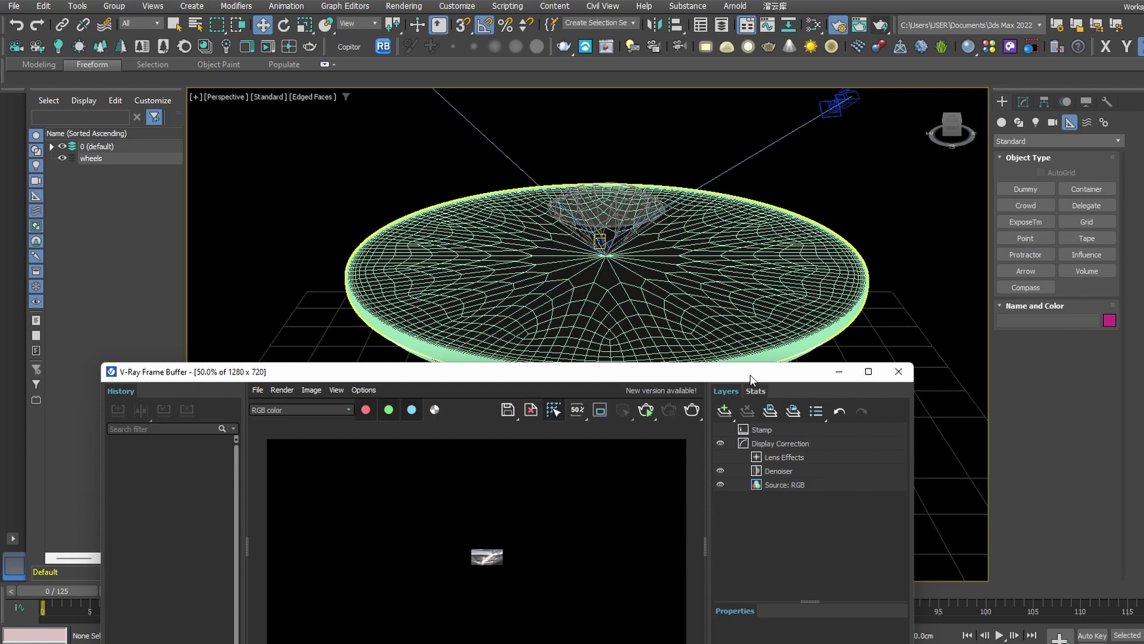
Enable the Abbe number of 50.0 in the refraction settings of the diamond's VRayMtl, Material #4, and minimize the material editor.
left_click_drag(751, 379, 744, 330)
left_click(815, 24)
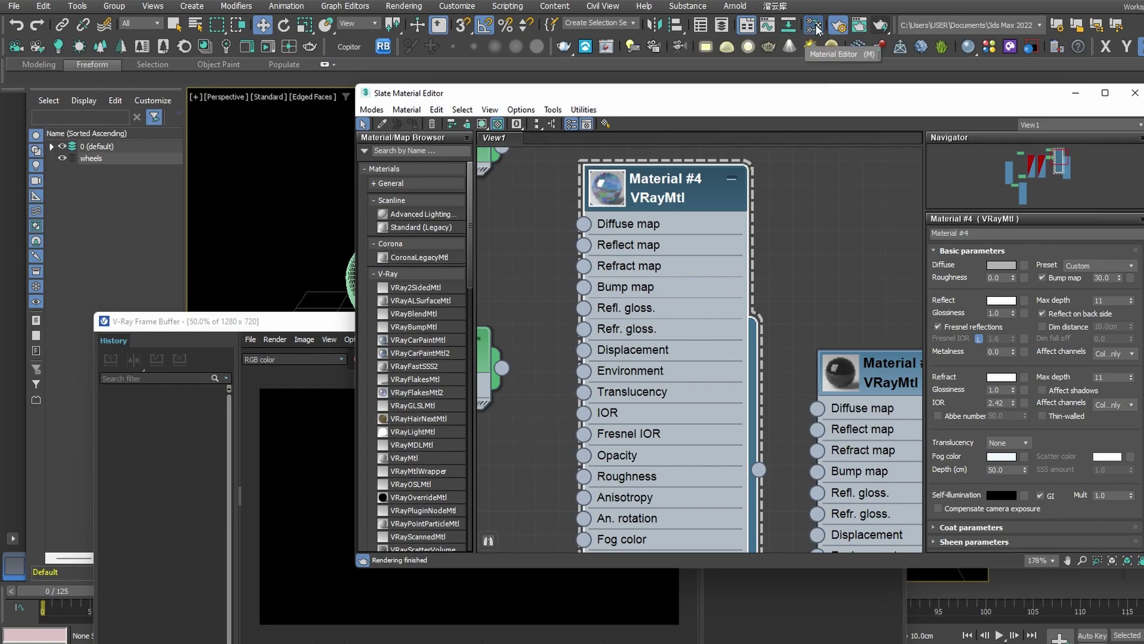
left_click(945, 416)
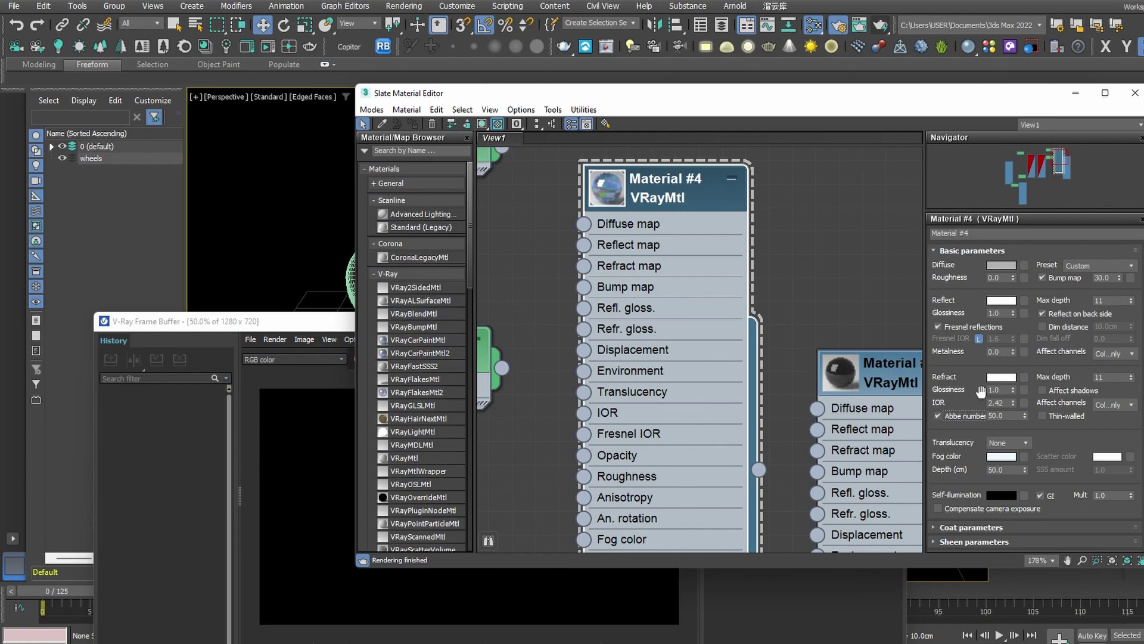
left_click_drag(320, 330, 361, 272)
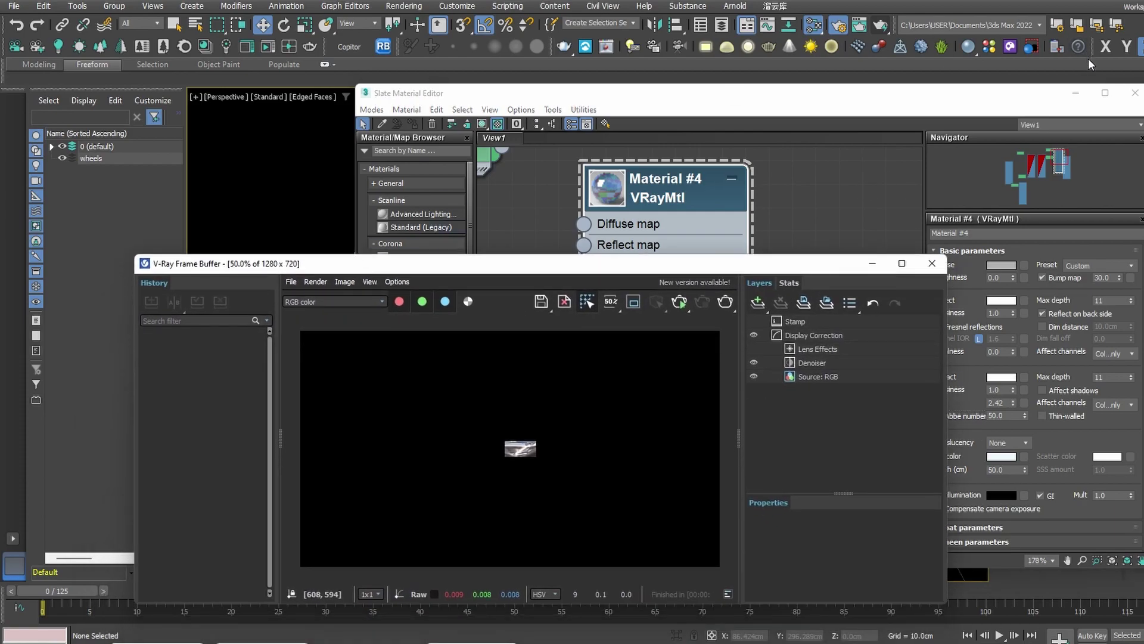
left_click(1076, 94)
Render the scene with dispersion enabled, examine the color fringes in the caustics beneath the diamond, and stop the render.
scroll(655, 197, "up", 5)
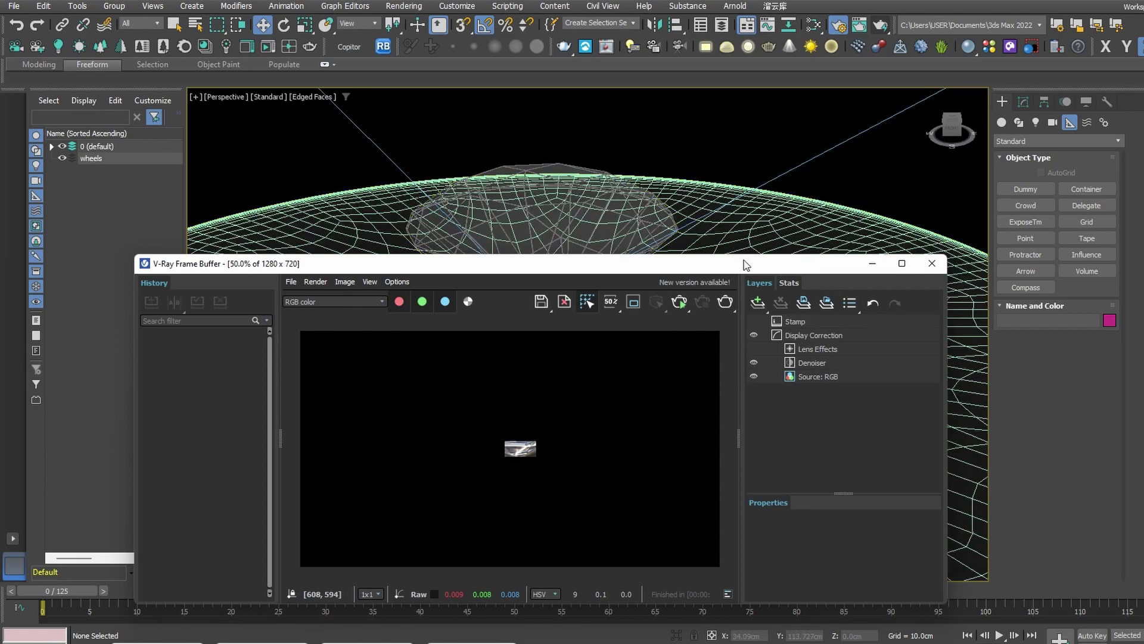
left_click_drag(745, 265, 891, 122)
left_click(871, 160)
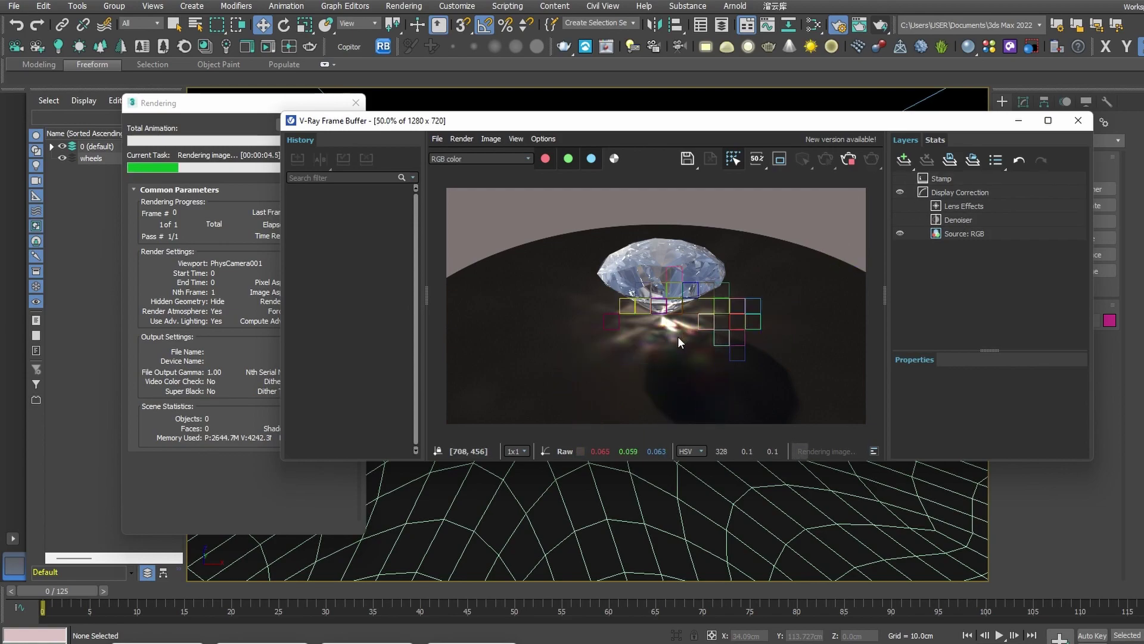
scroll(678, 336, "up", 1)
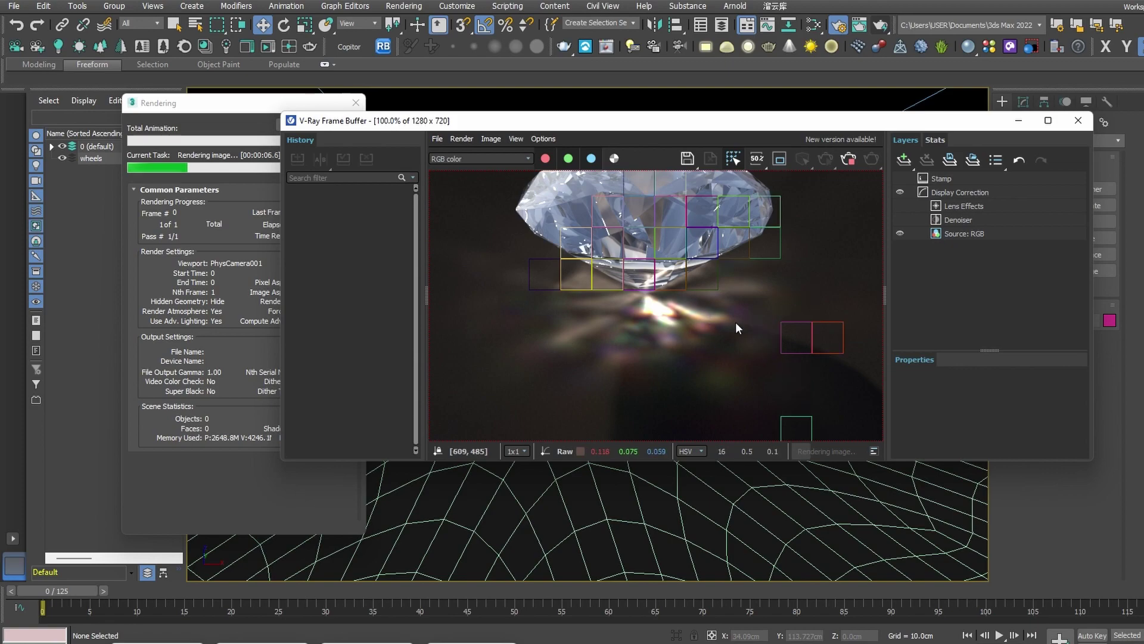
scroll(652, 306, "down", 1)
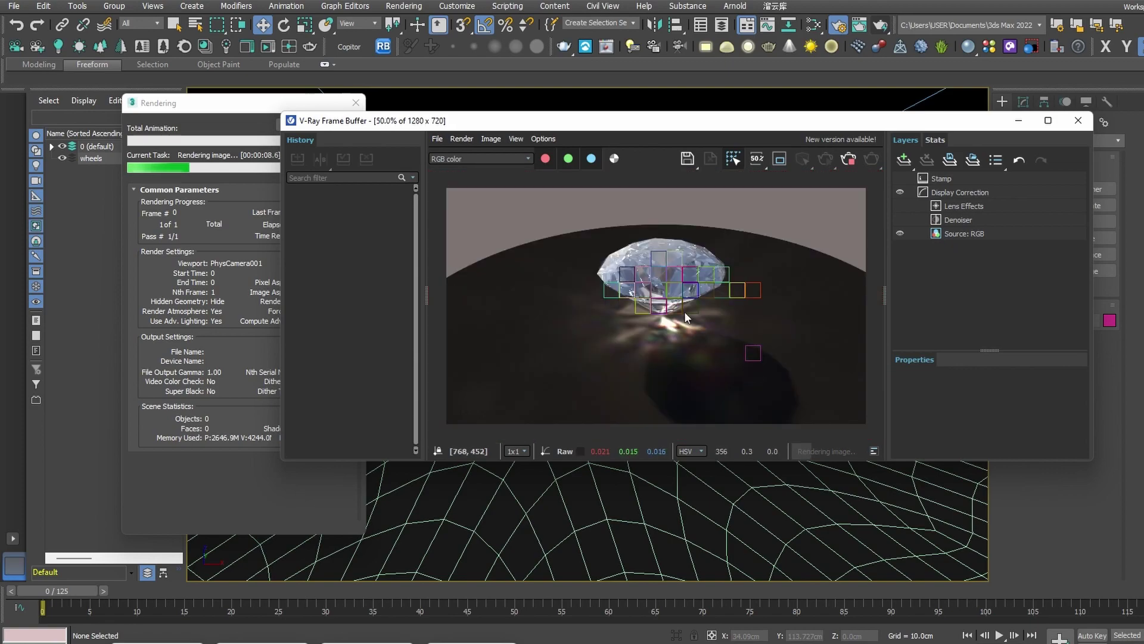
scroll(670, 325, "up", 1)
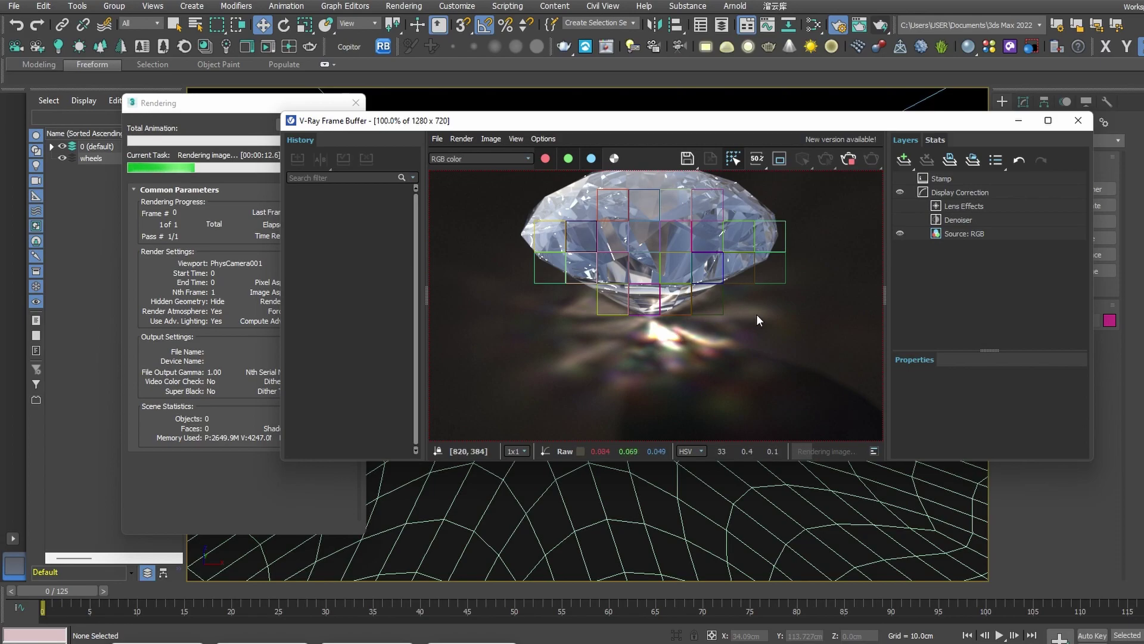
key("Escape")
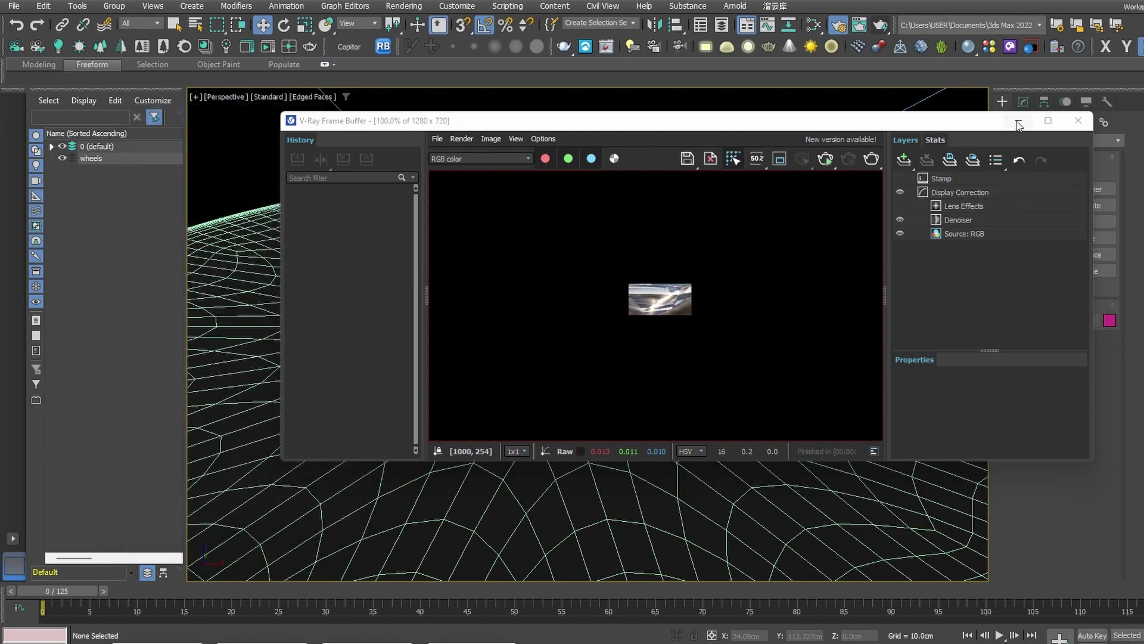
Close the frame buffer, select the VRaySun light and set its intensity multiplier to 0.5.
left_click(1079, 120)
scroll(500, 163, "down", 8)
scroll(501, 163, "up", 5)
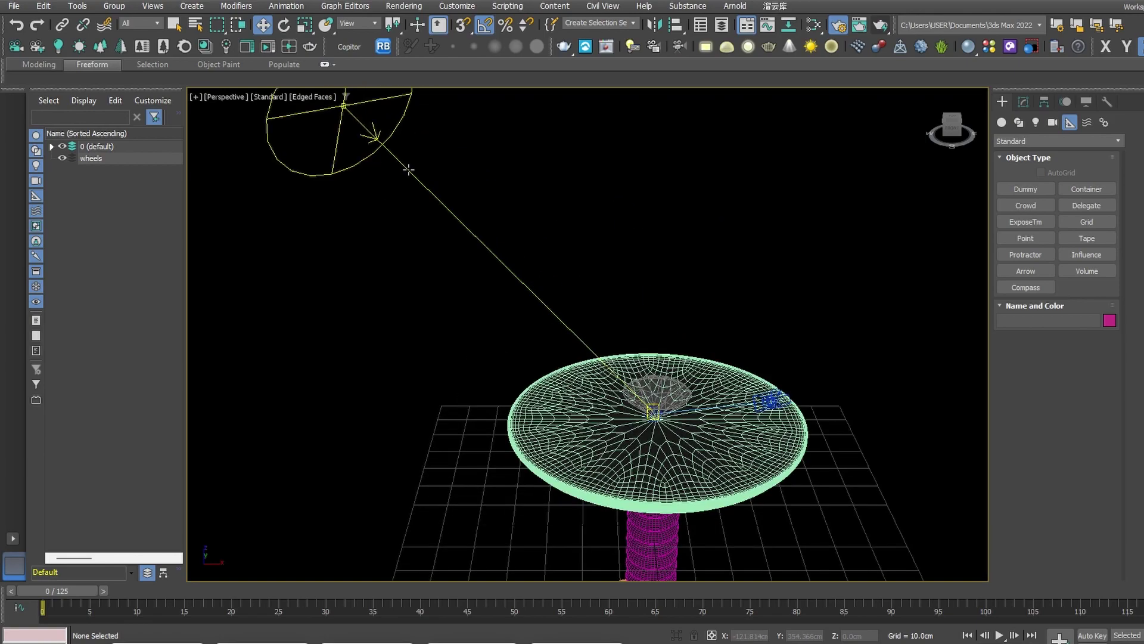
left_click(481, 179)
left_click(1023, 102)
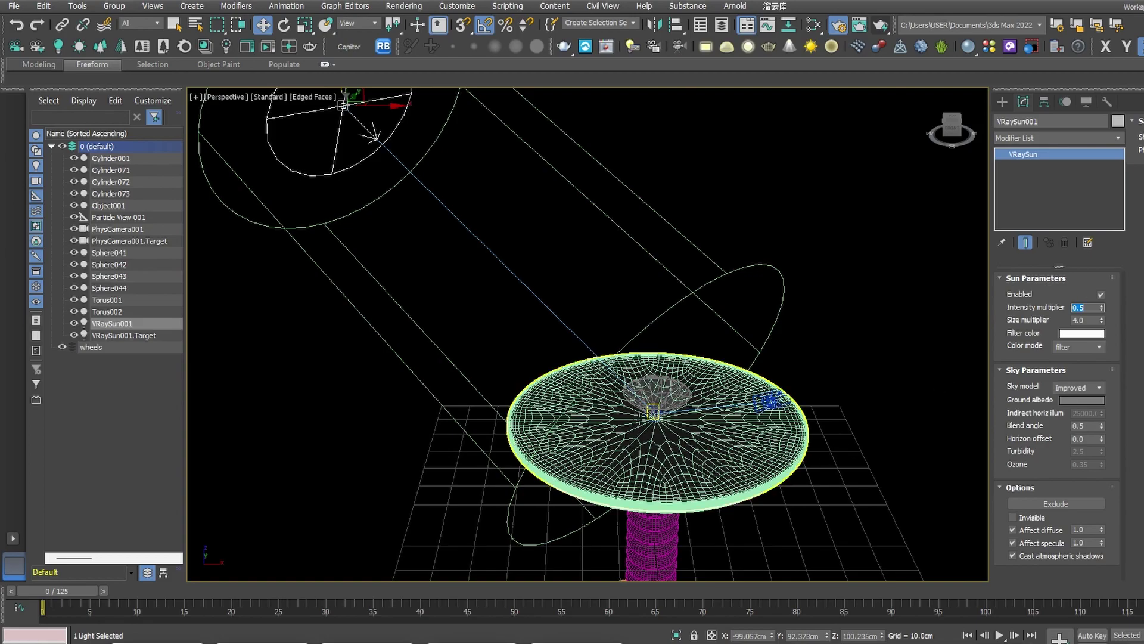
Render the scene with the dimmer sun and examine the brightness of the caustics both close up and across the tabletop.
scroll(656, 412, "up", 5)
left_click(882, 25)
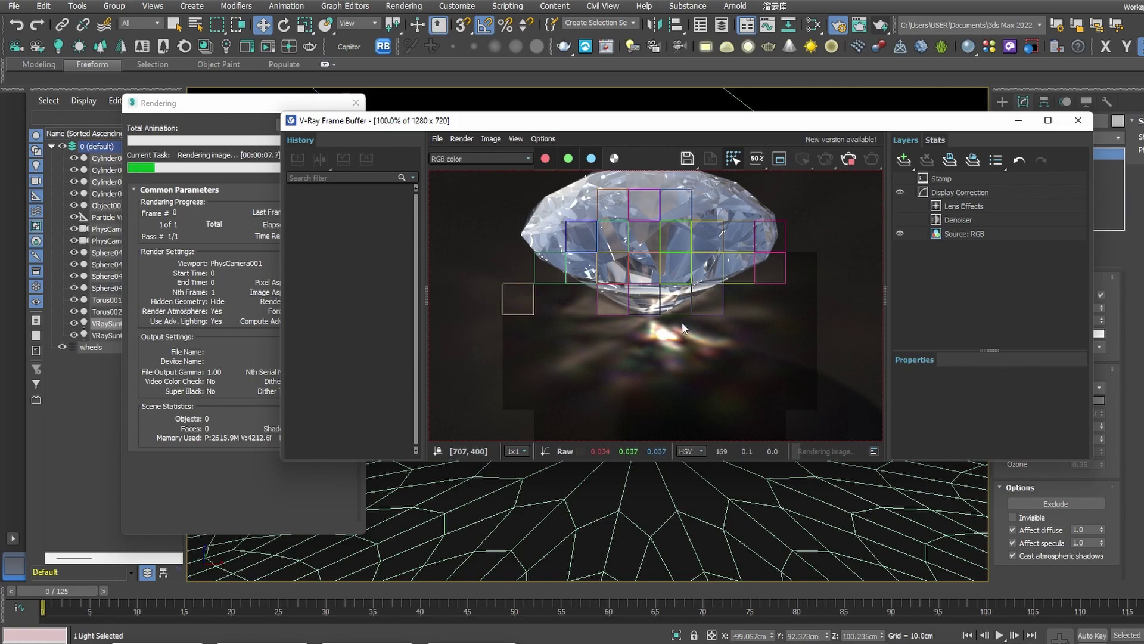
scroll(679, 316, "down", 2)
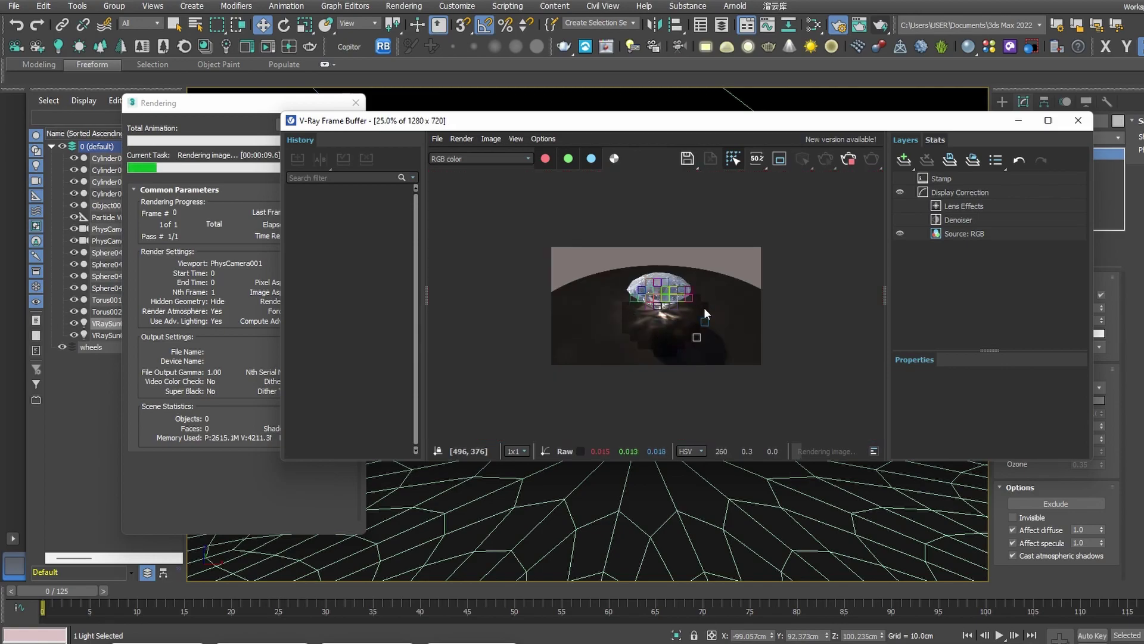
scroll(682, 300, "up", 1)
scroll(682, 299, "up", 1)
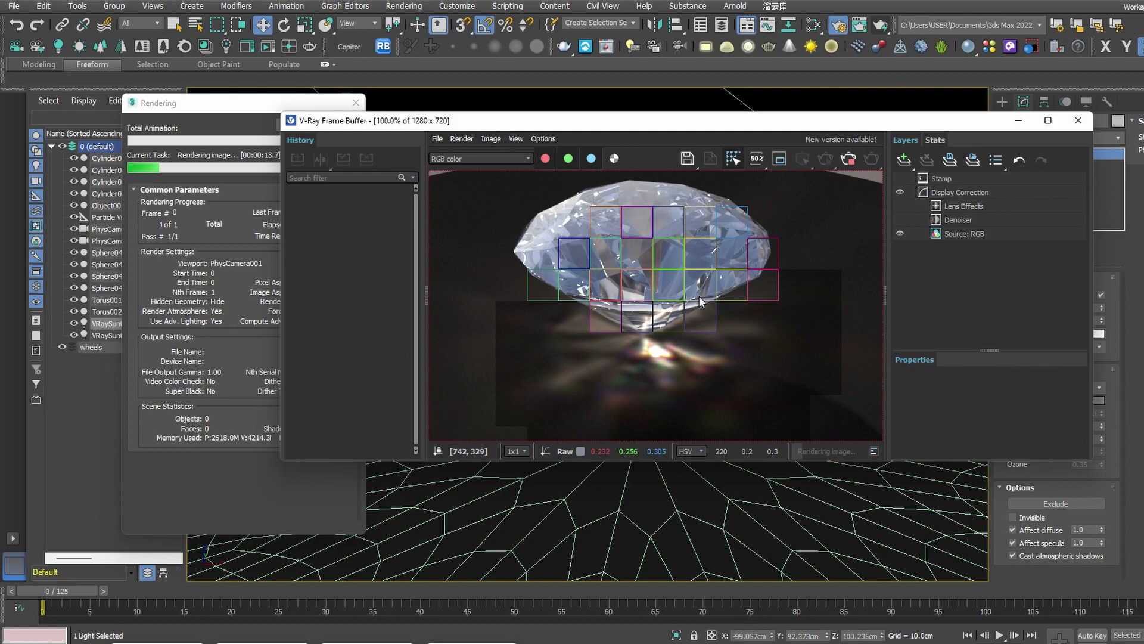
scroll(701, 301, "down", 1)
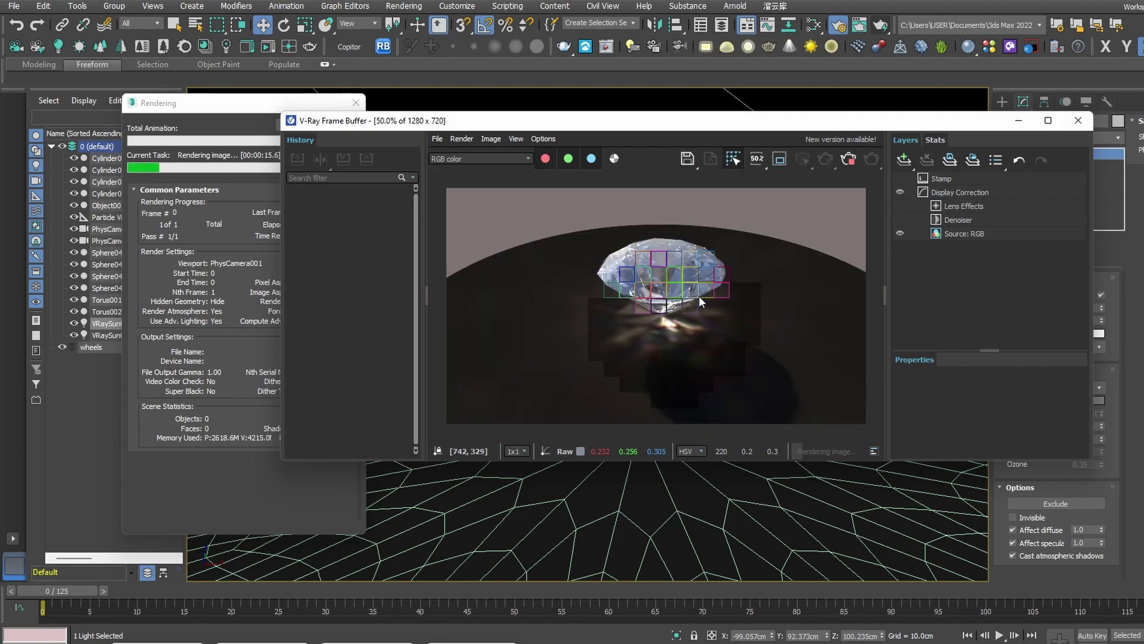